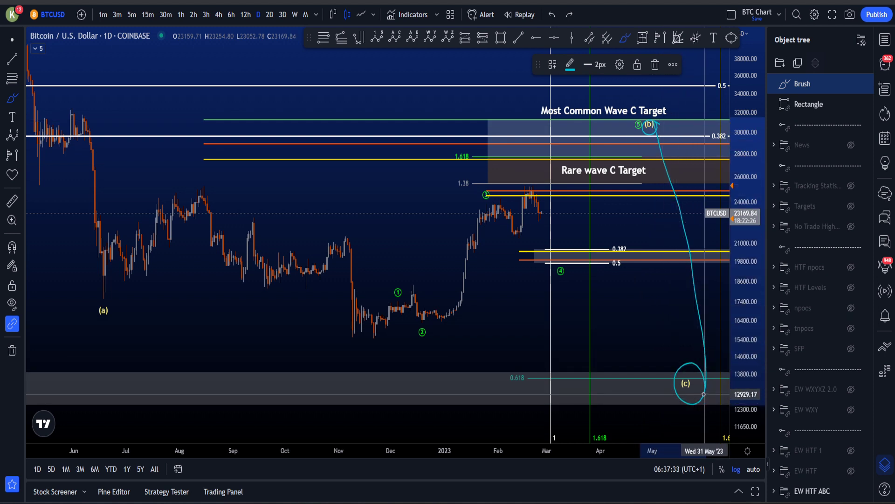
Step: Delete the brush stroke connecting the (b) and (c) labels
key(Delete)
drag(742, 367, 740, 328)
scroll(630, 318, up, 1)
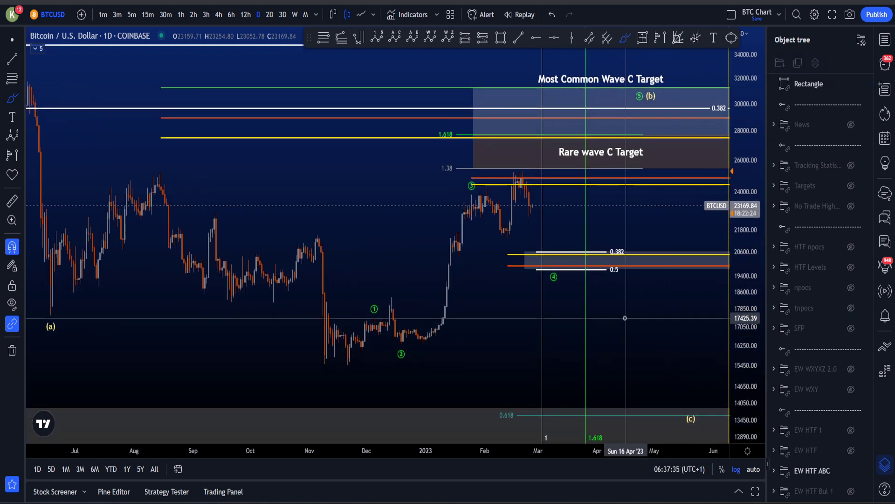
Step: Brush the five-wave path toward the wave (b) target and circle the recent February highs, undoing each stroke
mouse_move(342, 362)
mouse_down()
mouse_move(371, 316)
mouse_move(399, 347)
mouse_move(473, 186)
mouse_move(557, 266)
mouse_move(646, 112)
mouse_up()
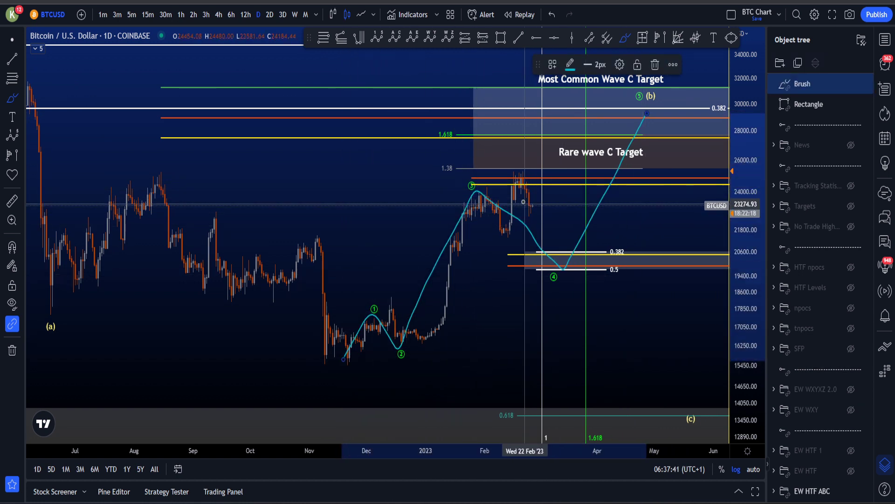
key(ctrl+z)
drag(511, 181, 508, 173)
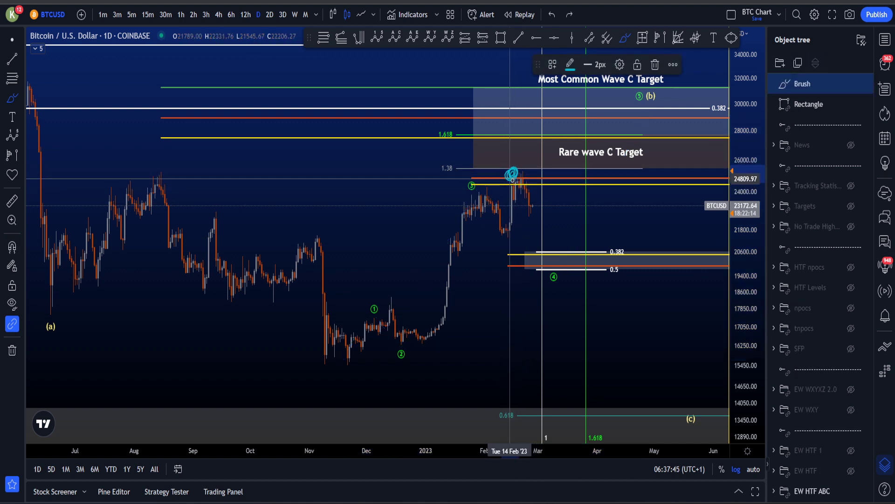
key(ctrl+z)
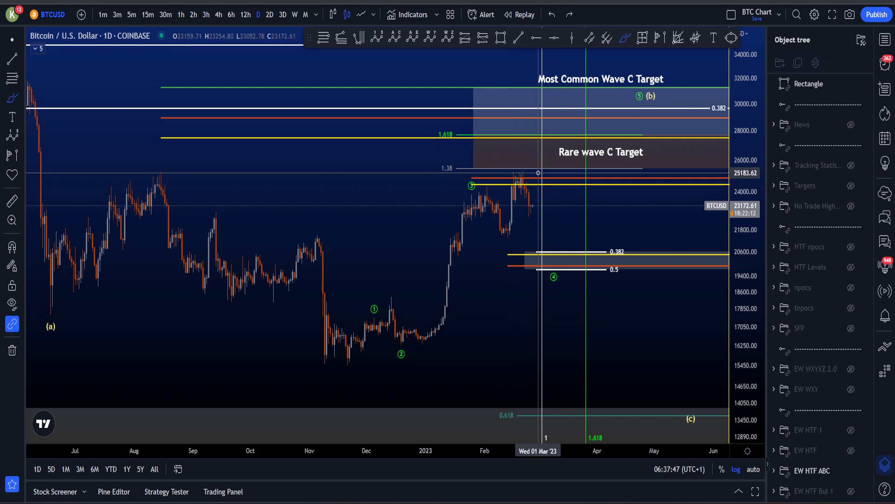
mouse_move(532, 167)
mouse_down()
mouse_move(513, 171)
mouse_move(532, 169)
mouse_up()
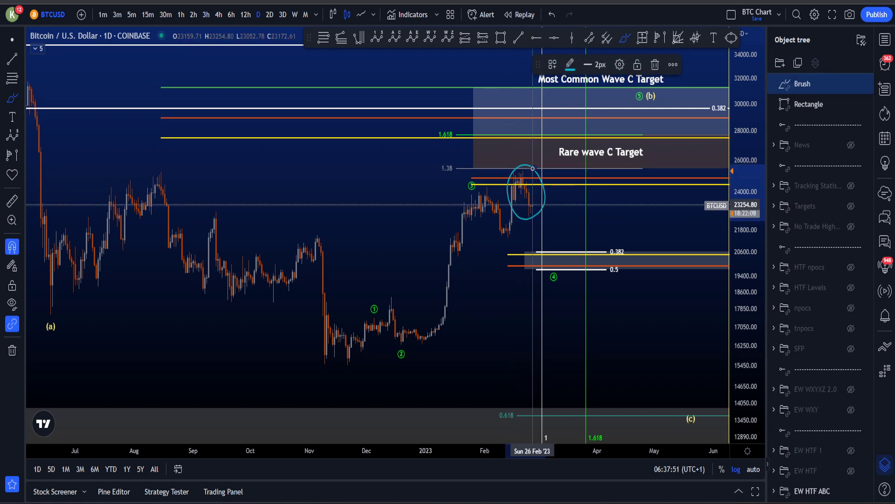
key(ctrl+z)
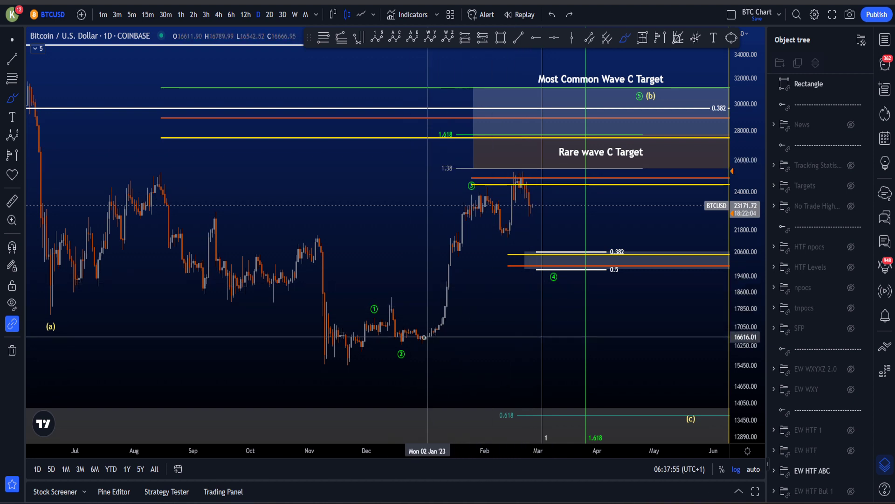
Step: Mark the rise from wave 2 to wave 3, the area below wave 4 and wave 2 with brush strokes, undoing each
mouse_move(404, 342)
mouse_down()
mouse_move(476, 205)
mouse_move(476, 187)
mouse_move(467, 195)
mouse_up()
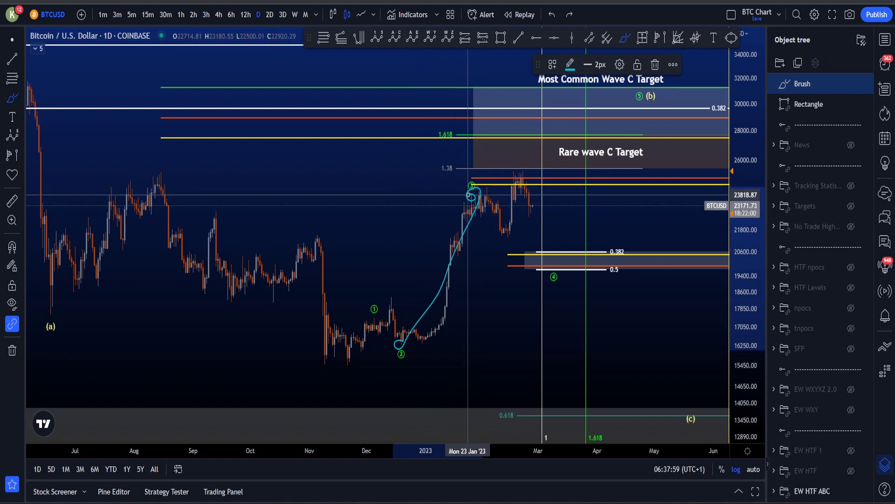
key(ctrl+z)
drag(548, 304, 544, 320)
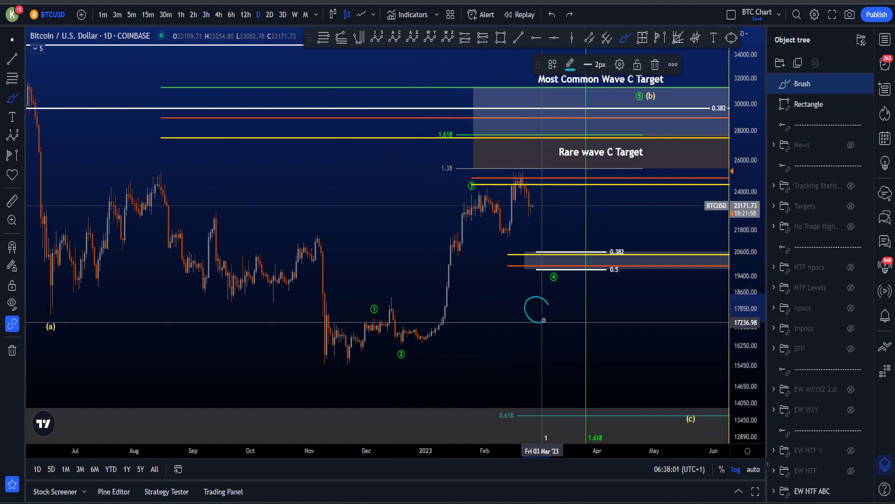
key(ctrl+z)
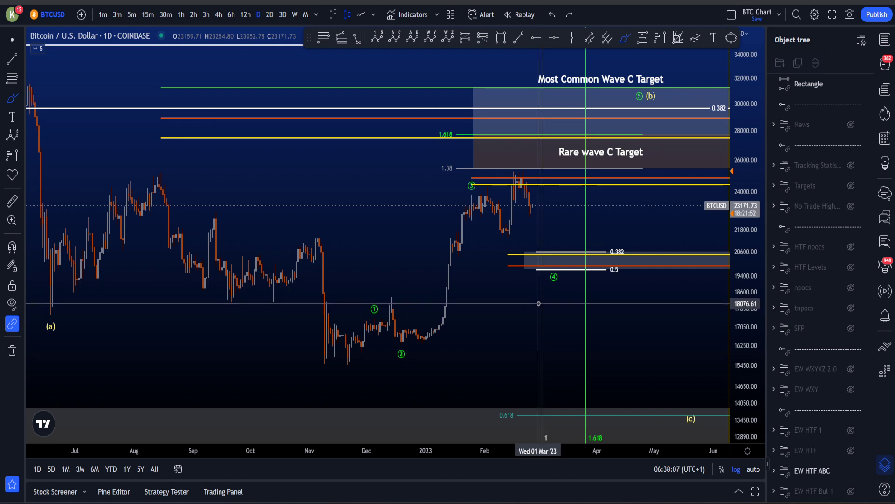
mouse_move(402, 351)
mouse_down()
mouse_move(430, 332)
mouse_move(481, 185)
mouse_move(420, 228)
mouse_move(402, 352)
mouse_up()
key(ctrl+z)
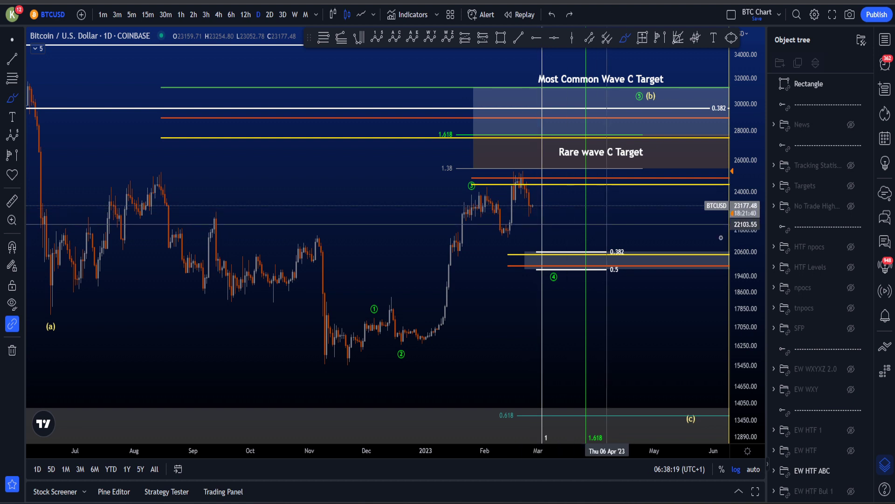
Step: Brush the decline from the February high into the wave 4 zone and the rally toward wave 5, undoing each stroke
scroll(625, 213, up, 3)
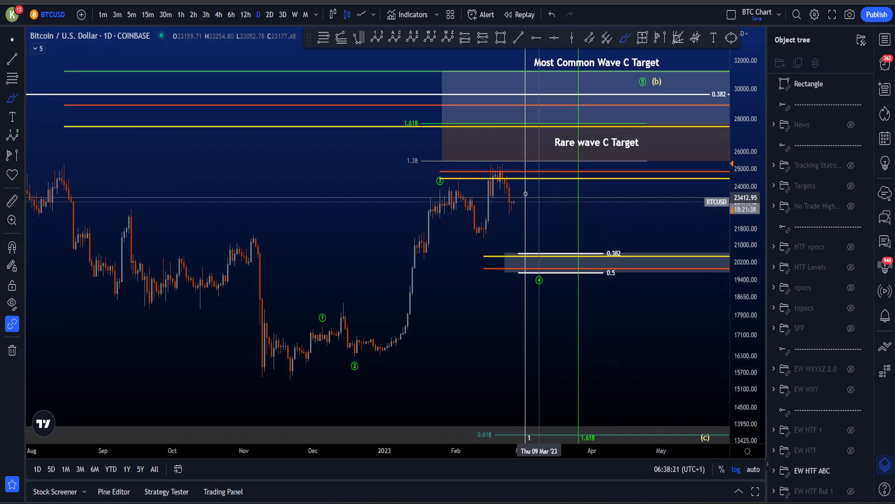
mouse_move(500, 174)
mouse_down()
mouse_move(524, 250)
mouse_move(536, 256)
mouse_up()
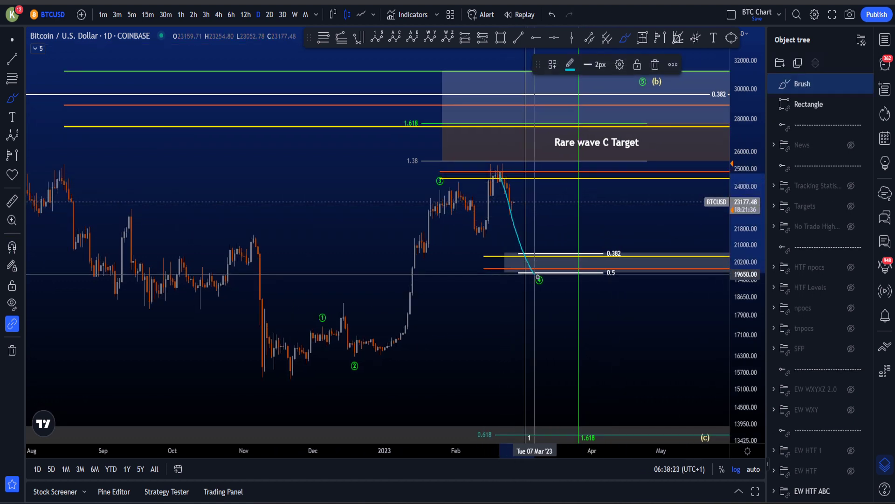
key(ctrl+z)
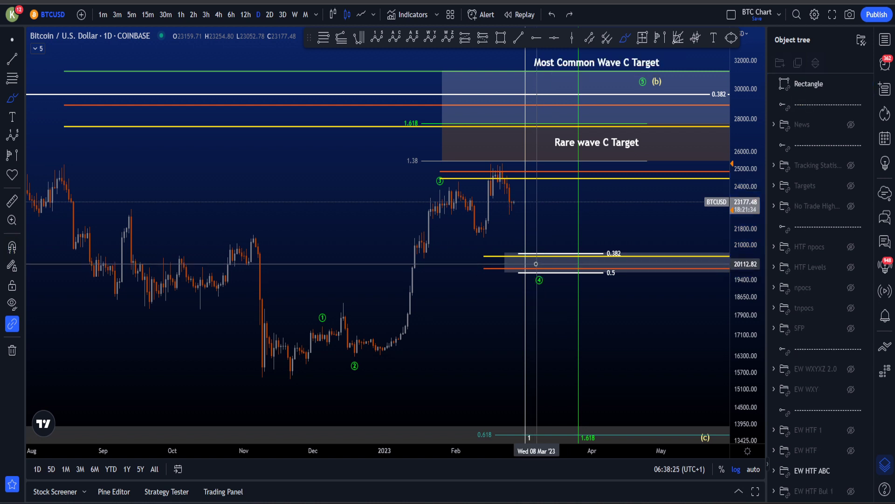
mouse_move(537, 262)
mouse_down()
mouse_move(599, 140)
mouse_move(625, 108)
mouse_up()
key(ctrl+z)
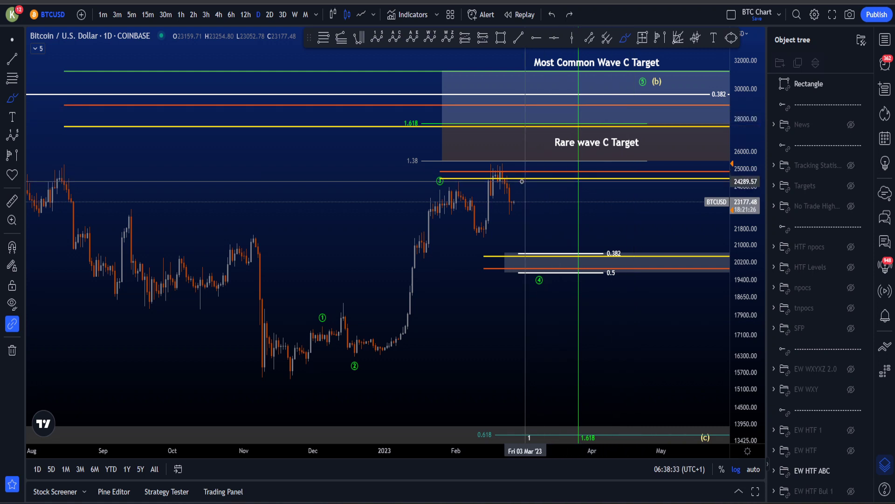
Step: Brush an alternative path up to the 1.38 level and down into the 0.382–0.5 zone, undoing the strokes
drag(514, 202, 534, 158)
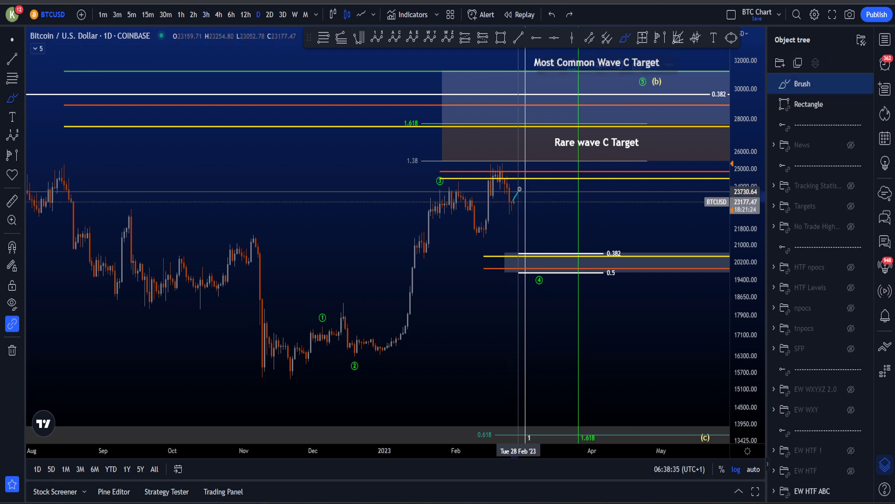
drag(470, 161, 502, 160)
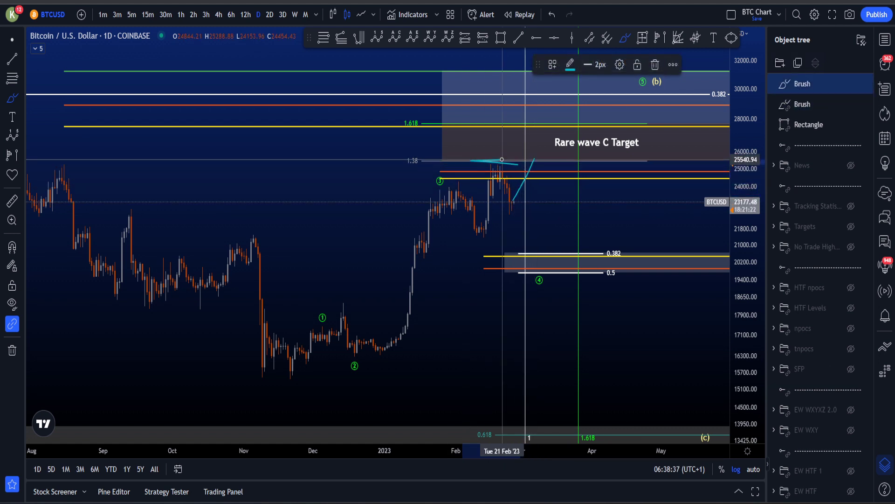
key(ctrl+z)
key(ctrl+z)
mouse_move(519, 195)
mouse_down()
mouse_move(533, 158)
mouse_move(557, 273)
mouse_move(544, 266)
mouse_up()
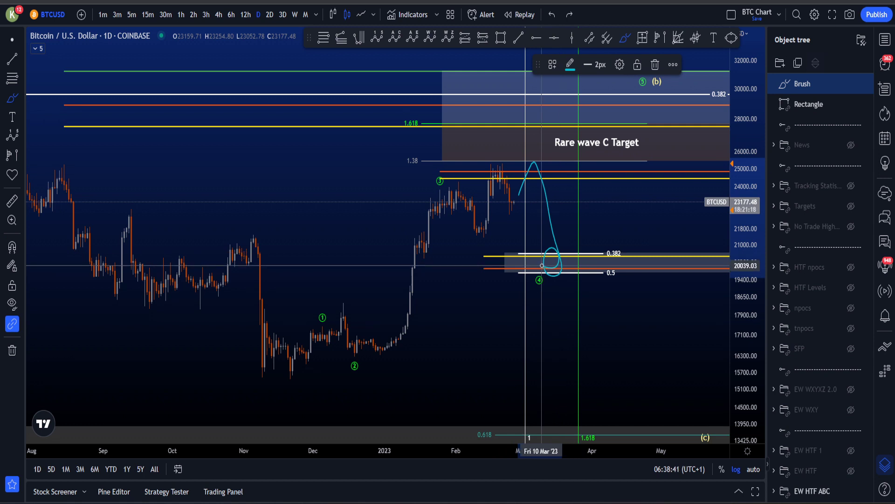
key(ctrl+z)
Step: Brush the move from the (a) low up toward the wave (b) target, then undo it
scroll(306, 262, down, 2)
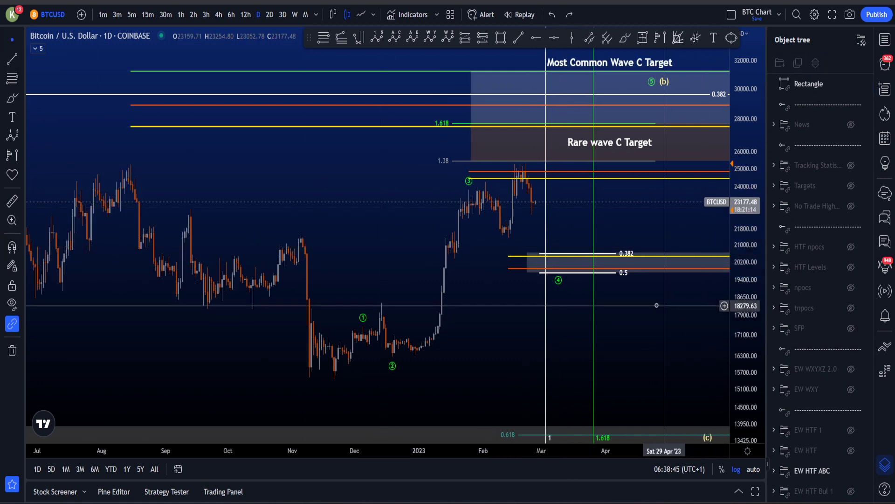
scroll(657, 312, down, 4)
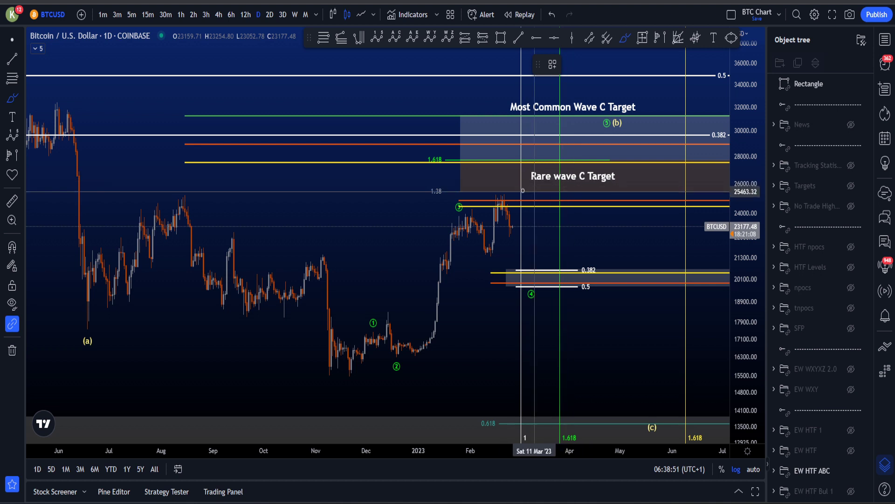
mouse_move(96, 315)
mouse_down()
mouse_move(190, 190)
mouse_move(400, 364)
mouse_move(603, 145)
mouse_up()
key(ctrl+z)
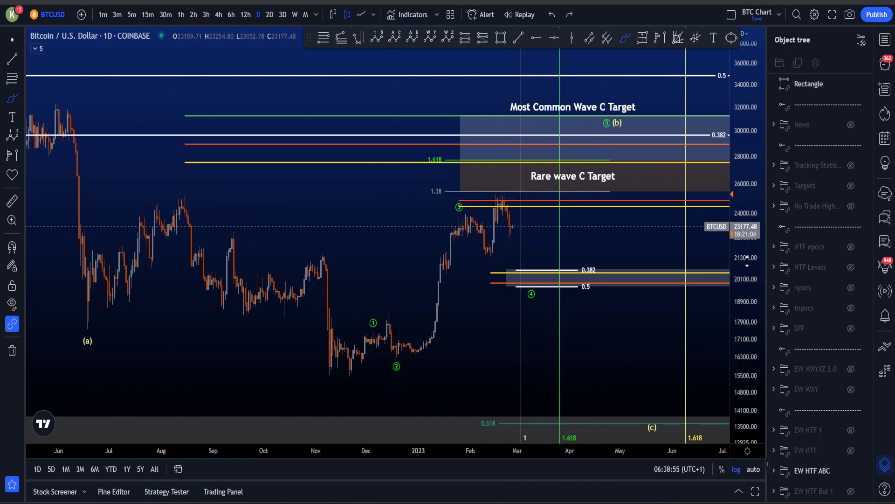
Step: Mark the February high, the Rare wave C Target zone and its 1.38–1.618 levels with brush strokes, undoing each
scroll(513, 164, up, 3)
drag(490, 174, 494, 177)
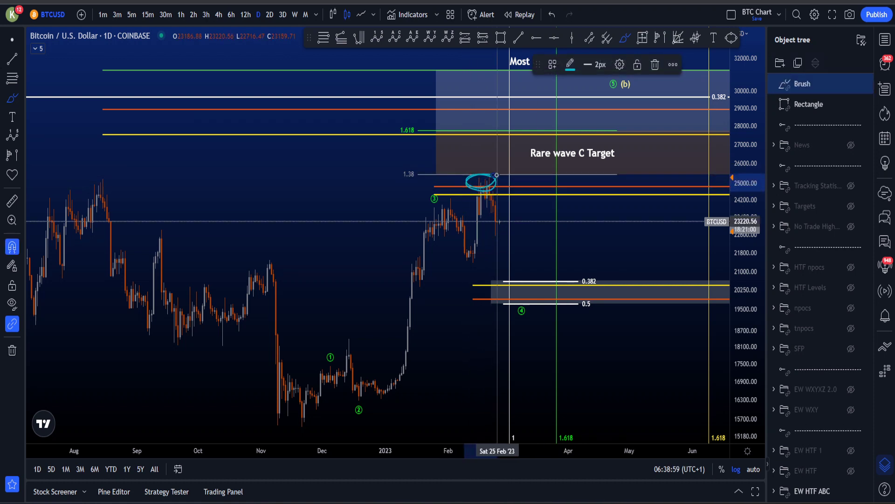
key(ctrl+z)
mouse_move(619, 145)
mouse_down()
mouse_move(578, 138)
mouse_move(524, 153)
mouse_move(617, 149)
mouse_move(606, 144)
mouse_up()
key(ctrl+z)
mouse_move(440, 180)
mouse_down()
mouse_move(411, 184)
mouse_move(397, 173)
mouse_move(420, 168)
mouse_move(420, 126)
mouse_up()
key(ctrl+z)
key(ctrl+z)
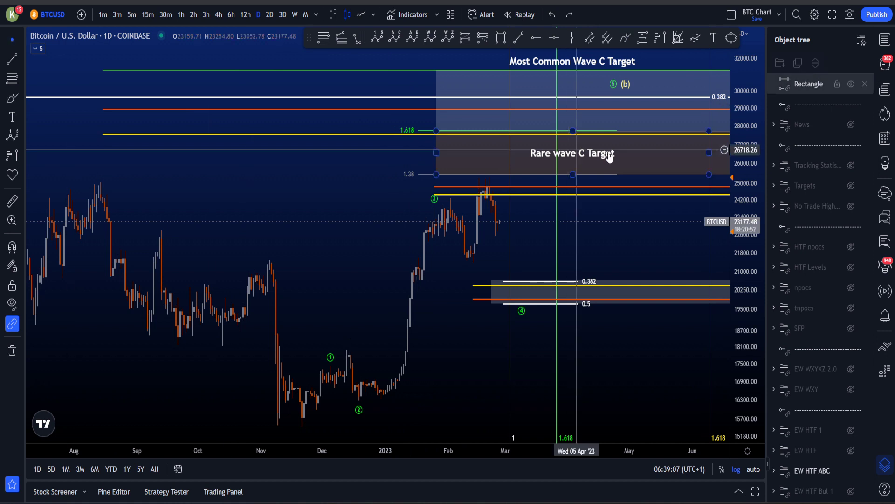
Step: Draw a trend-based Fib extension from the (a) low through the 15 Aug '22 high to the 21 Nov '22 low, then delete it
scroll(721, 150, down, 3)
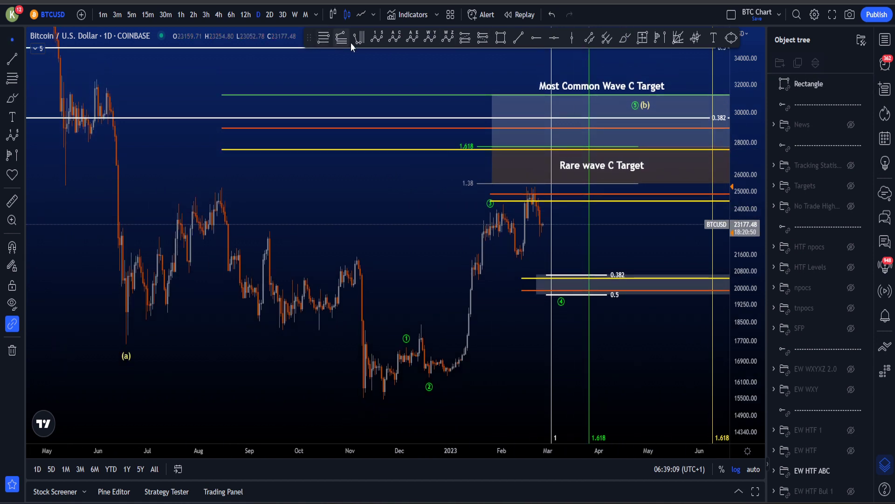
click(126, 345)
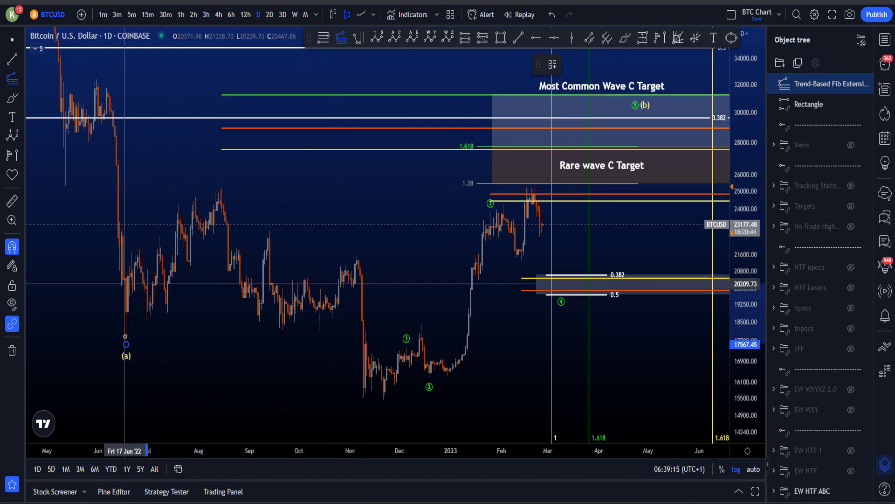
click(222, 187)
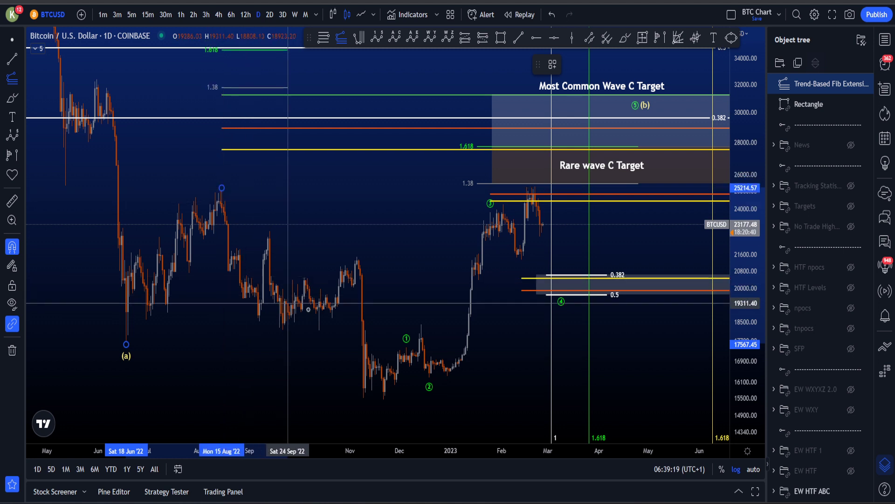
click(383, 399)
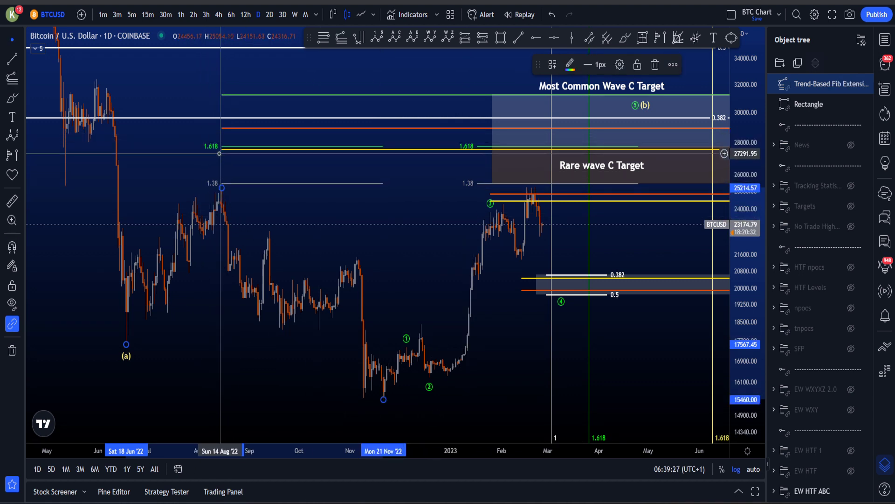
click(656, 65)
Step: Enable level value labels on the Fib Retracement that draws the 1.236, 1.38 and 1.618 target lines
drag(449, 216, 382, 298)
drag(745, 362, 745, 333)
scroll(594, 311, up, 2)
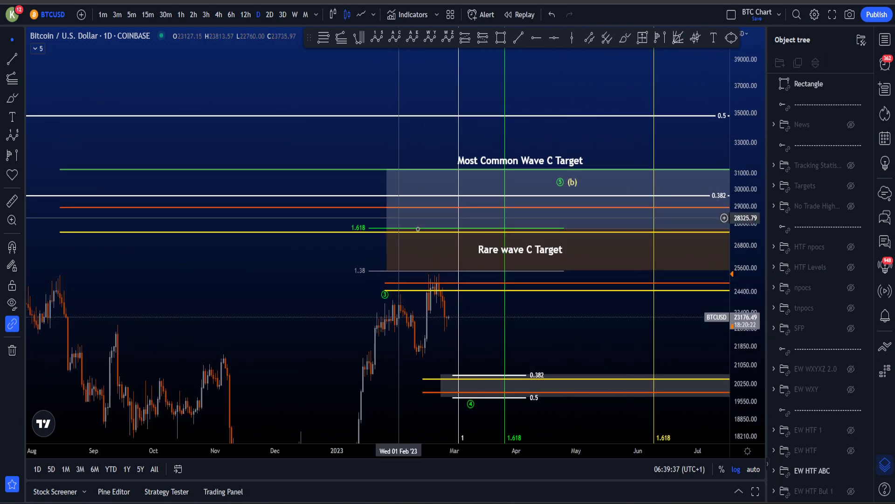
drag(572, 317, 615, 308)
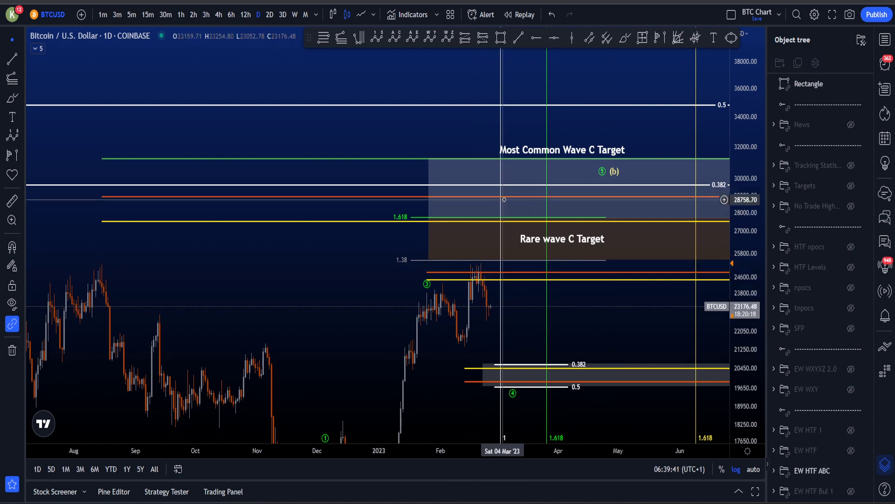
click(362, 160)
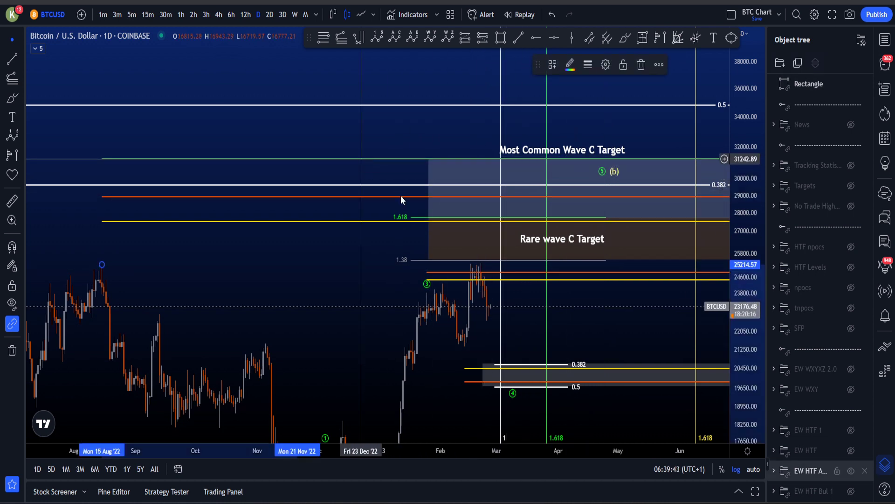
double_click(401, 196)
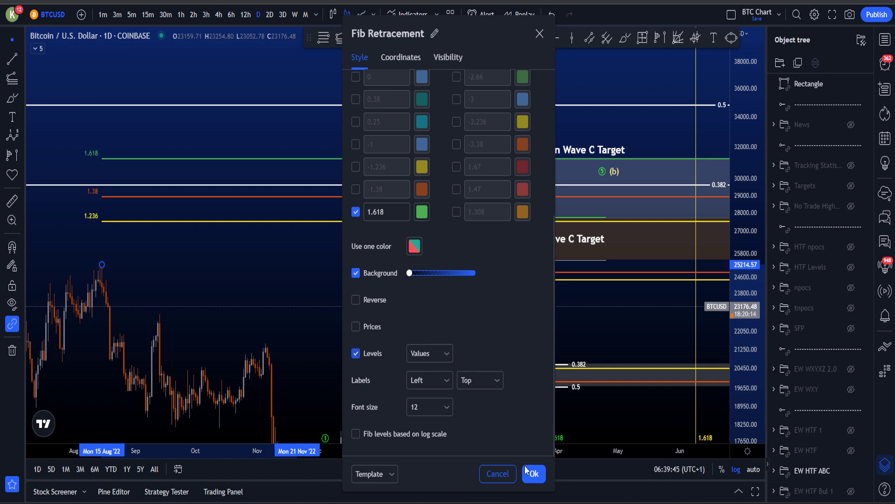
click(531, 473)
Step: Circle the two 1.618 level labels with the Brush, then undo both circles
click(625, 37)
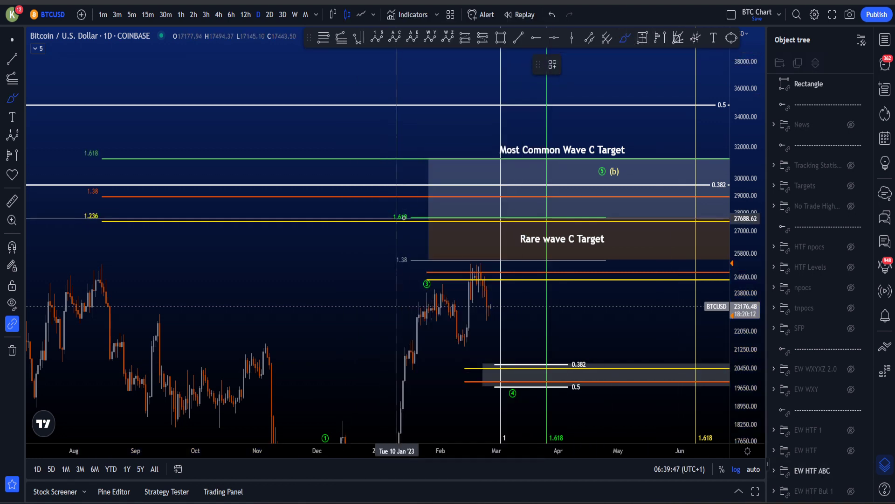
mouse_move(402, 209)
mouse_down()
mouse_move(390, 212)
mouse_move(405, 227)
mouse_move(409, 211)
mouse_up()
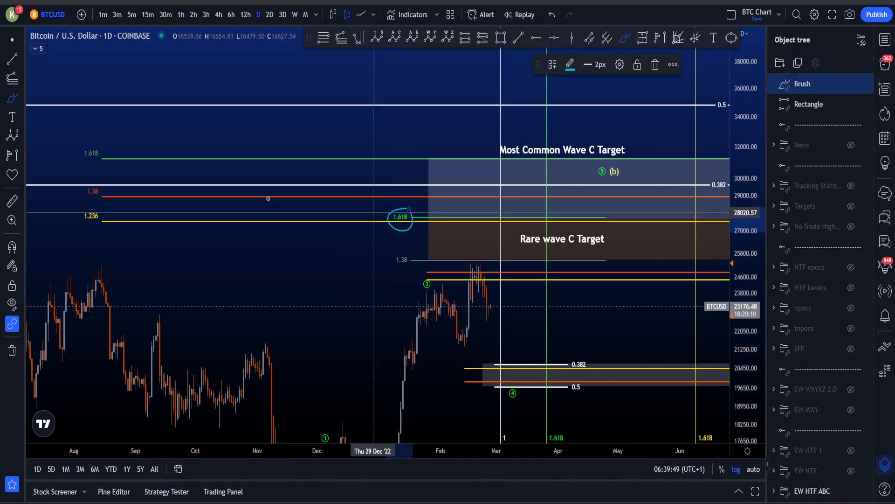
mouse_move(96, 146)
mouse_down()
mouse_move(78, 158)
mouse_move(100, 145)
mouse_up()
key(ctrl+z)
key(ctrl+z)
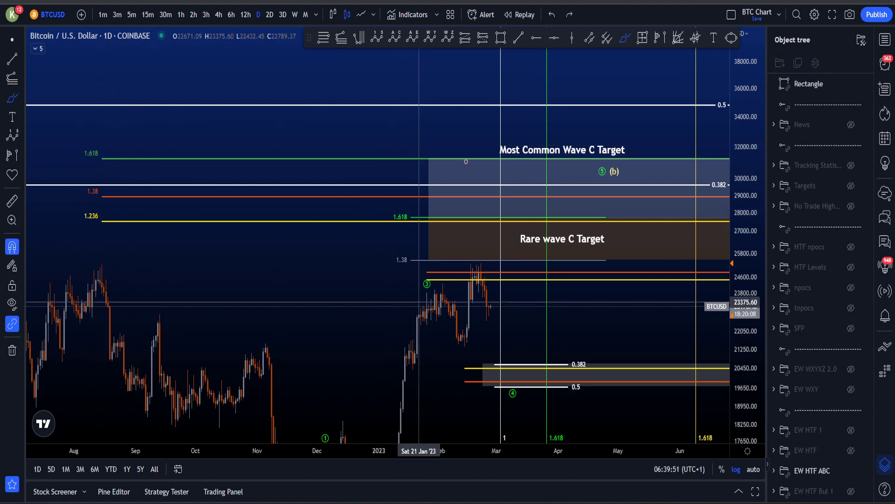
Step: Circle the 1.618, 1.38 and 1.236 retracement labels together with one brush stroke
drag(745, 186, 745, 245)
scroll(658, 237, down, 2)
drag(744, 187, 744, 233)
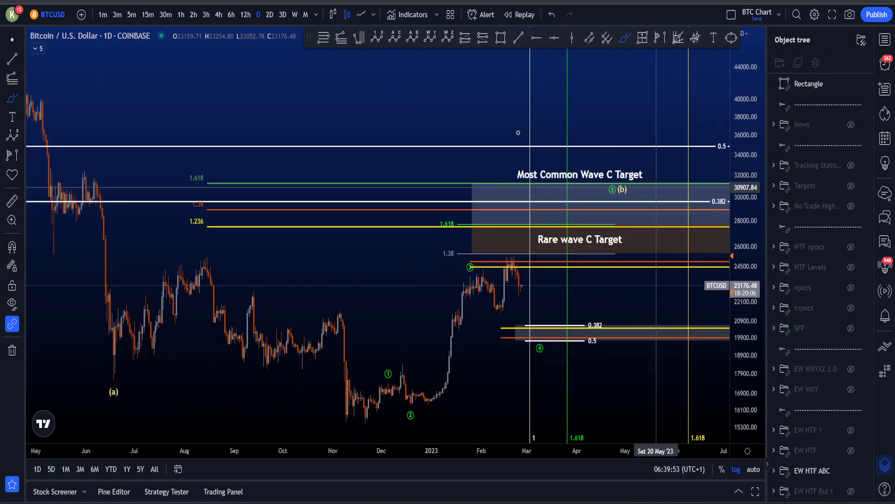
mouse_move(203, 166)
mouse_down()
mouse_move(189, 226)
mouse_move(200, 164)
mouse_up()
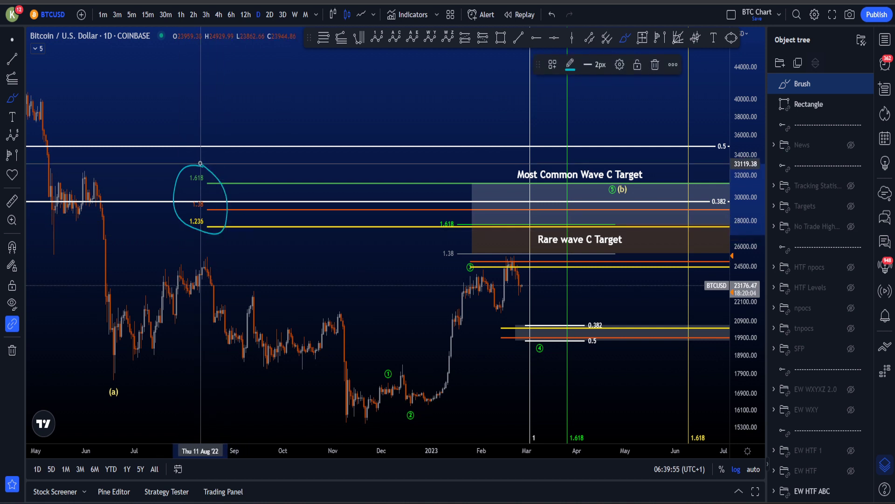
Step: Undo the circle around the retracement labels, then brush a stroke from the August 2022 high to the November low and undo it
key(ctrl+z)
mouse_move(208, 245)
mouse_down()
mouse_move(306, 366)
mouse_move(376, 410)
mouse_move(365, 424)
mouse_up()
key(ctrl+z)
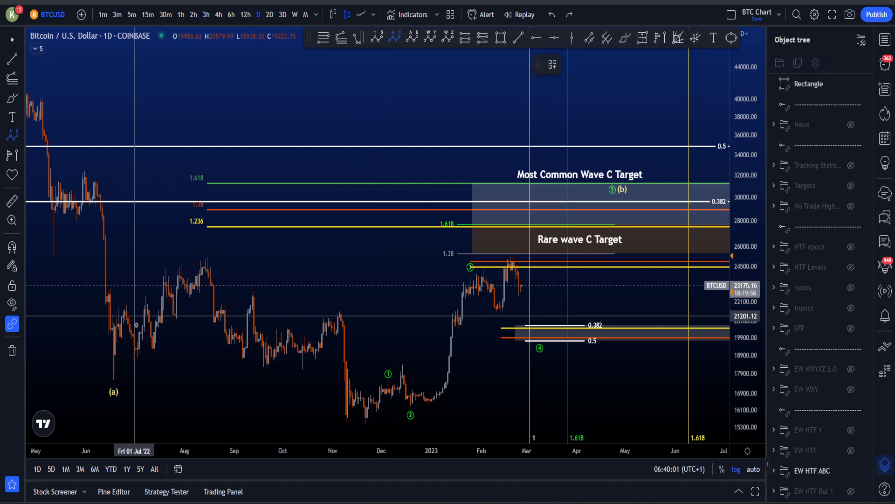
Step: Draw an Elliott correction wave from the 17 Jun '22 low through the 14 Aug high and 20 Nov low to 14 Mar '23, then undo it
click(112, 376)
click(205, 256)
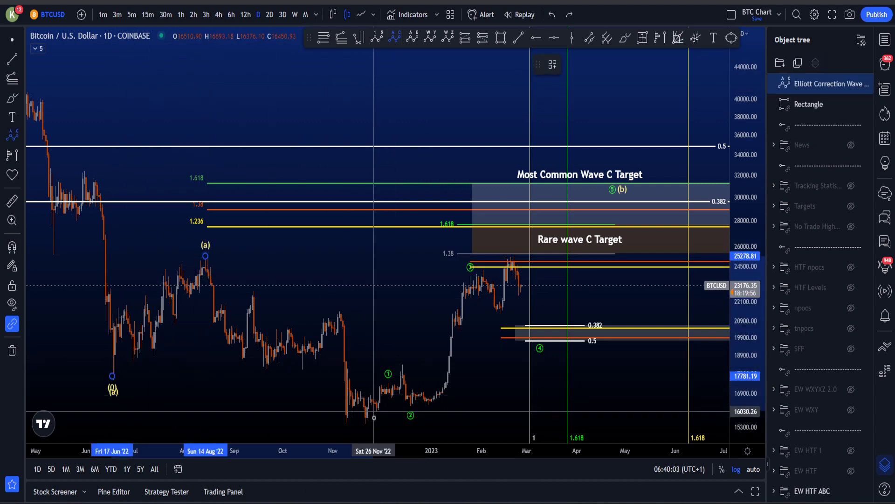
click(363, 422)
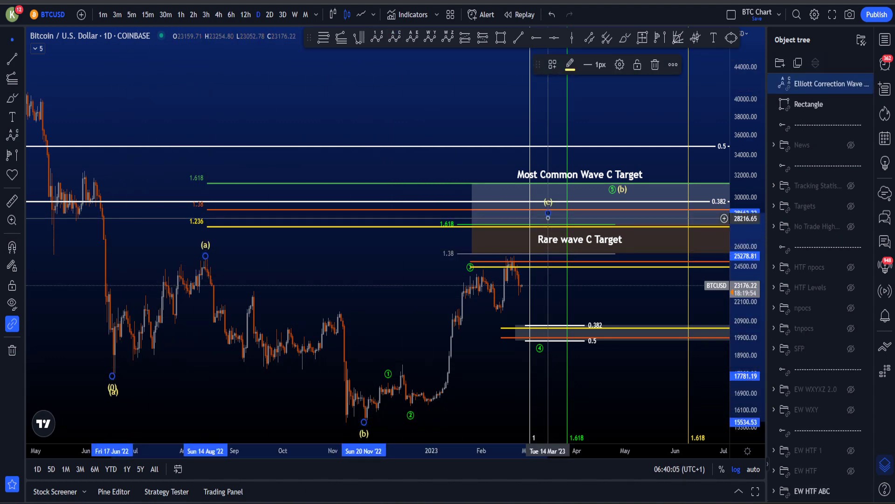
drag(548, 216, 550, 198)
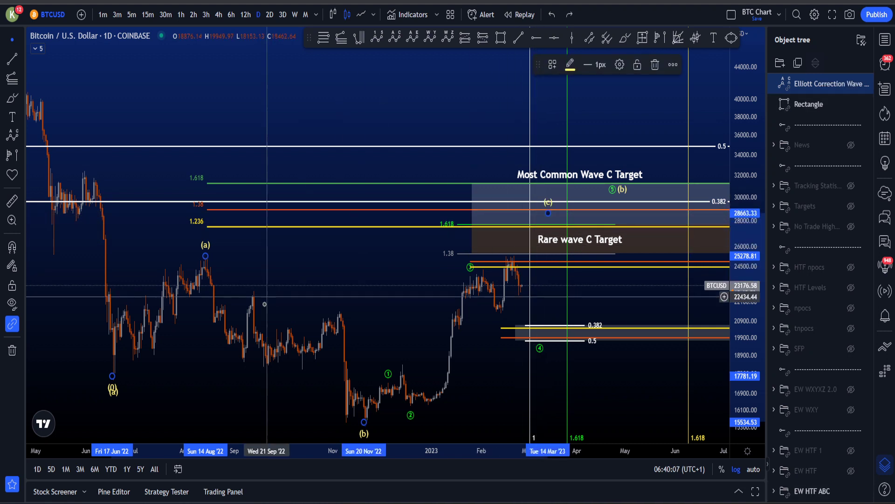
key(ctrl+z)
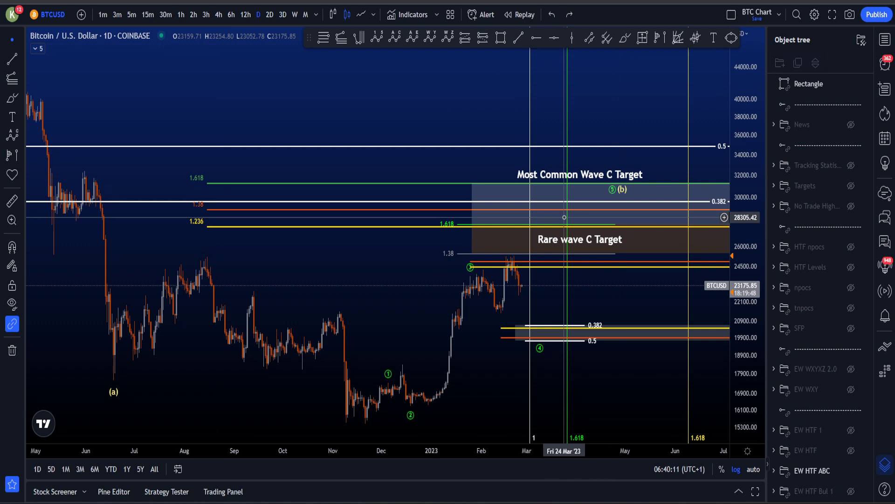
Step: Place a horizontal ray at the 15 Aug '22 high, at about 25214.57
click(554, 240)
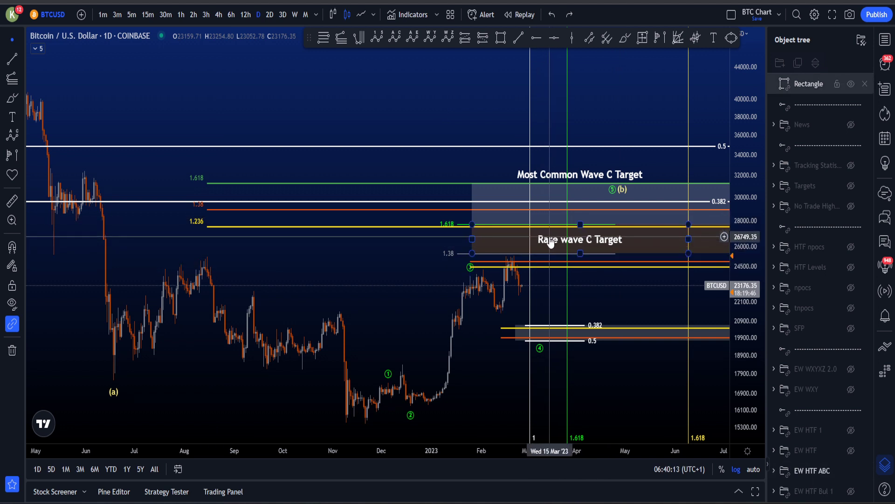
click(599, 290)
drag(612, 290, 606, 274)
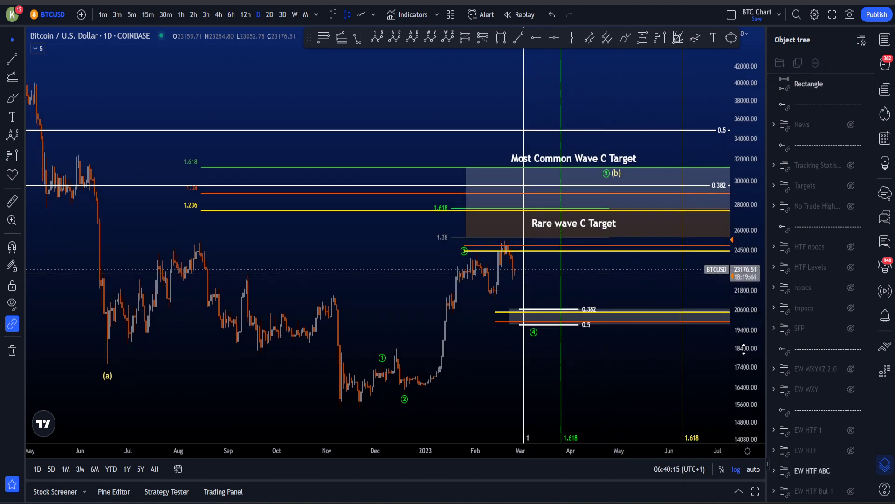
drag(743, 350, 743, 293)
scroll(587, 285, up, 2)
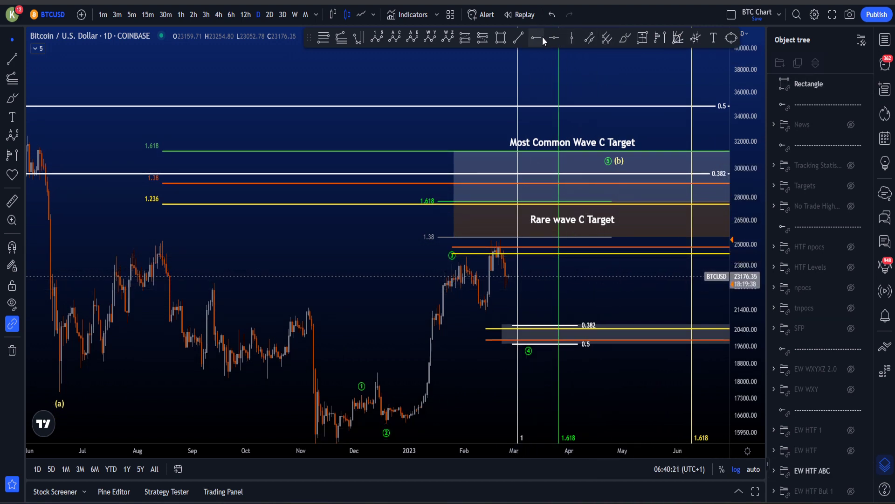
click(162, 240)
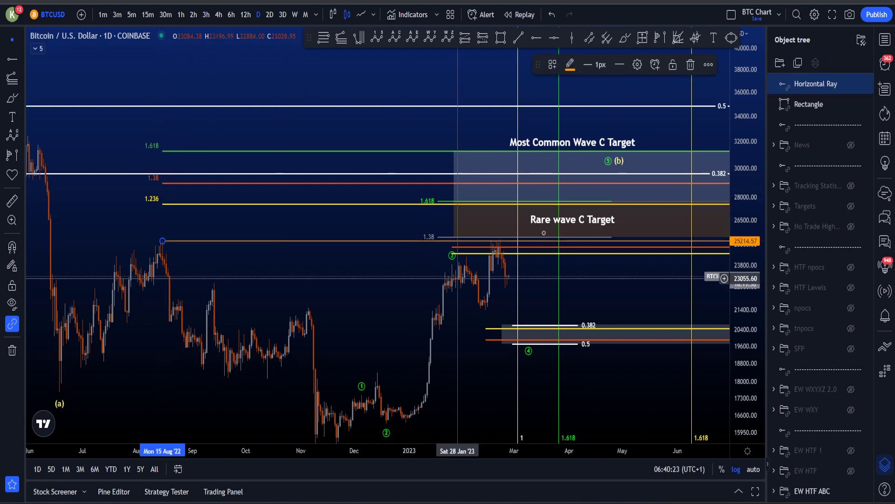
Step: Mark the June to August 2022 rise and the February 2023 highs with brush strokes, undoing each stroke
click(622, 39)
mouse_move(74, 342)
mouse_down()
mouse_move(162, 247)
mouse_move(364, 399)
mouse_move(497, 236)
mouse_move(197, 246)
mouse_move(188, 264)
mouse_up()
key(ctrl+z)
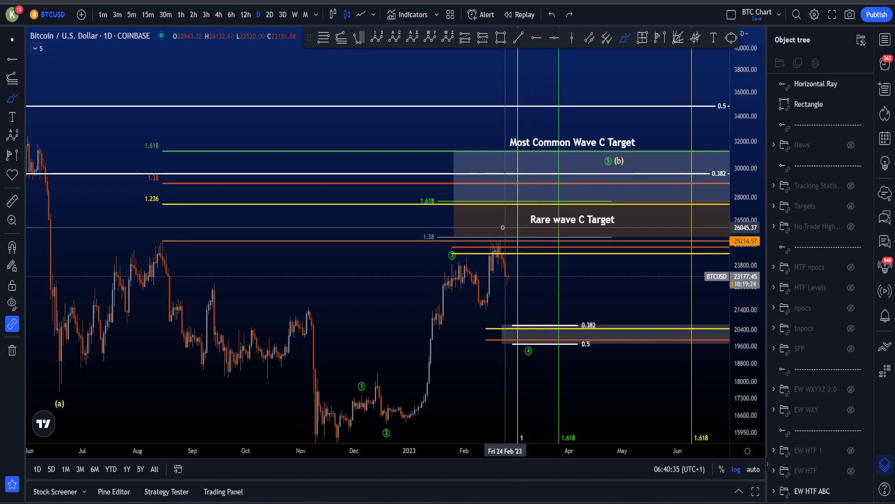
mouse_move(505, 228)
mouse_down()
mouse_move(559, 235)
mouse_move(508, 219)
mouse_move(536, 228)
mouse_up()
key(ctrl+z)
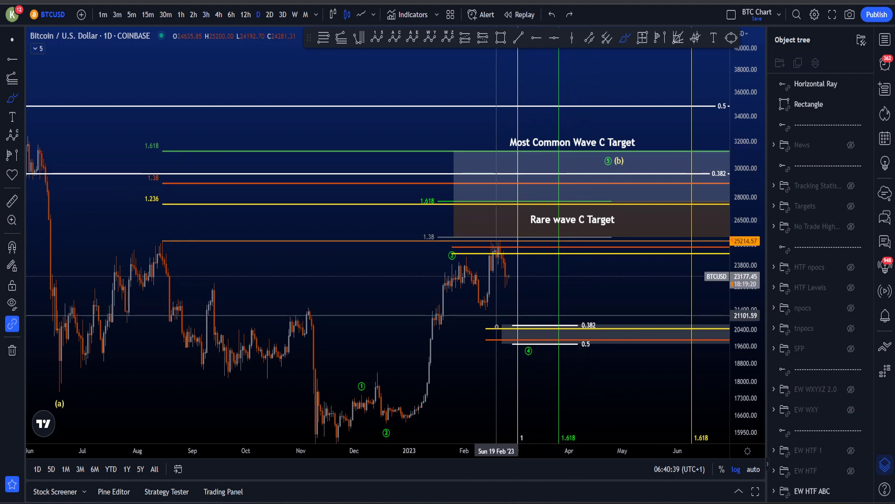
mouse_move(455, 265)
mouse_down()
mouse_move(480, 306)
mouse_move(505, 263)
mouse_up()
key(ctrl+z)
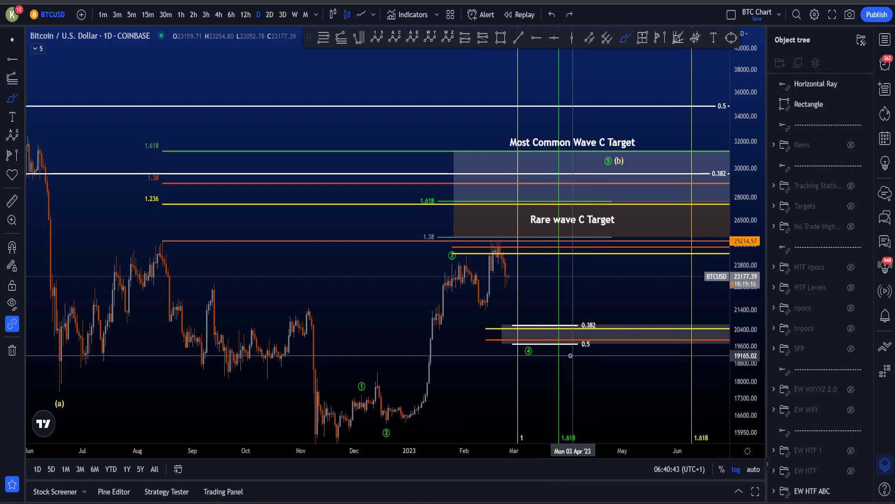
Step: Circle the wave 4 zone between the 0.382 and 0.5 levels with the Brush, then undo the circle
mouse_move(541, 323)
mouse_down()
mouse_move(522, 326)
mouse_move(546, 330)
mouse_up()
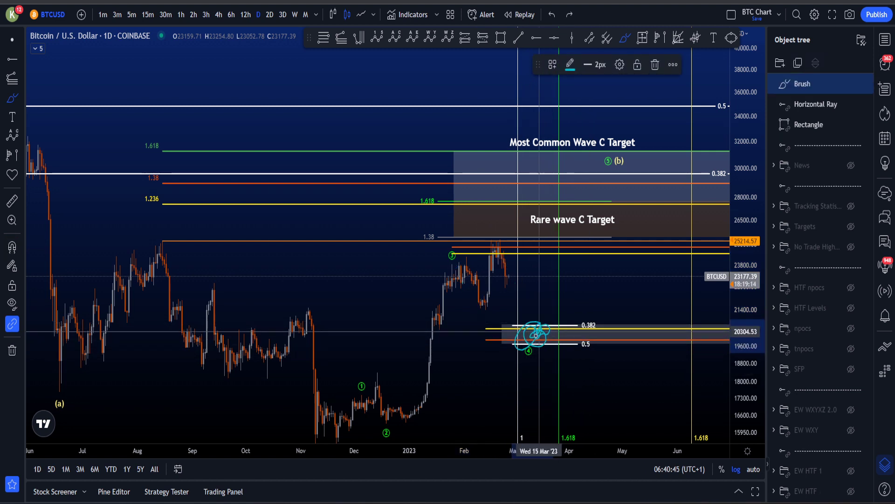
key(ctrl+z)
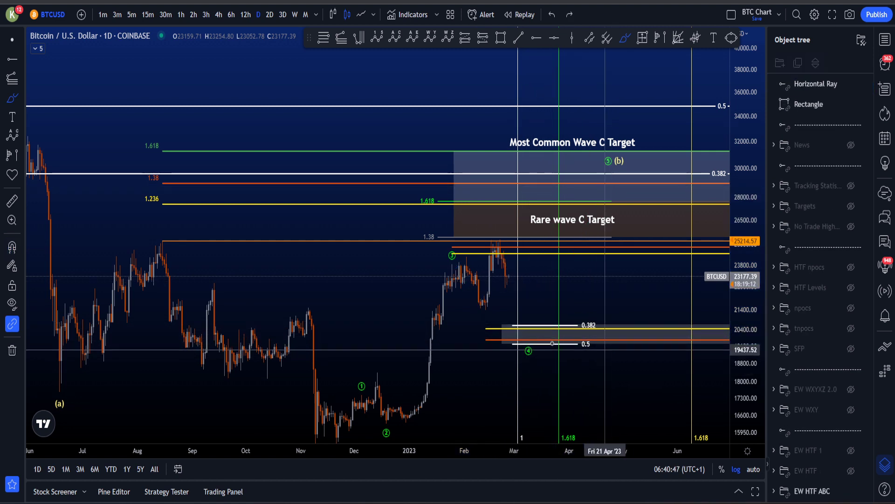
click(14, 42)
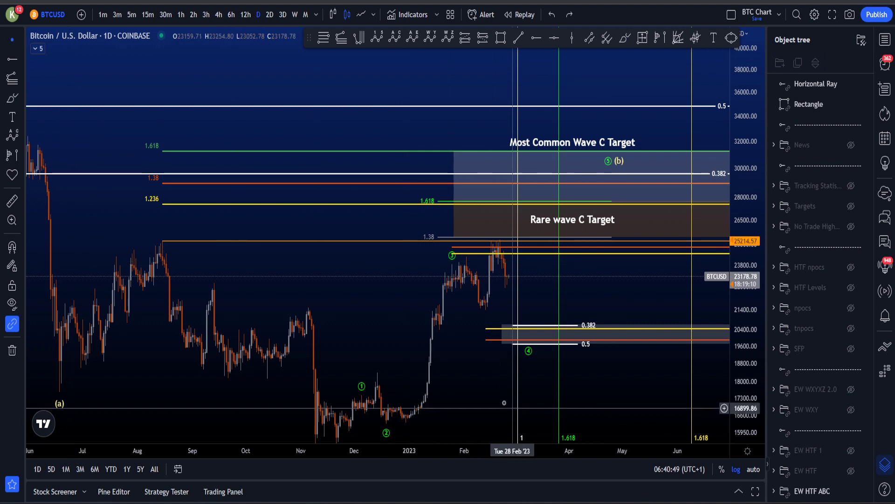
Step: Sketch brush paths falling from the wave 4 zone and from the February 2023 high toward the (c) target, undoing each
drag(495, 393, 458, 344)
scroll(595, 346, down, 2)
drag(608, 337, 632, 355)
scroll(612, 288, up, 1)
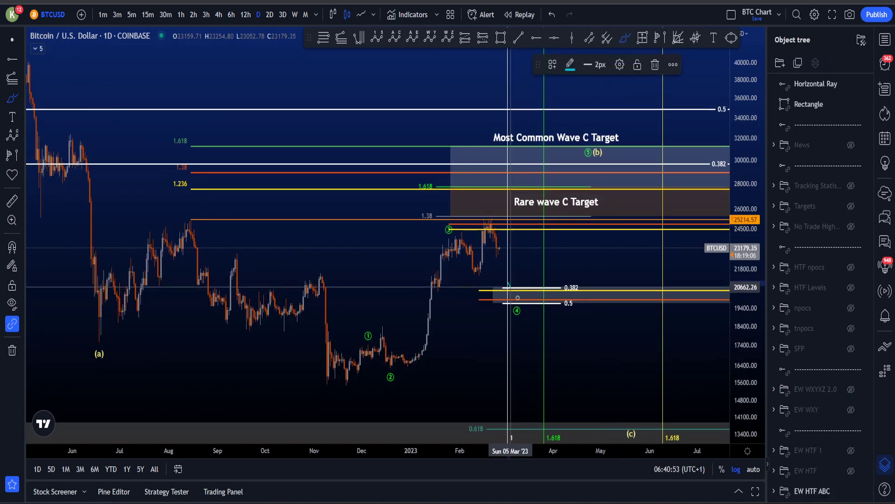
drag(509, 284, 624, 432)
key(ctrl+z)
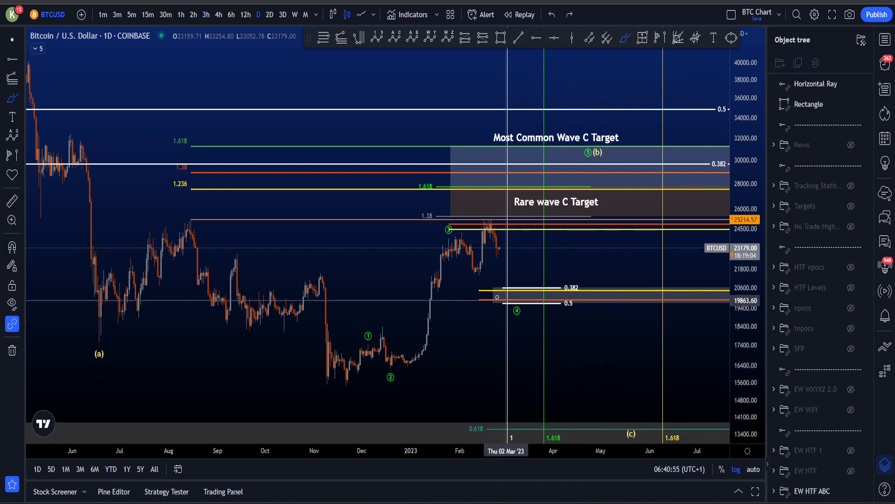
mouse_move(482, 214)
mouse_down()
mouse_move(481, 231)
mouse_move(550, 300)
mouse_move(597, 397)
mouse_up()
key(ctrl+z)
key(ctrl+z)
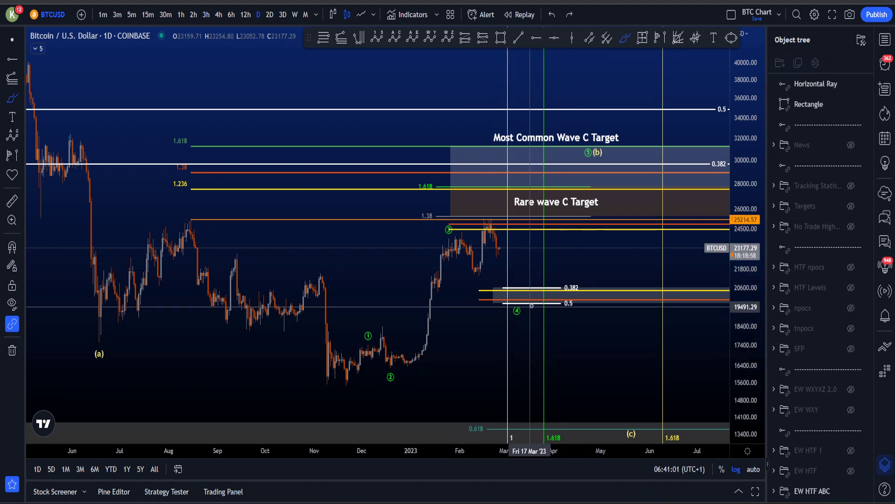
Step: Sketch a rising brush path from the wave 4 zone to the wave 5 (b) target, then undo it
mouse_move(532, 284)
mouse_down()
mouse_move(497, 308)
mouse_move(531, 301)
mouse_move(514, 284)
mouse_move(575, 153)
mouse_up()
key(ctrl+z)
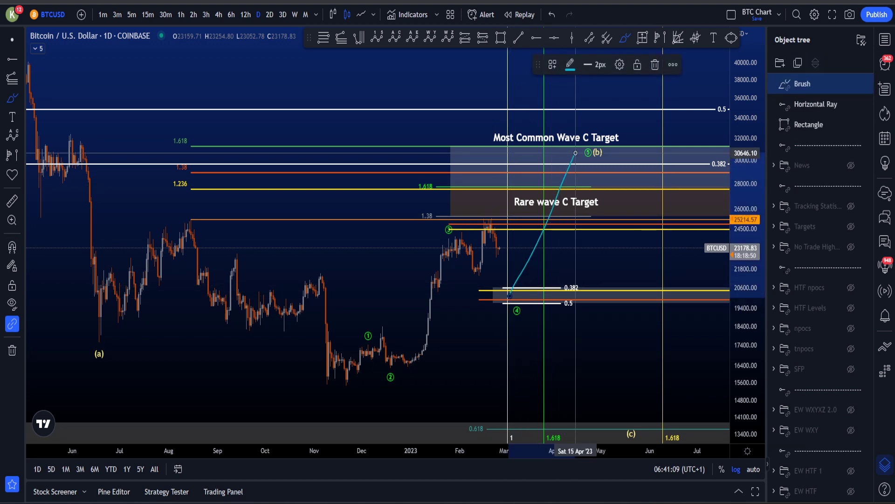
key(ctrl+z)
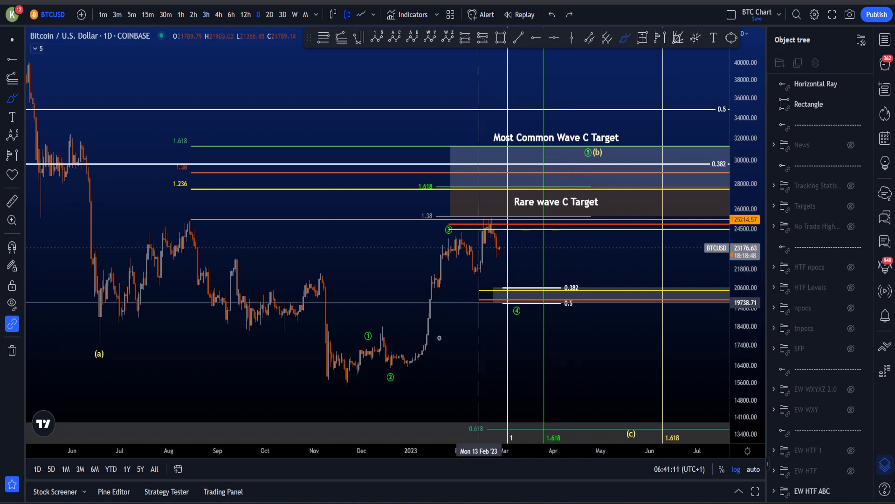
Step: Trace the wave 1 to 5 path from the November low and the drop from (b) to (c) with the Brush, undoing every stroke
mouse_move(337, 379)
mouse_down()
mouse_move(376, 318)
mouse_move(446, 255)
mouse_move(466, 280)
mouse_move(492, 211)
mouse_up()
mouse_move(354, 374)
mouse_down()
mouse_move(497, 202)
mouse_move(542, 311)
mouse_move(579, 234)
mouse_move(642, 36)
mouse_up()
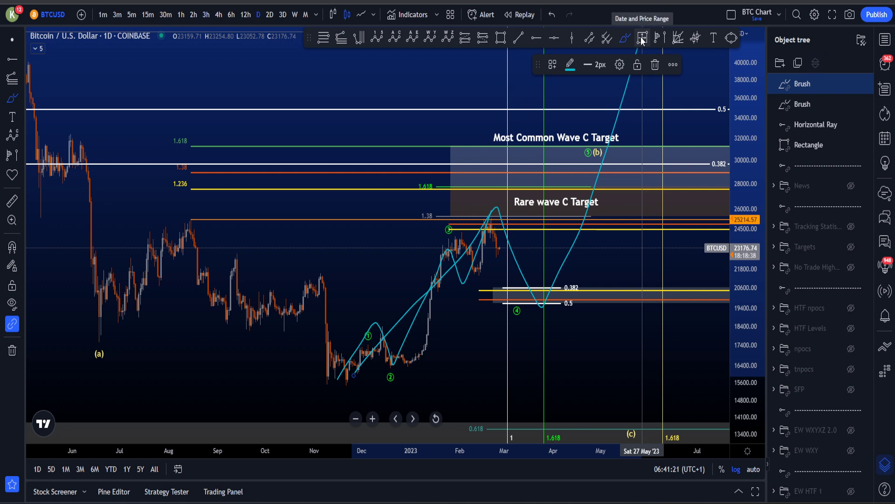
key(ctrl+z)
key(ctrl+z)
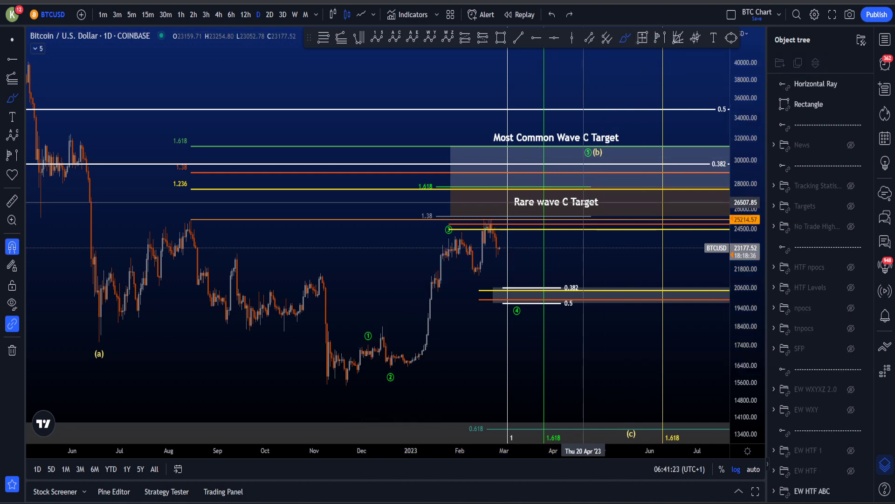
mouse_move(588, 174)
mouse_down()
mouse_move(566, 170)
mouse_move(581, 149)
mouse_move(574, 169)
mouse_move(582, 150)
mouse_move(570, 161)
mouse_move(662, 408)
mouse_up()
key(ctrl+z)
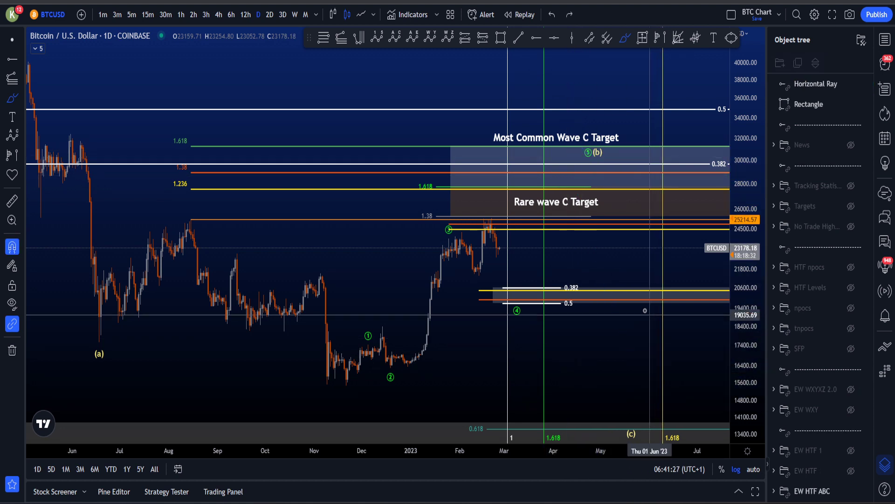
Step: Brush strokes from the Most Common Wave C Target zone back to the early 2022 price action, then remove them and leave the Brush
scroll(590, 247, down, 6)
scroll(591, 248, down, 2)
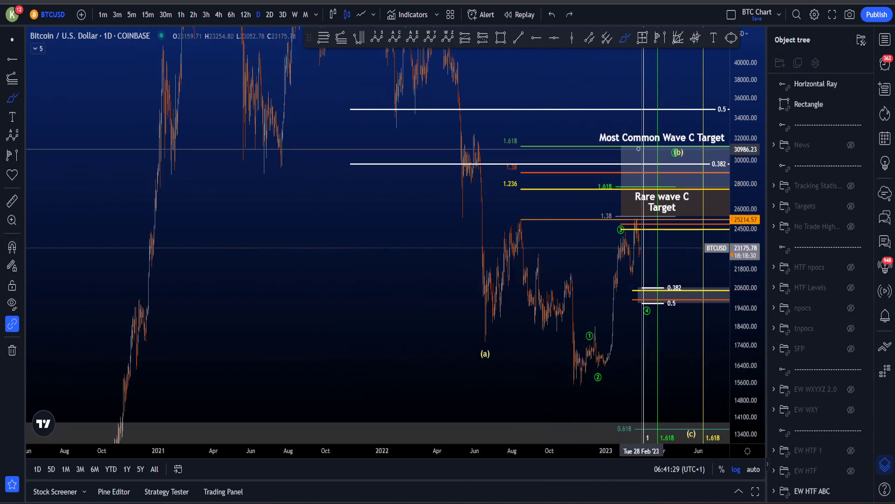
drag(637, 148, 419, 145)
mouse_move(366, 139)
mouse_down()
mouse_move(240, 132)
mouse_move(158, 173)
mouse_move(423, 175)
mouse_move(471, 156)
mouse_move(229, 130)
mouse_move(175, 138)
mouse_move(382, 189)
mouse_move(470, 161)
mouse_move(289, 130)
mouse_move(487, 168)
mouse_move(468, 152)
mouse_move(487, 156)
mouse_move(480, 168)
mouse_up()
key(Delete)
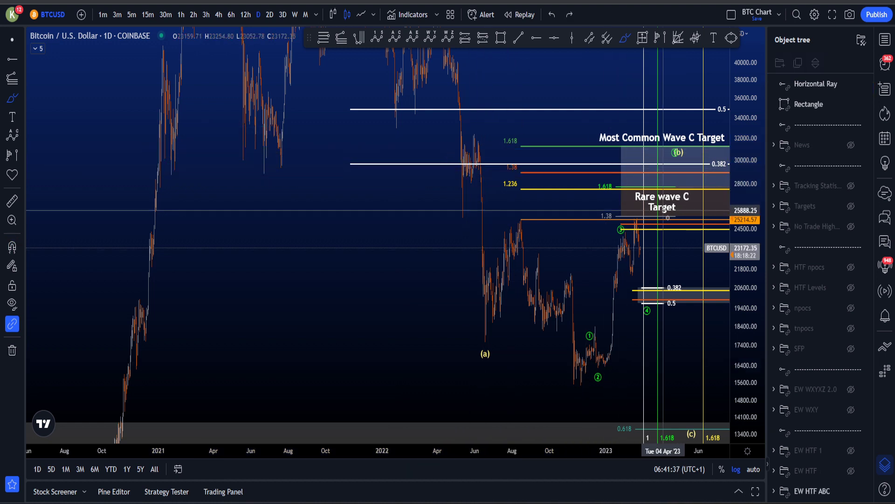
scroll(699, 221, up, 3)
scroll(699, 222, up, 3)
mouse_move(288, 132)
mouse_down()
mouse_move(298, 134)
mouse_move(280, 133)
mouse_up()
key(ctrl+z)
key(Delete)
scroll(654, 222, up, 3)
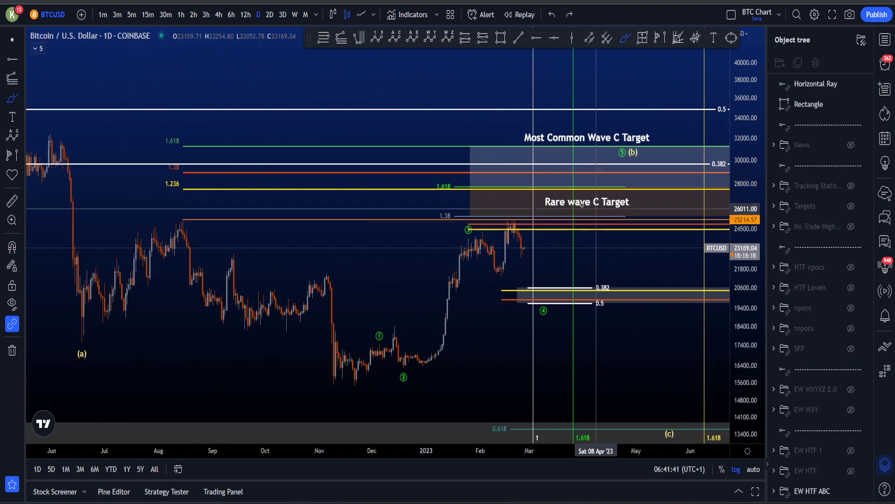
key(Escape)
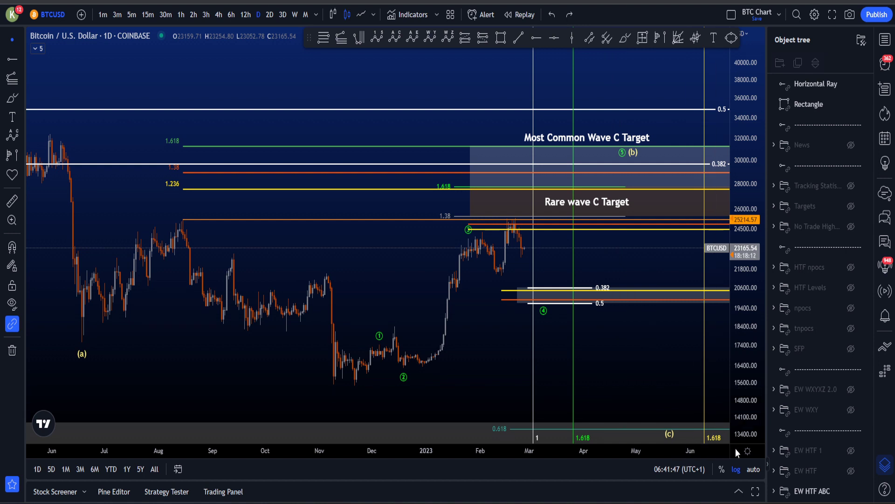
Step: Turn off log scaling and clear the EW HTF ABC group, the horizontal ray and the Rare wave C Target rectangle from the chart
click(740, 472)
click(852, 491)
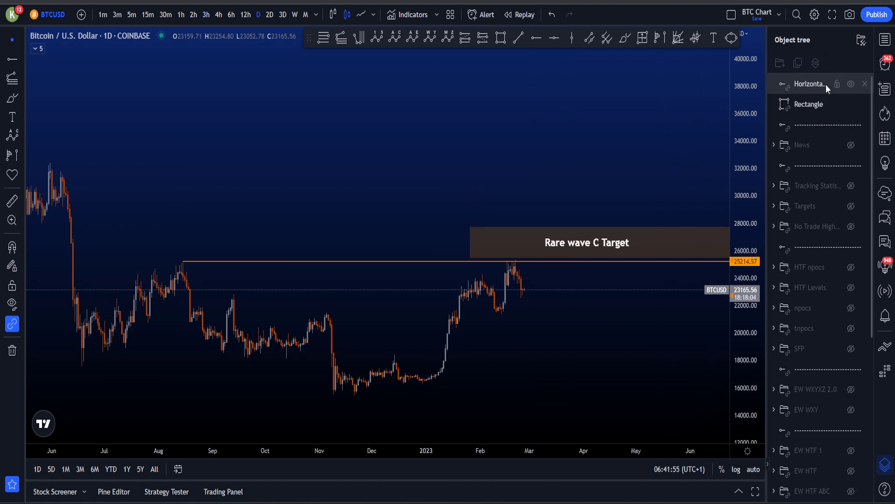
key(Delete)
click(809, 93)
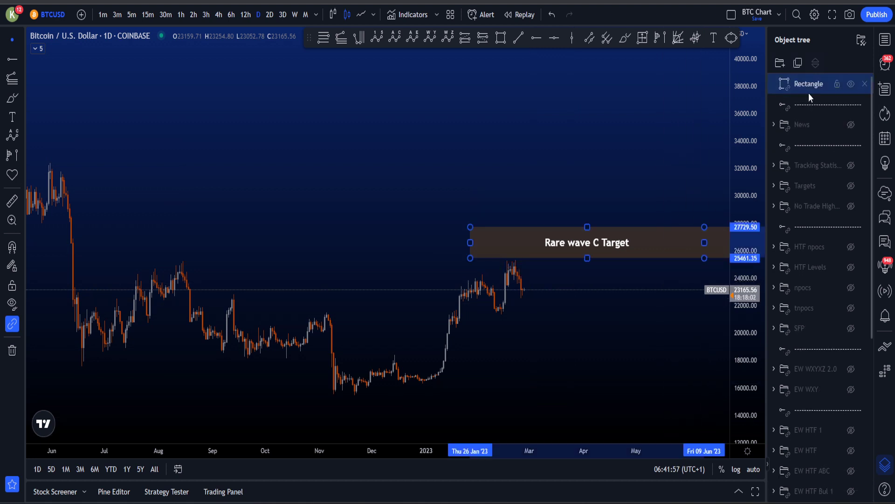
Step: Show the EW WXYXZ 2.0 group and view the chart on the 1h timeframe with automatic price scaling
drag(823, 475, 822, 471)
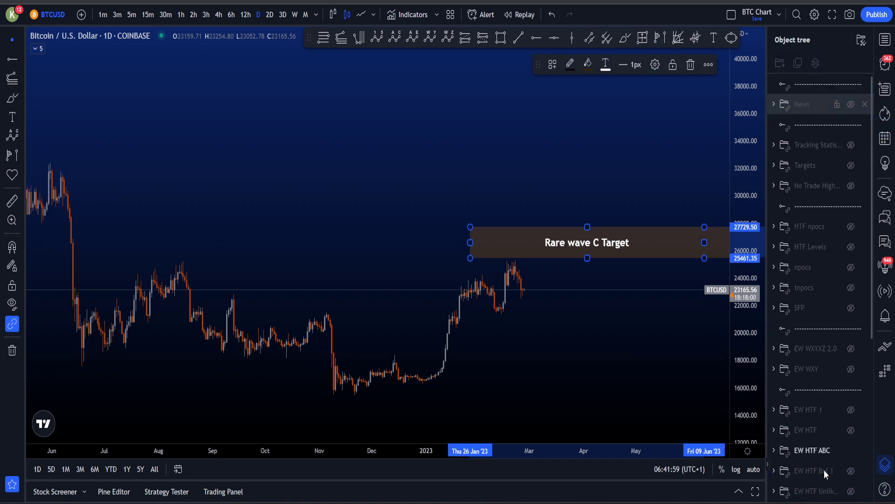
click(851, 350)
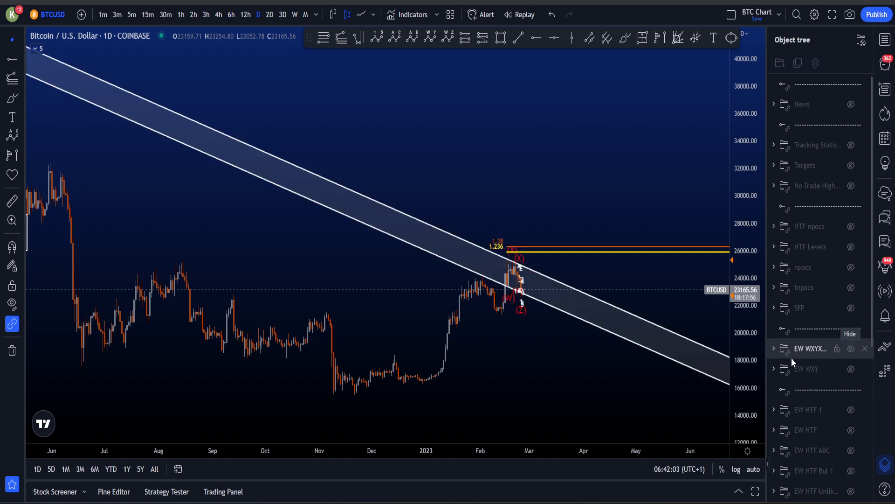
click(753, 469)
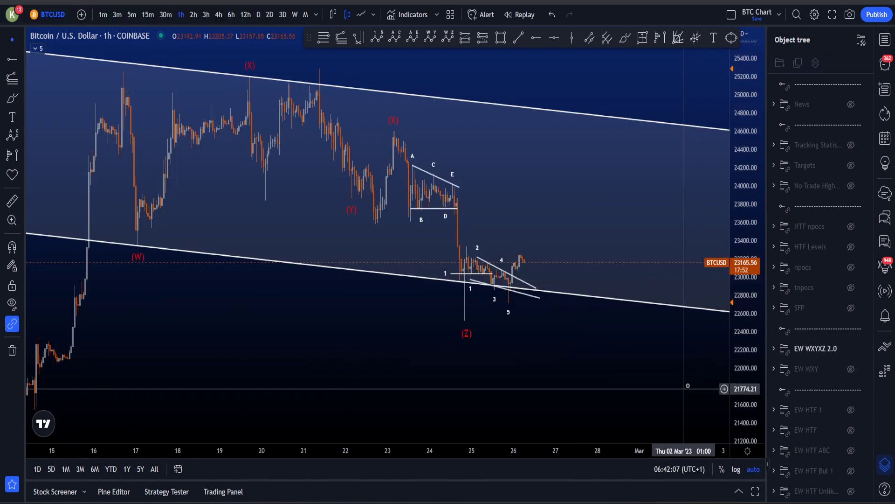
Step: Circle the whole WXYXZ correction, from the 16 Feb high to the (Z) low, with one brush stroke
drag(743, 360, 741, 381)
drag(561, 349, 672, 395)
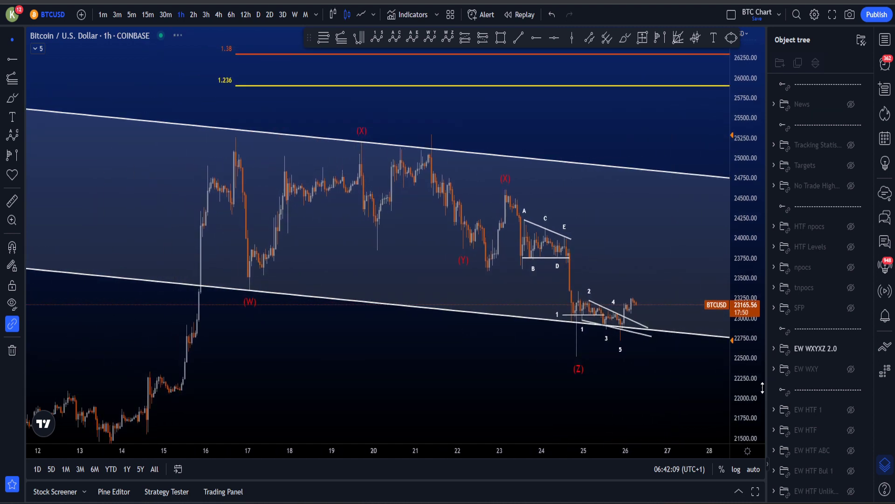
drag(752, 390, 749, 409)
drag(629, 376, 607, 365)
click(625, 37)
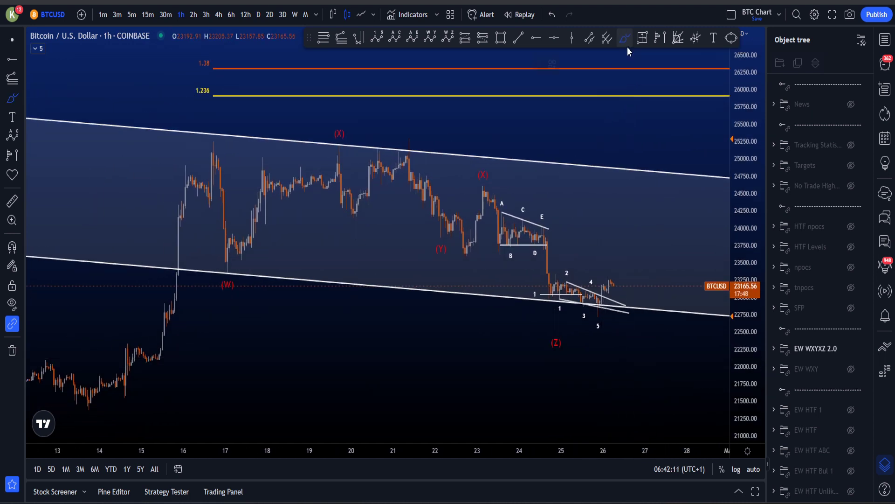
mouse_move(216, 131)
mouse_down()
mouse_move(227, 302)
mouse_move(574, 298)
mouse_move(513, 116)
mouse_move(233, 125)
mouse_move(215, 201)
mouse_up()
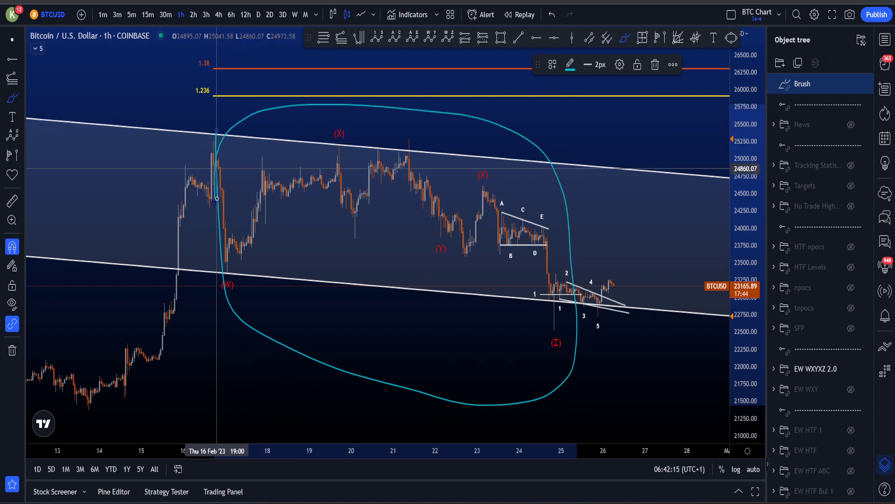
Step: Undo the circle, brush another one around the whole WXYXZ correction and a trace through it to (Z), undo both and leave the Brush
key(ctrl+z)
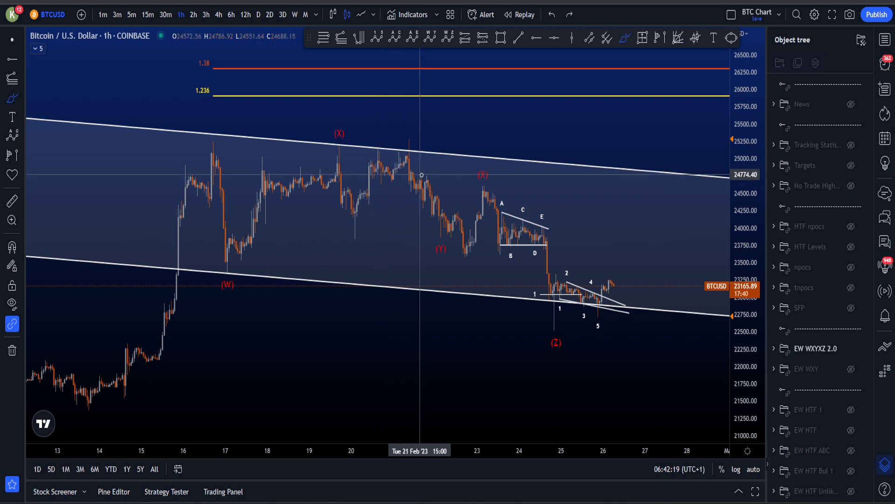
mouse_move(432, 175)
mouse_down()
mouse_move(210, 131)
mouse_move(540, 368)
mouse_move(440, 152)
mouse_up()
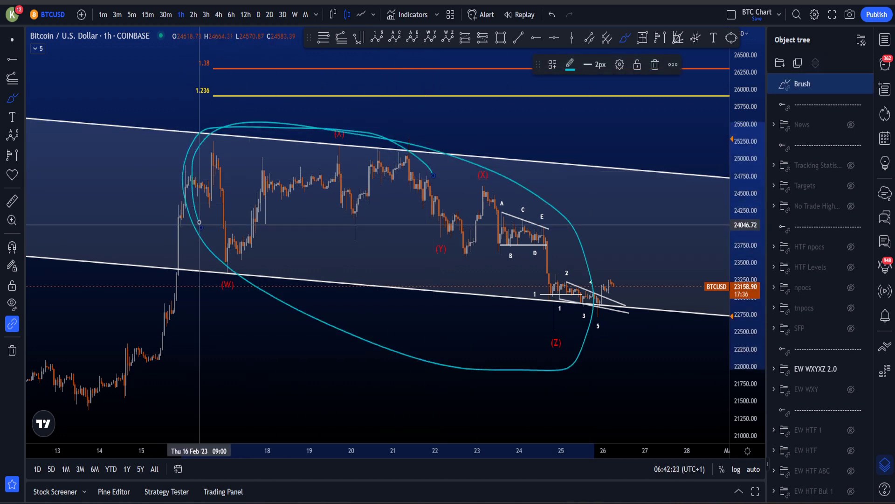
key(ctrl+z)
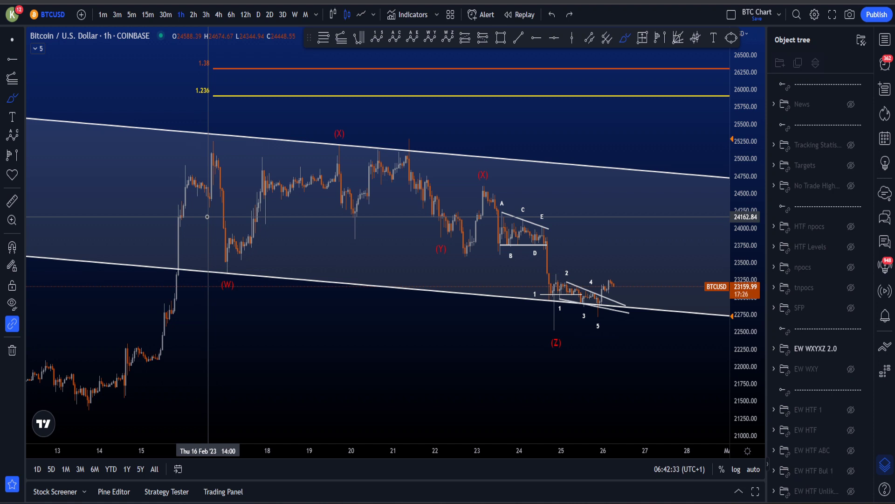
mouse_move(212, 177)
mouse_down()
mouse_move(240, 275)
mouse_move(389, 156)
mouse_move(435, 188)
mouse_move(569, 344)
mouse_up()
key(ctrl+z)
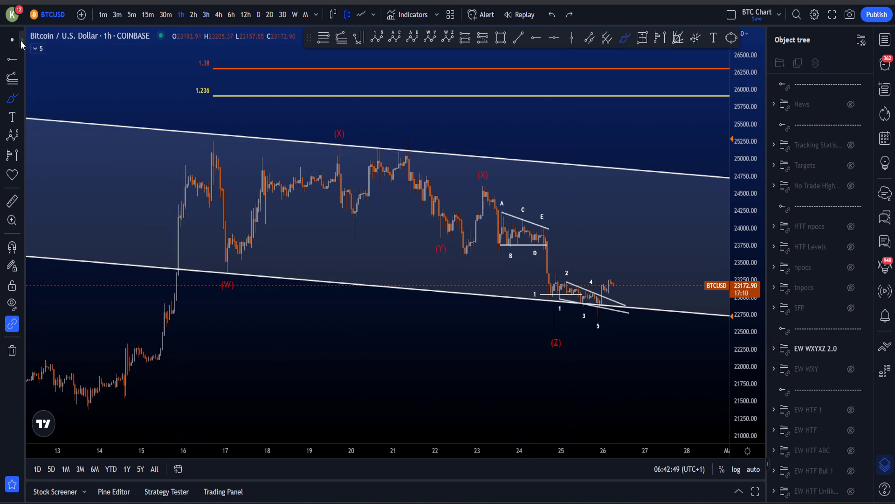
key(Escape)
Step: Trace the (W), (X), (Y), (X), (Z) swings from the 16 Feb high with one brush stroke and undo it
scroll(644, 346, down, 3)
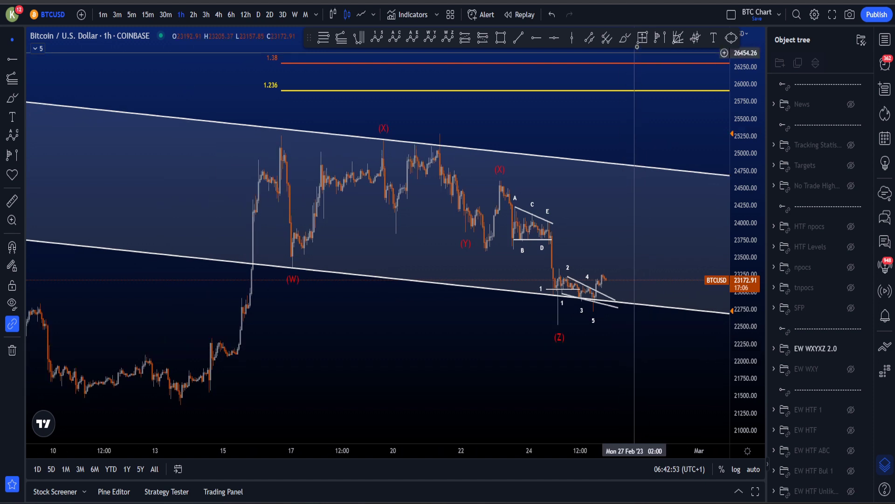
click(625, 37)
mouse_move(278, 145)
mouse_down()
mouse_move(298, 256)
mouse_move(379, 147)
mouse_move(447, 205)
mouse_move(490, 210)
mouse_move(560, 333)
mouse_up()
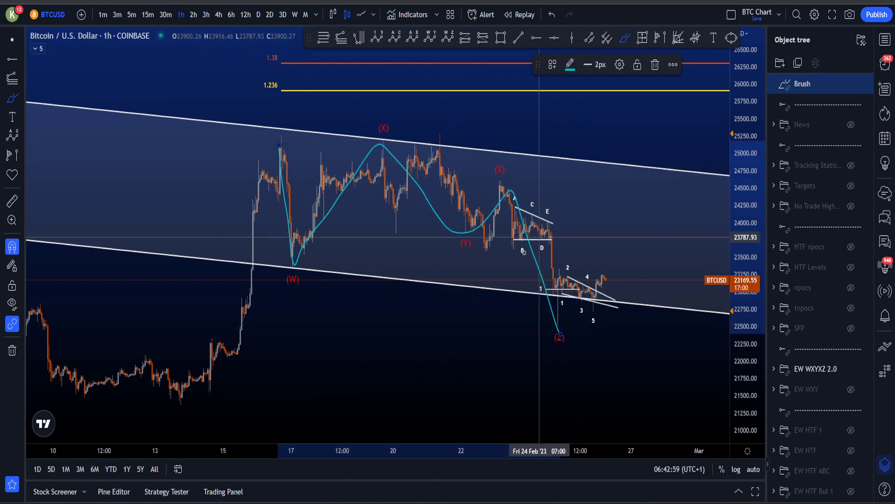
key(ctrl+z)
Step: Brush over the final decline from the second (X) towards (Z), mark the 24 Feb drop, and undo both strokes
drag(499, 188, 570, 309)
key(ctrl+z)
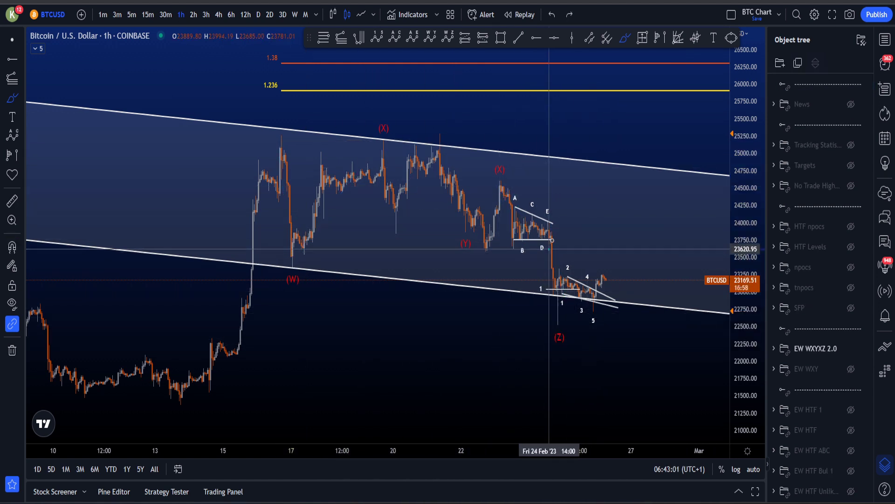
mouse_move(549, 252)
mouse_down()
mouse_move(523, 196)
mouse_move(546, 258)
mouse_up()
key(ctrl+z)
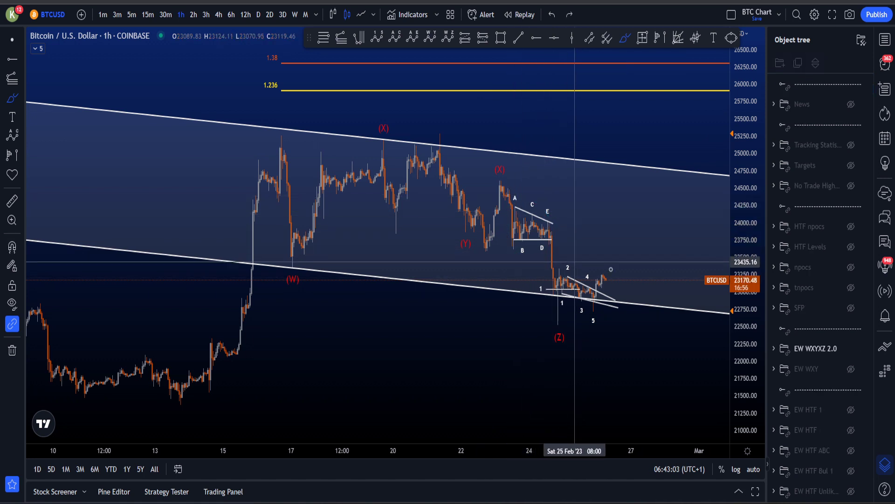
Step: Circle the ABCDE triangle between 23 and 24 Feb twice with the Brush, undoing each circle
drag(751, 327, 751, 289)
scroll(684, 309, up, 4)
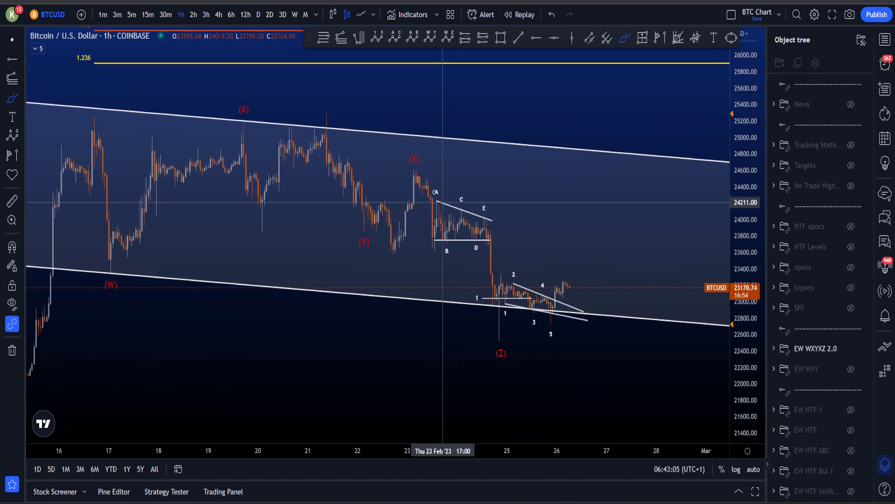
drag(430, 185, 442, 252)
mouse_move(430, 211)
mouse_down()
mouse_move(506, 247)
mouse_move(448, 187)
mouse_move(428, 208)
mouse_up()
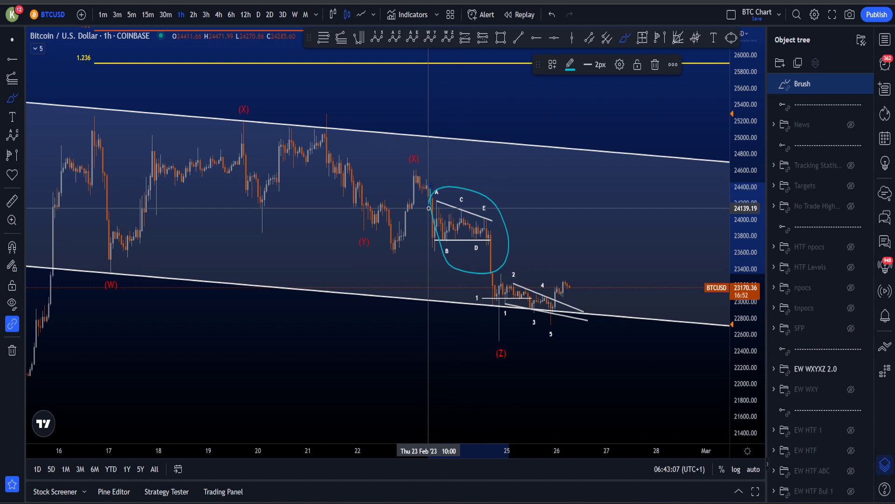
key(ctrl+z)
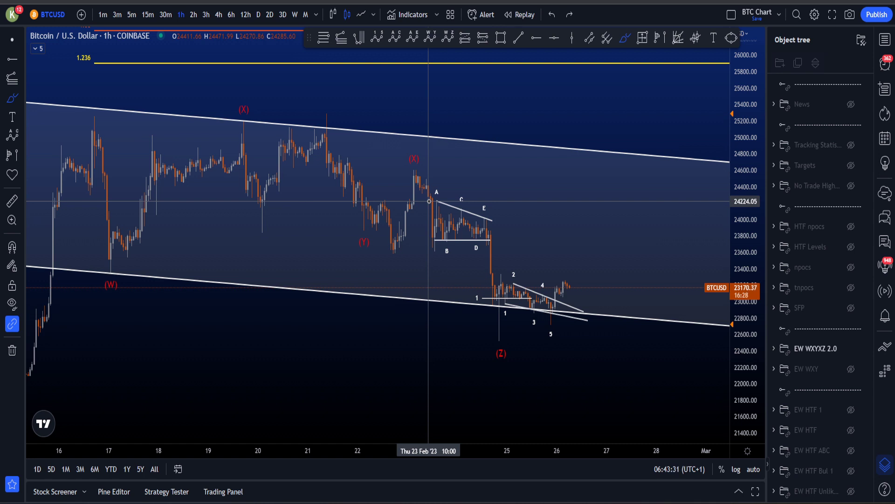
mouse_move(429, 201)
mouse_down()
mouse_move(490, 214)
mouse_move(466, 257)
mouse_move(436, 212)
mouse_up()
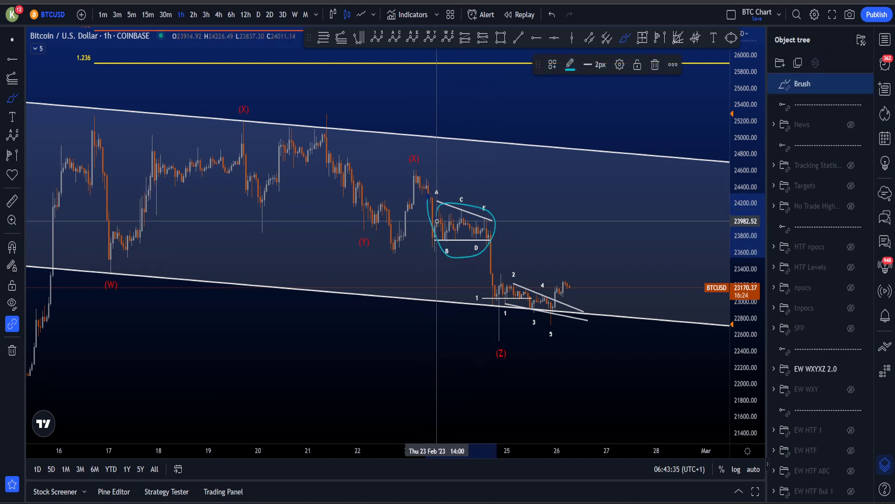
key(ctrl+z)
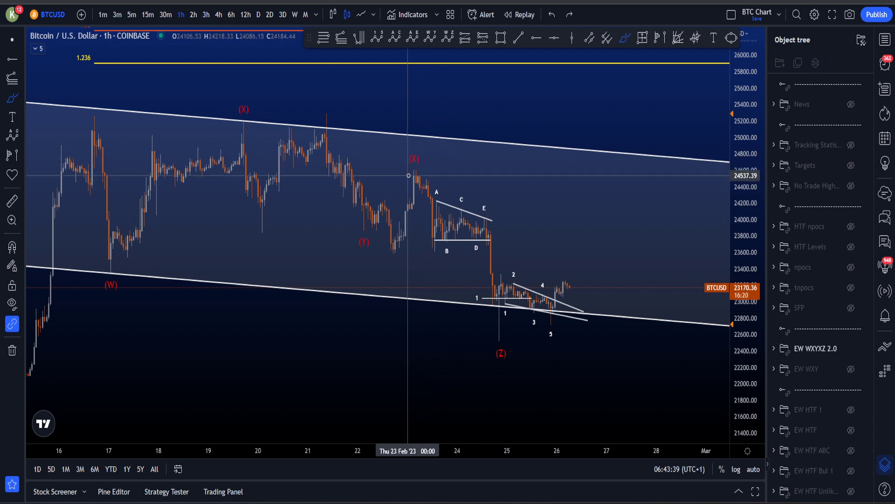
Step: Brush the last leg from the second (X) down to B, across the triangle to E and down towards (Z), and undo it
mouse_move(410, 172)
mouse_down()
mouse_move(435, 228)
mouse_move(489, 208)
mouse_move(443, 219)
mouse_up()
key(ctrl+z)
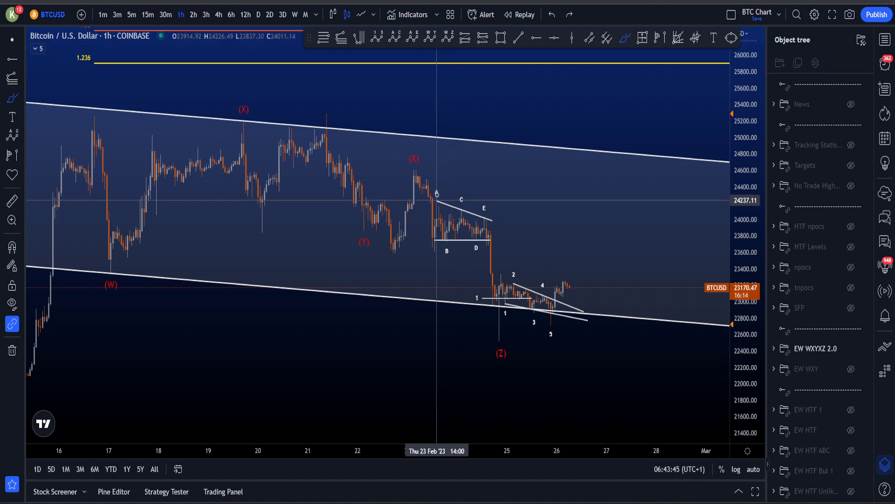
mouse_move(437, 199)
mouse_down()
mouse_move(475, 254)
mouse_move(440, 190)
mouse_move(421, 196)
mouse_move(434, 251)
mouse_move(480, 218)
mouse_move(487, 226)
mouse_move(497, 318)
mouse_up()
key(ctrl+z)
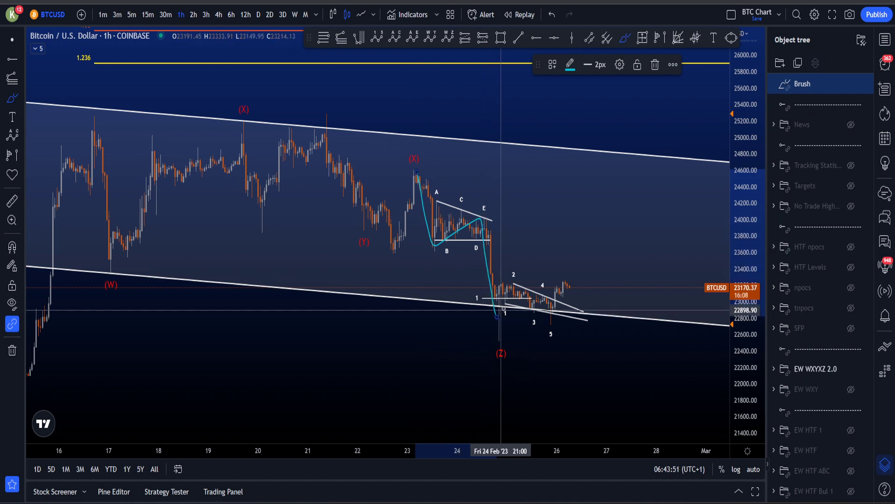
key(ctrl+z)
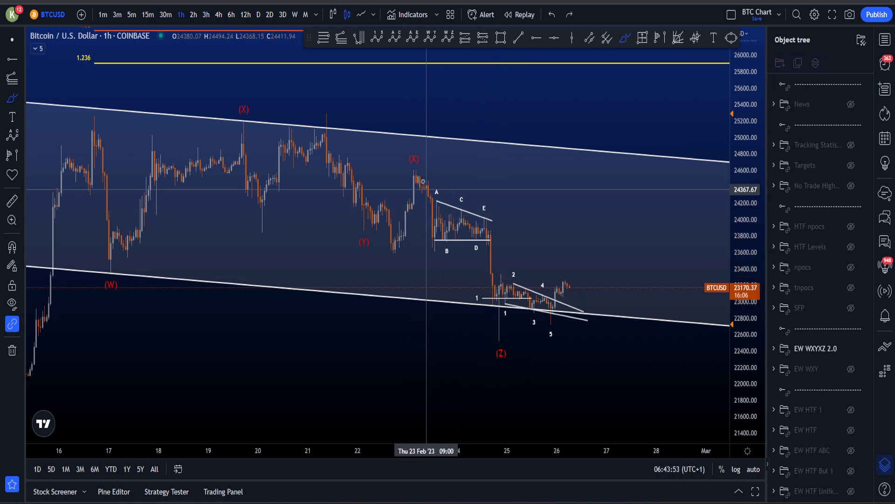
Step: Brush from the second (X) across to the 26 Feb price area, mark the (X) label, and undo both strokes
mouse_move(422, 176)
mouse_down()
mouse_move(441, 236)
mouse_move(491, 241)
mouse_move(509, 313)
mouse_move(578, 278)
mouse_move(590, 239)
mouse_up()
key(ctrl+z)
key(ctrl+z)
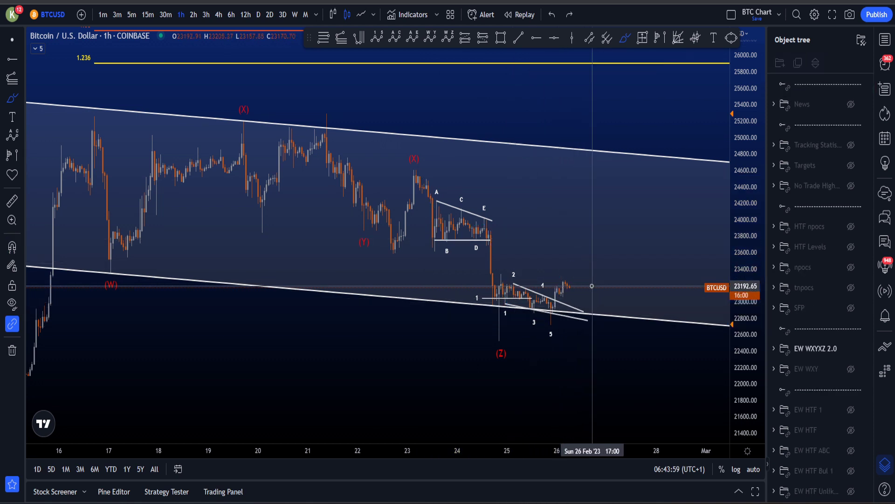
mouse_move(419, 159)
mouse_down()
mouse_move(426, 294)
mouse_move(441, 161)
mouse_up()
key(ctrl+z)
Step: Brush a projected rally from the 26 Feb price up through the channel towards the 1.236 level twice, undoing each stroke
drag(564, 293, 627, 80)
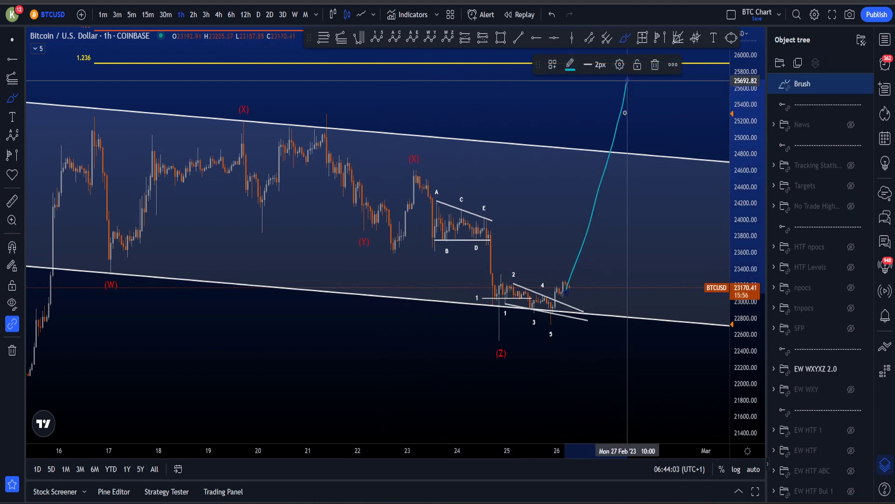
key(ctrl+z)
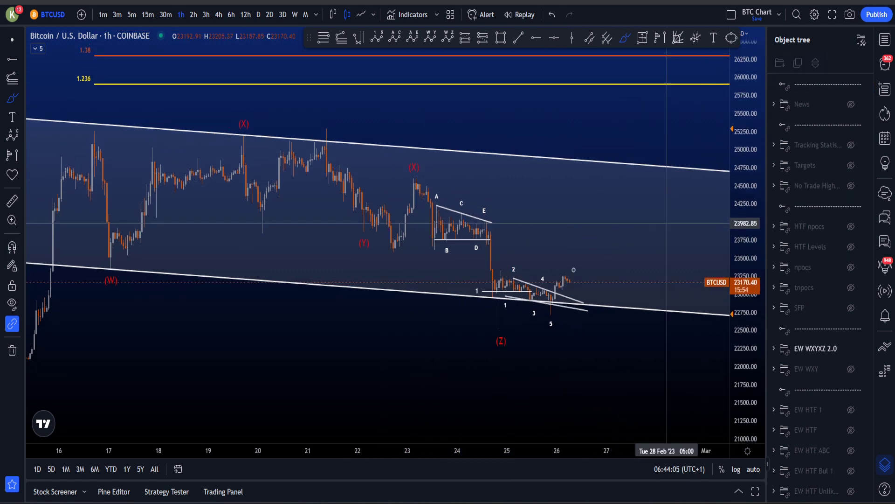
drag(565, 296, 609, 100)
key(ctrl+z)
Step: Brush a line above the 16 to 21 Feb highs and a falling stroke after 26 Feb, and undo both
drag(333, 124, 156, 122)
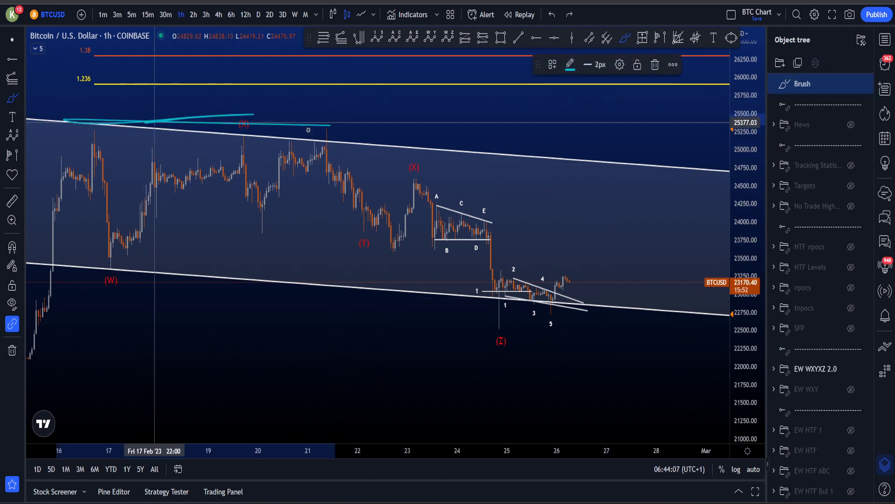
key(ctrl+z)
drag(604, 111, 698, 472)
key(ctrl+z)
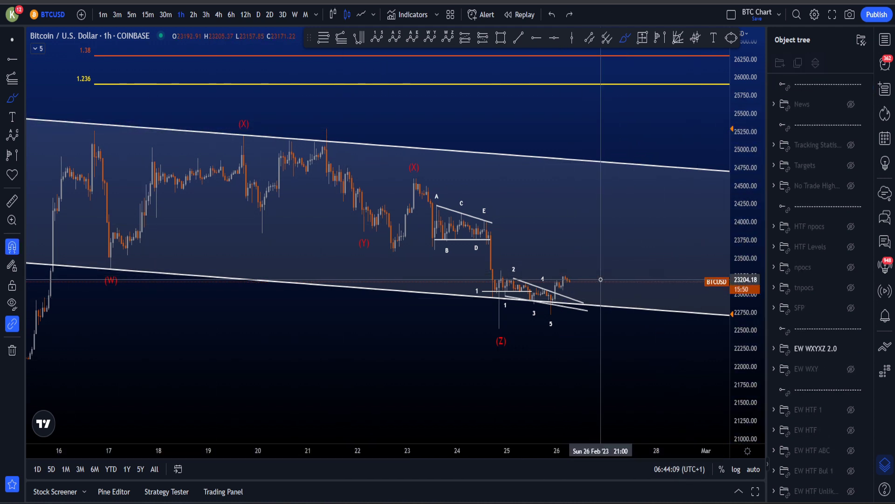
Step: Switch the chart to the 15m timeframe and frame the (Z) low with the 1 to 5 wedge
drag(743, 396, 748, 352)
drag(595, 368, 609, 326)
scroll(644, 330, up, 3)
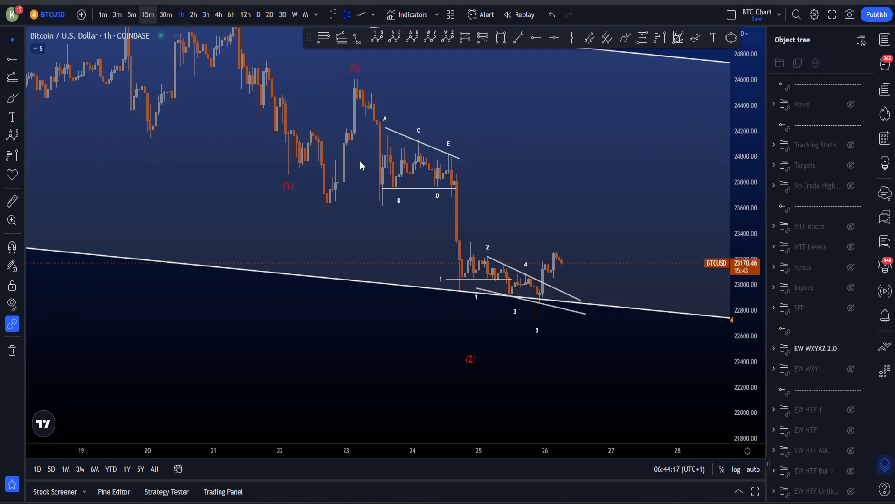
scroll(596, 348, down, 3)
drag(745, 396, 743, 308)
drag(672, 390, 651, 338)
drag(740, 343, 740, 366)
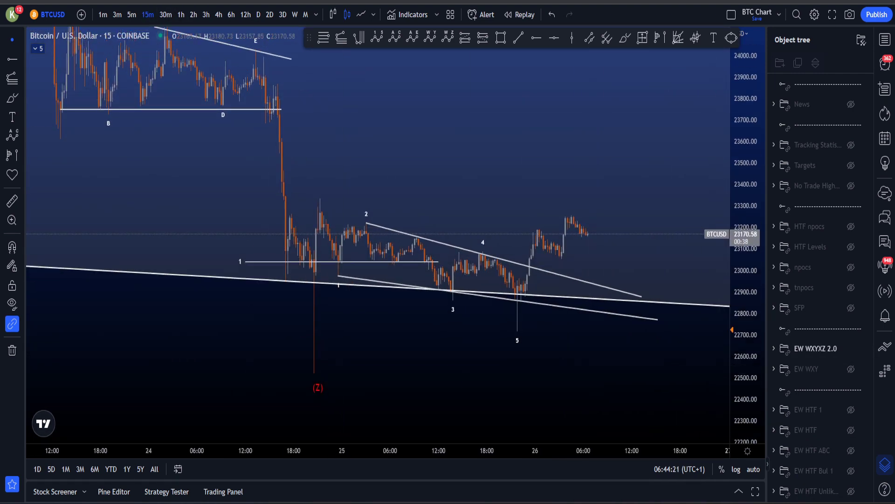
Step: Open the watchlist and load the Bybit BTCUSD Perpetual Contract, framing the yellow and orange horizontal lines under the 24 to 26 Feb lows
key(ctrl+Tab)
drag(586, 369, 561, 364)
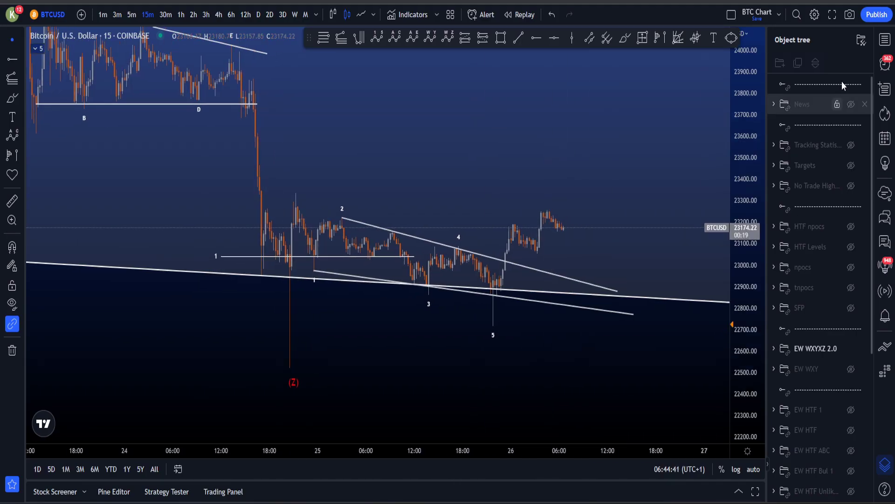
click(884, 41)
click(806, 95)
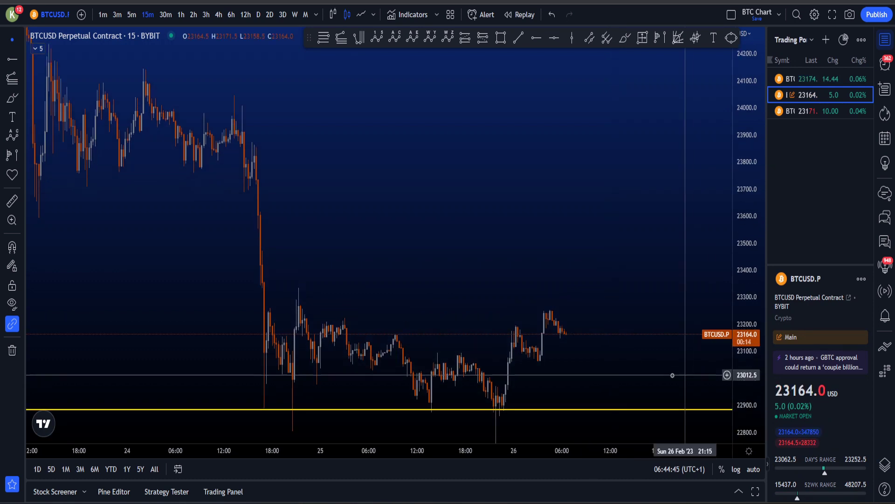
drag(671, 373, 659, 273)
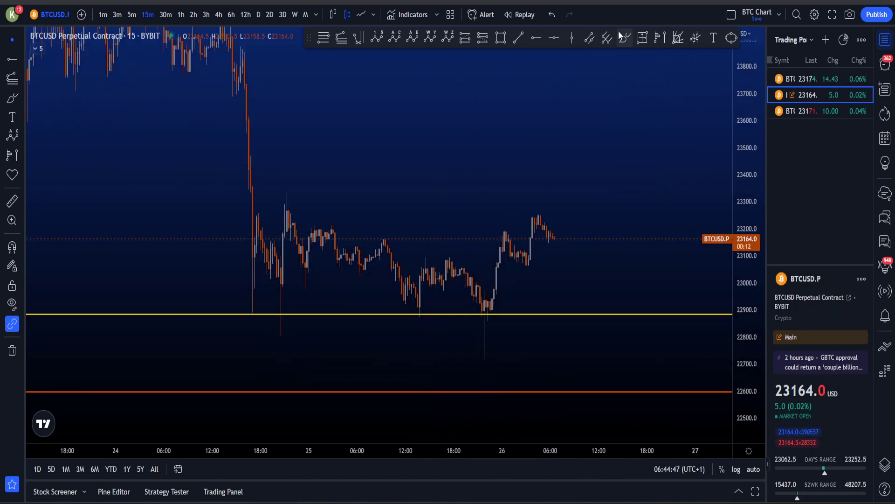
Step: Brush around the 24 Feb low at the yellow line and the orange line below it, and undo all the strokes
mouse_move(292, 304)
mouse_down()
mouse_move(296, 340)
mouse_move(281, 298)
mouse_up()
mouse_move(281, 334)
mouse_down()
mouse_move(282, 406)
mouse_move(290, 395)
mouse_move(282, 394)
mouse_up()
key(ctrl+z)
key(ctrl+z)
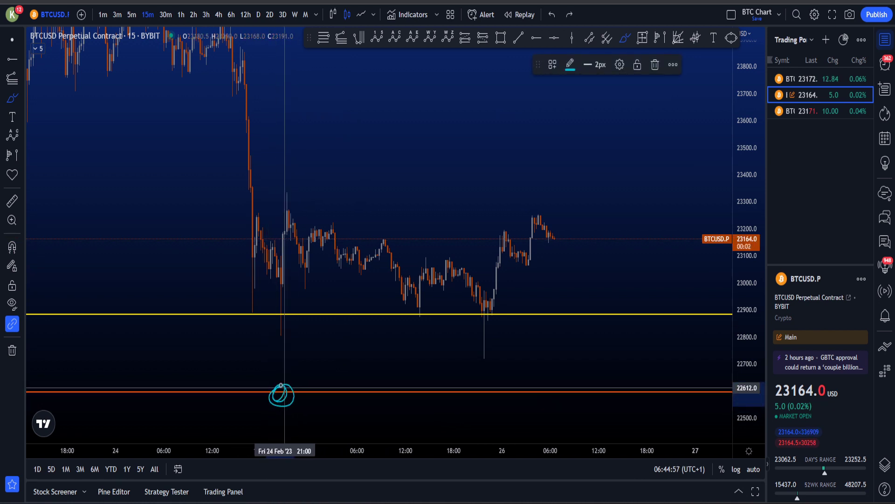
key(ctrl+z)
Step: Circle the late 25 Feb wick low and undo it, and circle the 24 Feb wick low below the yellow line
mouse_move(484, 339)
mouse_down()
mouse_move(476, 340)
mouse_move(486, 346)
mouse_up()
key(ctrl+z)
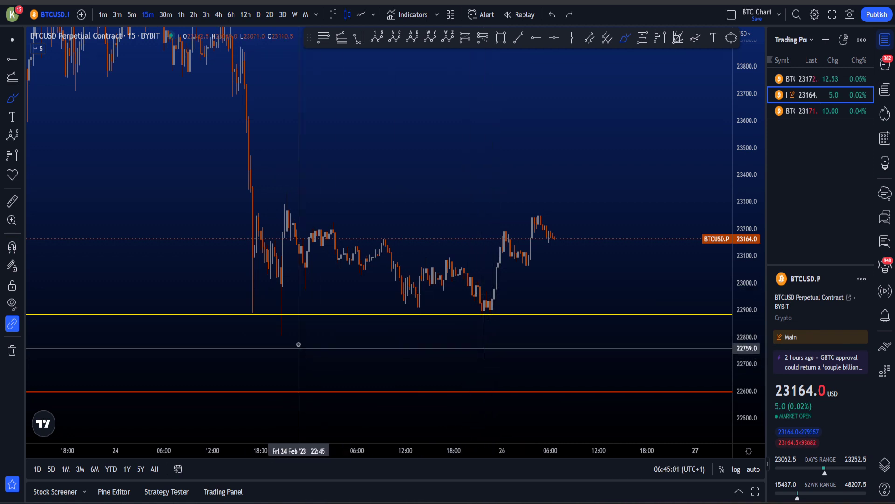
drag(292, 328, 277, 348)
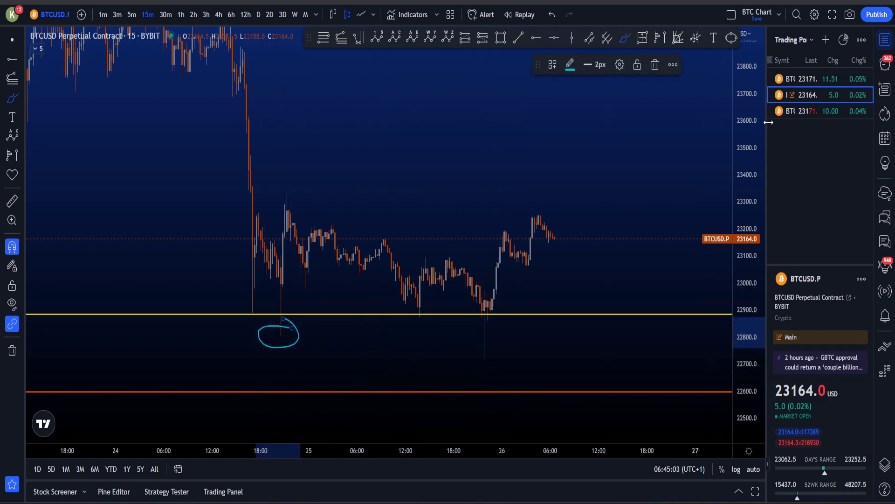
Step: Return to the Coinbase BTCUSD chart, circle the (Z) wick low with the Brush and undo the circle
click(799, 77)
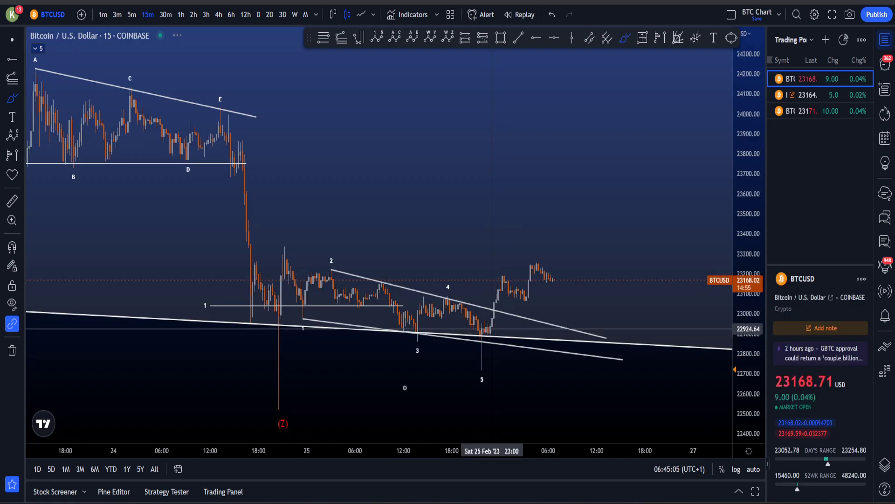
mouse_move(287, 381)
mouse_down()
mouse_move(246, 387)
mouse_move(274, 371)
mouse_up()
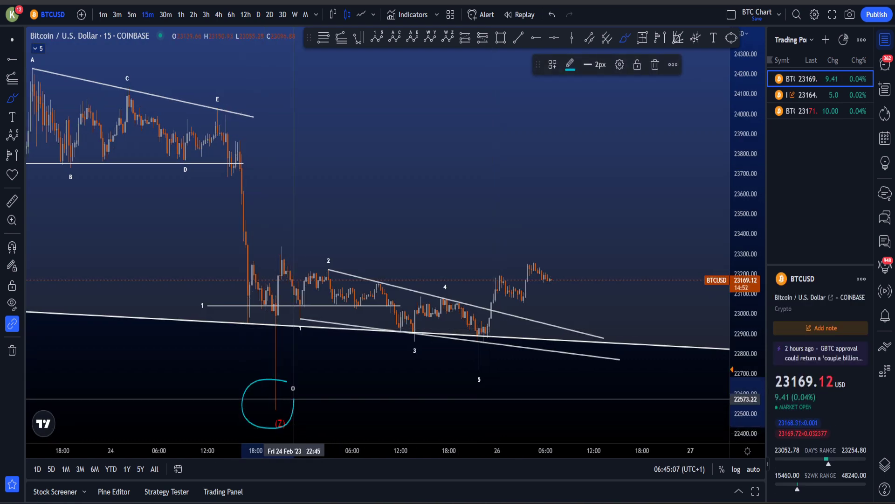
key(ctrl+z)
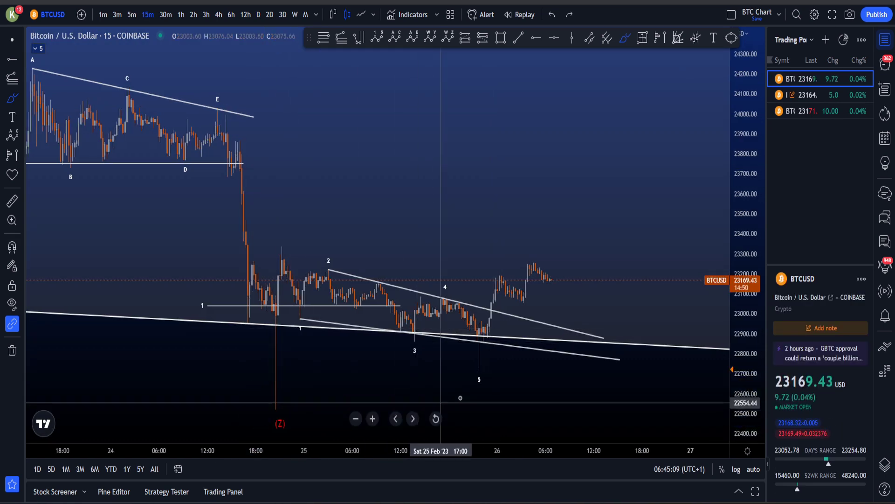
Step: Circle the wave 5 low of the wedge with the Brush, undo the circle and leave the Brush
mouse_move(480, 357)
mouse_down()
mouse_move(468, 370)
mouse_move(485, 388)
mouse_move(481, 362)
mouse_up()
key(ctrl+z)
key(ctrl+z)
click(10, 36)
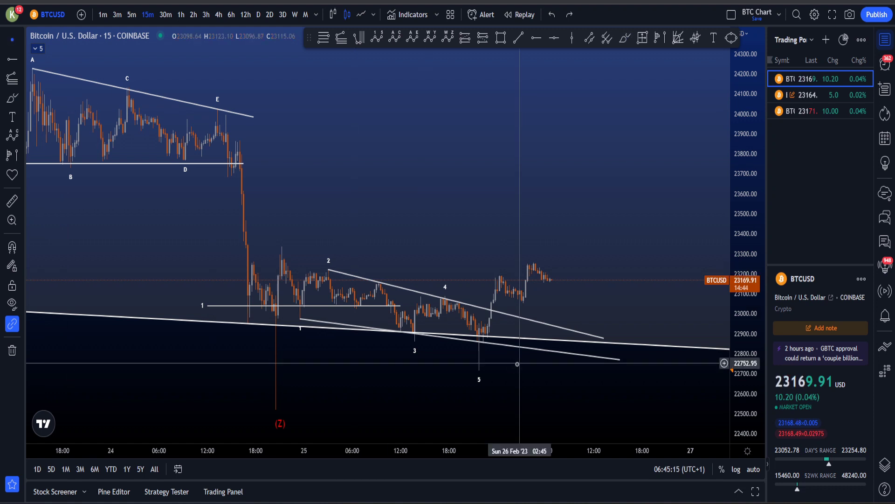
Step: Brush the decline from E to the wave 5 low and the swing between the two 24 Feb lows, undoing each path
drag(568, 385, 585, 362)
drag(739, 400, 739, 363)
drag(676, 381, 670, 362)
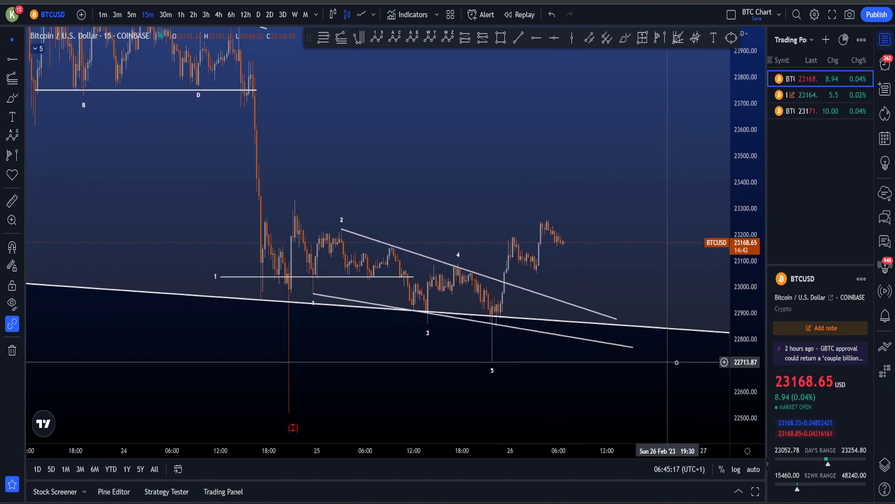
drag(741, 338, 741, 370)
click(621, 43)
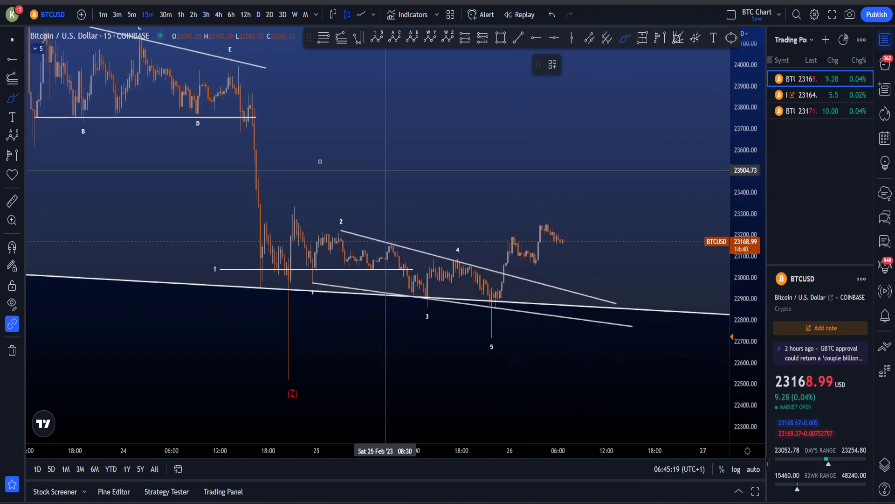
drag(228, 70, 233, 136)
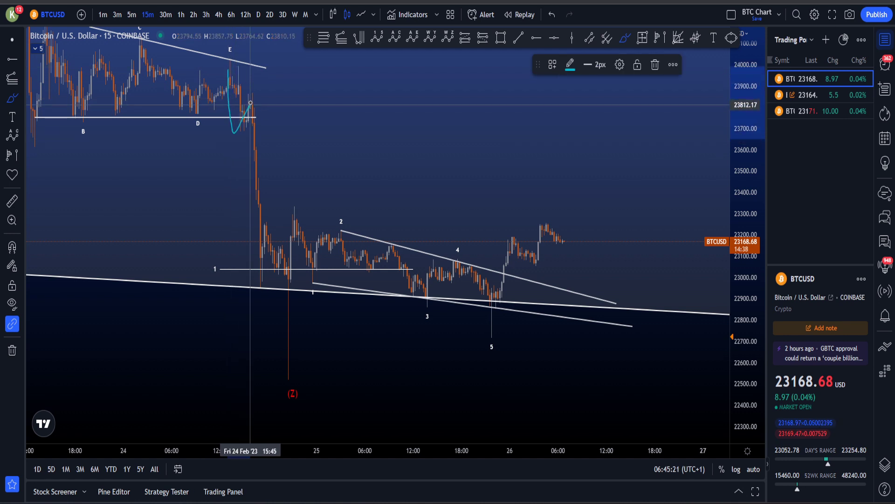
mouse_move(251, 102)
mouse_down()
mouse_move(255, 277)
mouse_move(294, 217)
mouse_move(486, 312)
mouse_up()
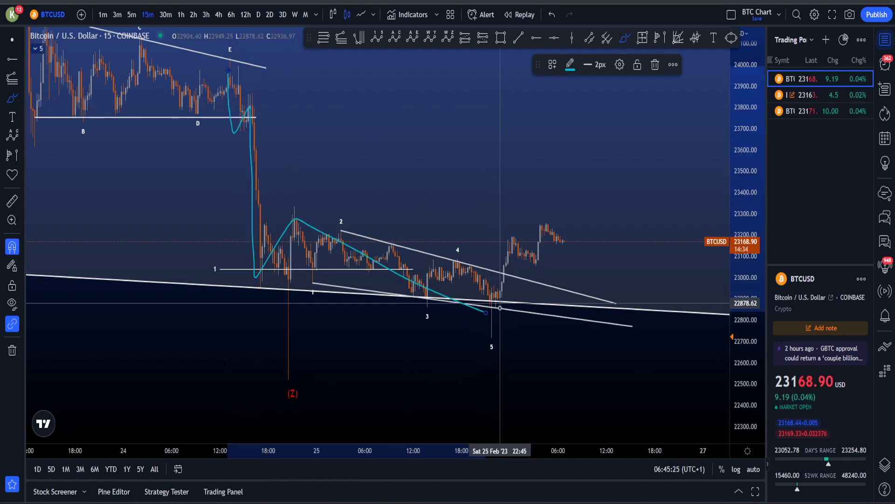
key(ctrl+z)
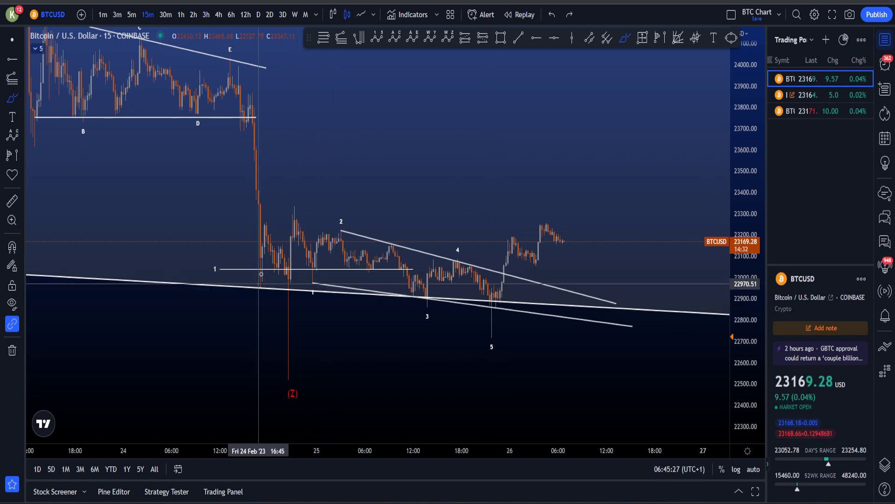
drag(260, 281, 292, 286)
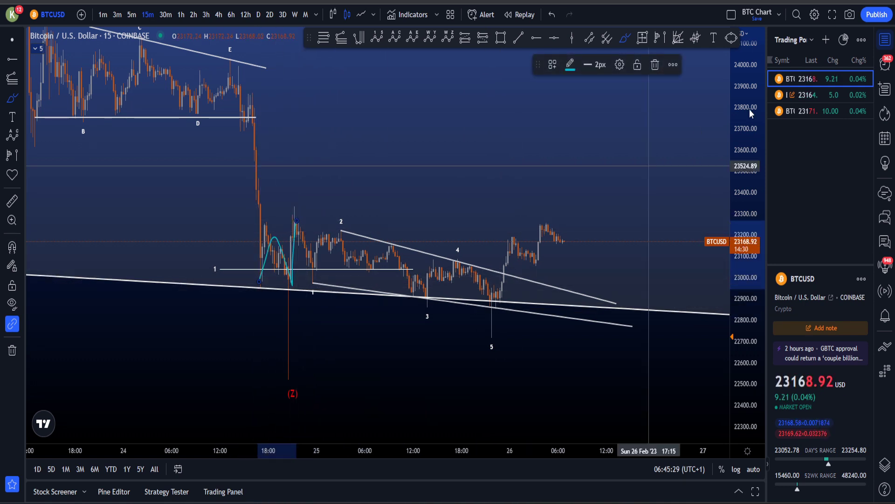
key(ctrl+z)
Step: Switch to the Bybit BTCUSD perpetual chart, brush the bounce and second dip at the 24 Feb lows, and undo the strokes
click(800, 97)
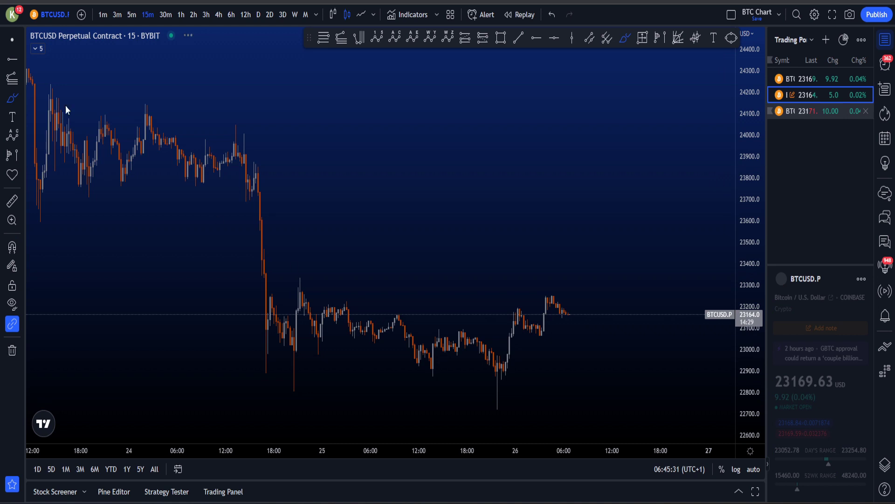
click(12, 41)
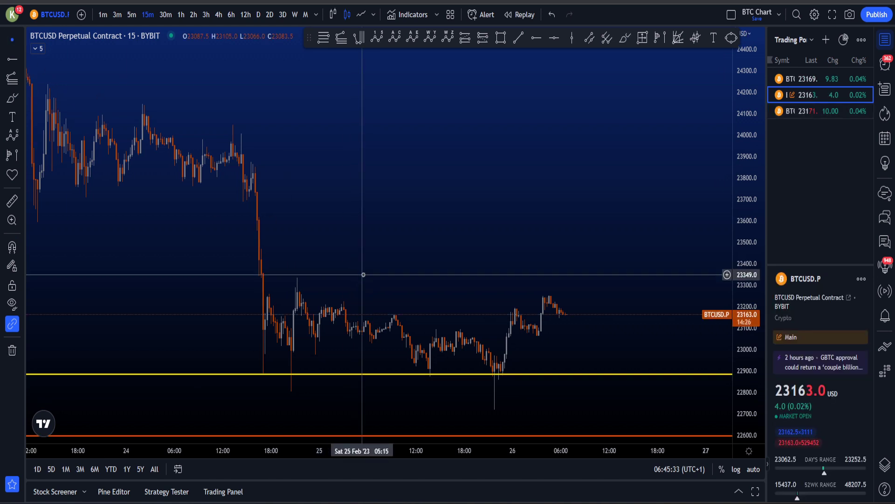
drag(377, 268, 561, 203)
scroll(562, 204, up, 3)
drag(741, 299, 731, 257)
scroll(594, 148, up, 2)
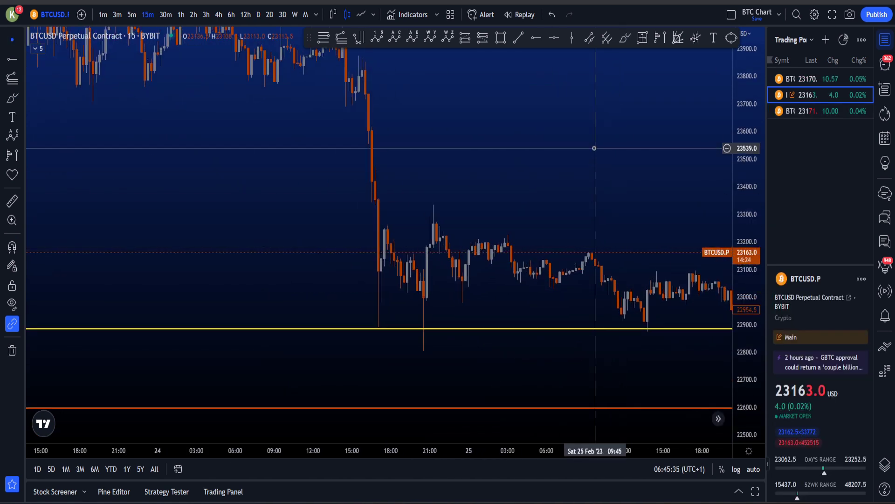
mouse_move(369, 304)
mouse_down()
mouse_move(386, 230)
mouse_move(426, 318)
mouse_move(436, 204)
mouse_move(384, 226)
mouse_up()
key(ctrl+z)
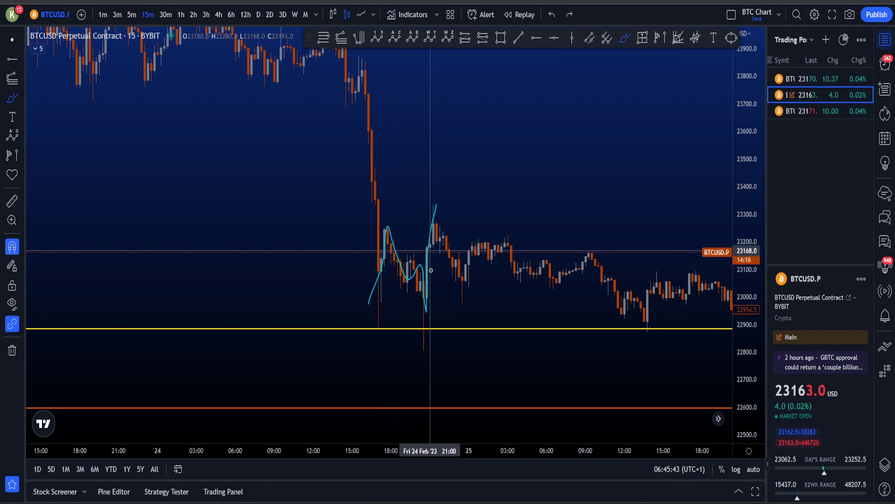
key(ctrl+z)
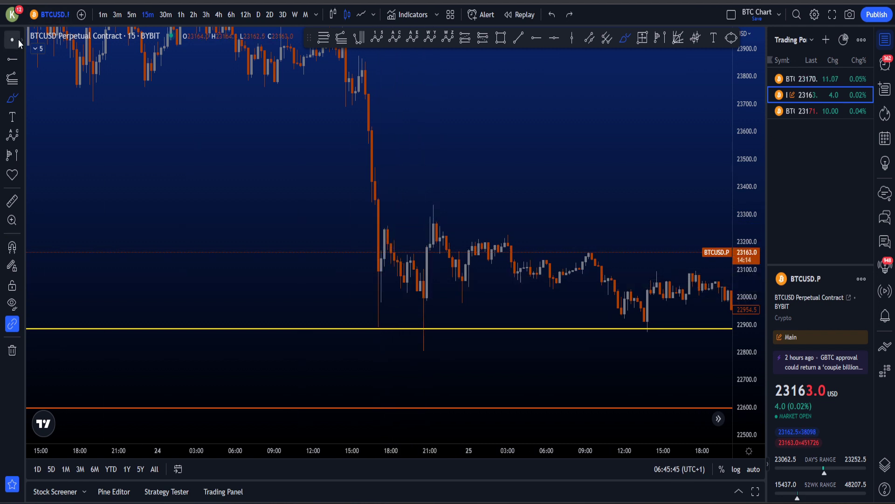
Step: Return to the Coinbase BTCUSD chart and ready the Brush at the wedge after the (Z) low
drag(646, 195, 634, 218)
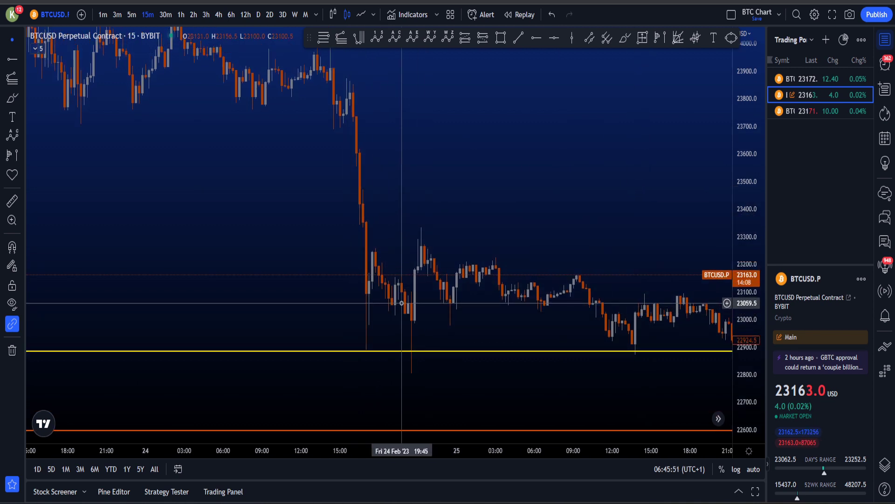
drag(515, 228, 409, 223)
click(809, 82)
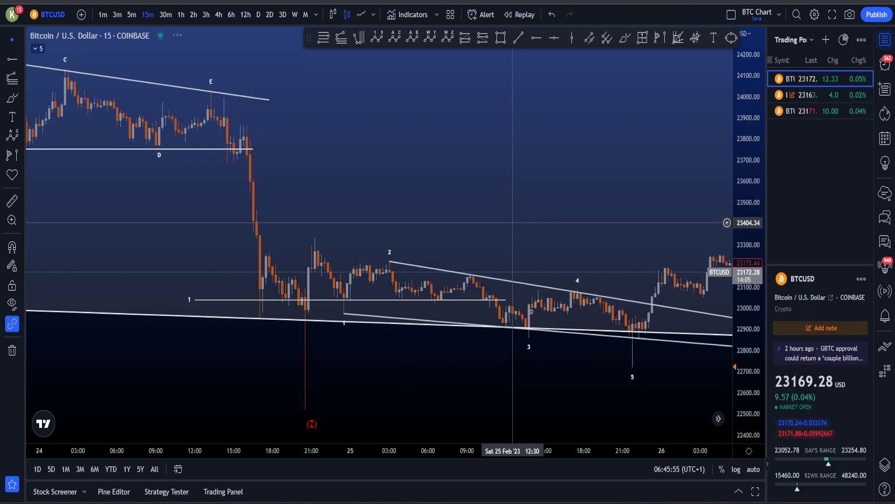
drag(463, 345, 429, 334)
scroll(550, 367, down, 1)
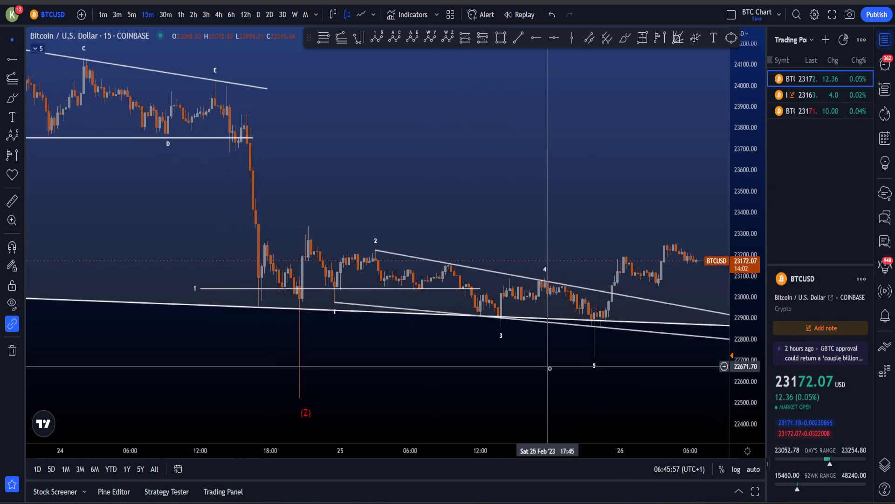
scroll(569, 377, down, 3)
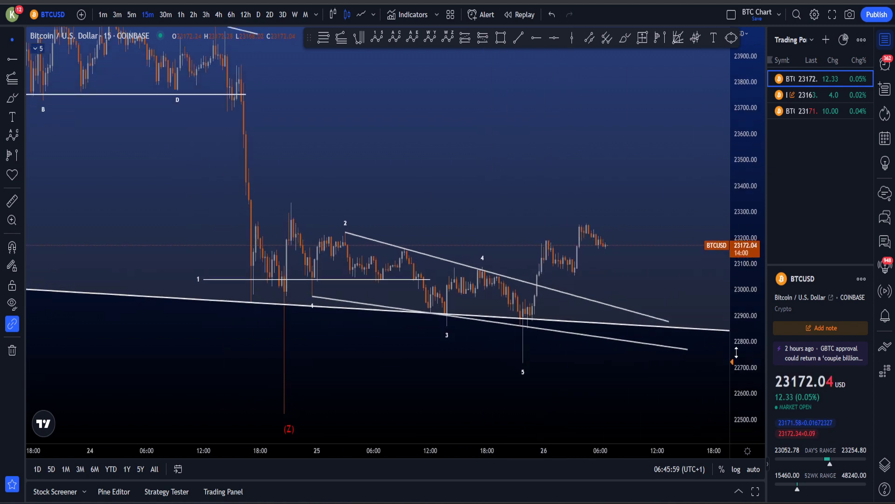
drag(616, 400, 601, 365)
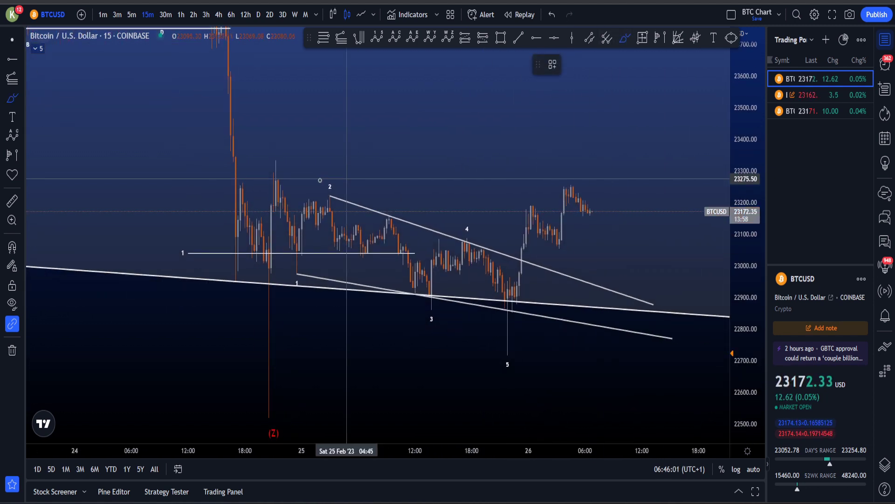
key(ctrl+z)
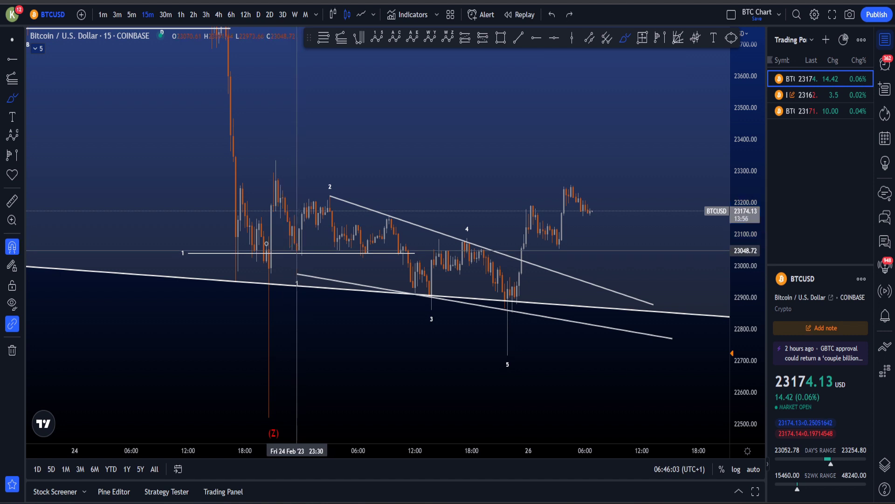
Step: Brush the wedge's subwaves from the high after (Z) to wave 5, retrace them as a simple five-wave path, and undo both
mouse_move(276, 181)
mouse_down()
mouse_move(295, 254)
mouse_move(329, 197)
mouse_up()
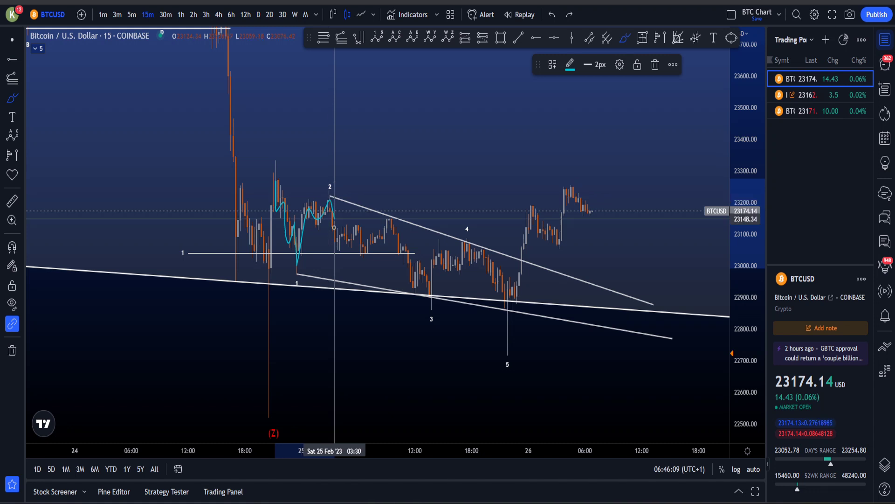
mouse_move(339, 254)
mouse_down()
mouse_move(381, 219)
mouse_move(411, 292)
mouse_up()
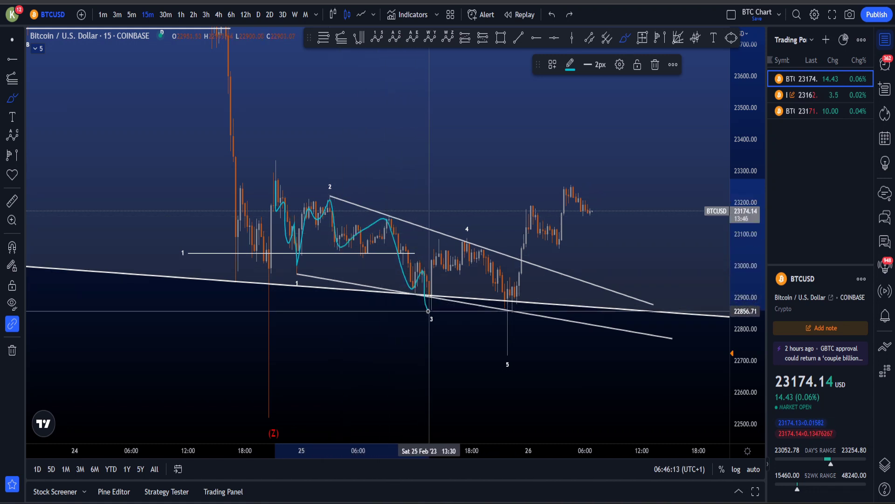
mouse_move(440, 241)
mouse_down()
mouse_move(467, 242)
mouse_move(489, 286)
mouse_move(500, 269)
mouse_up()
drag(505, 305, 506, 324)
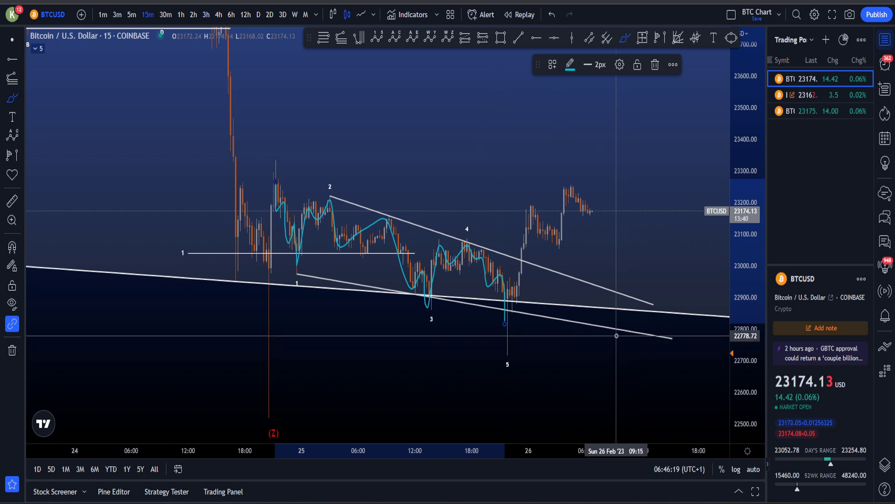
key(ctrl+z)
drag(276, 182, 448, 278)
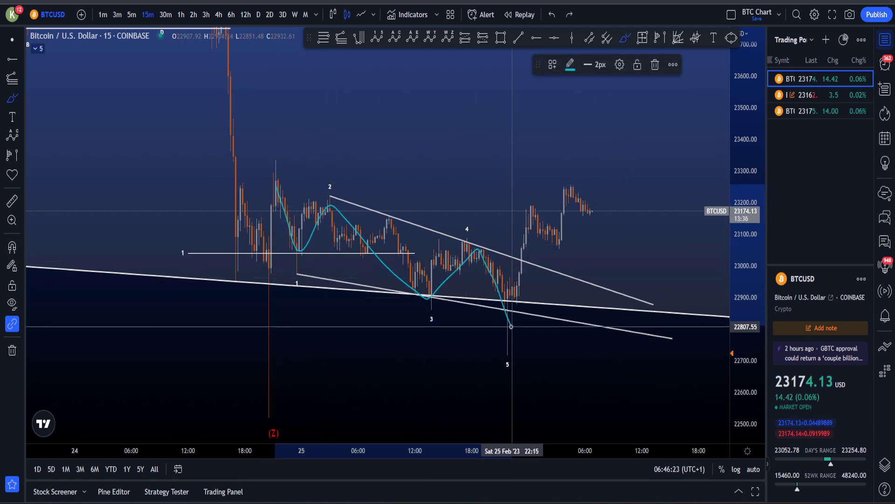
key(ctrl+z)
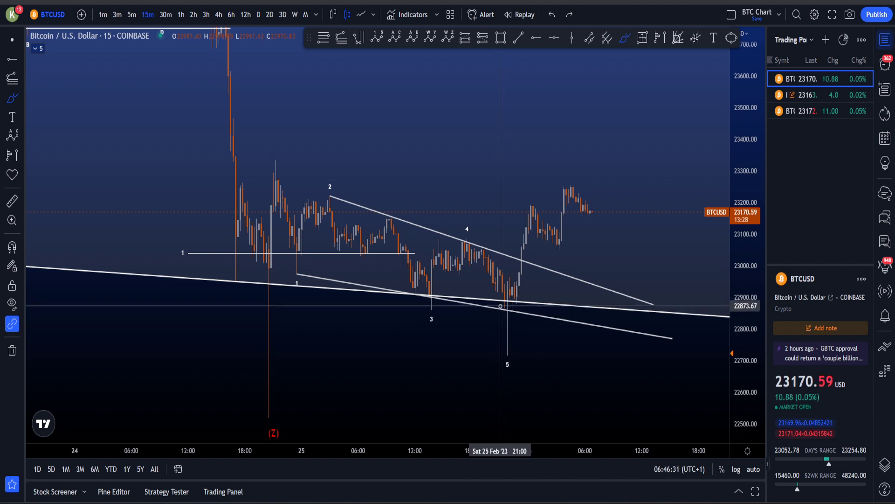
Step: Brush around the wave 5 low and trace the rally from it with a projected pullback, undoing every stroke
mouse_move(507, 313)
mouse_down()
mouse_move(549, 178)
mouse_move(604, 236)
mouse_move(541, 325)
mouse_move(510, 294)
mouse_up()
key(ctrl+z)
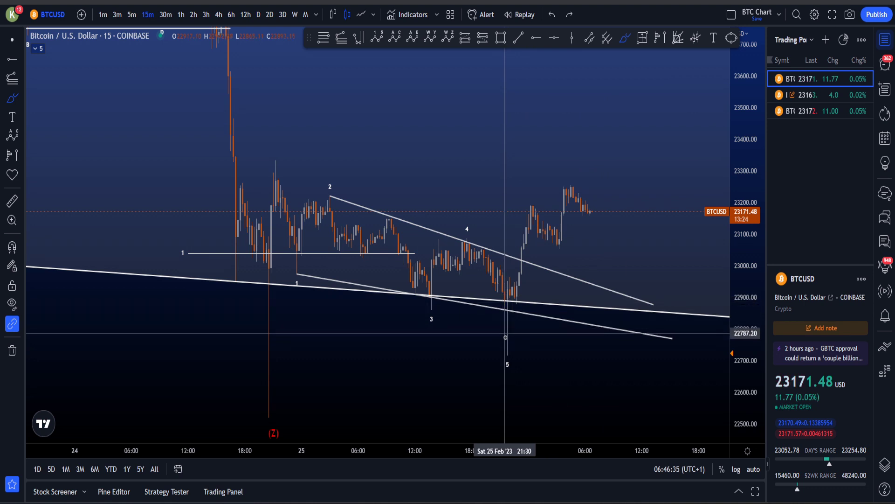
mouse_move(507, 337)
mouse_down()
mouse_move(531, 212)
mouse_move(564, 224)
mouse_move(573, 186)
mouse_move(657, 273)
mouse_up()
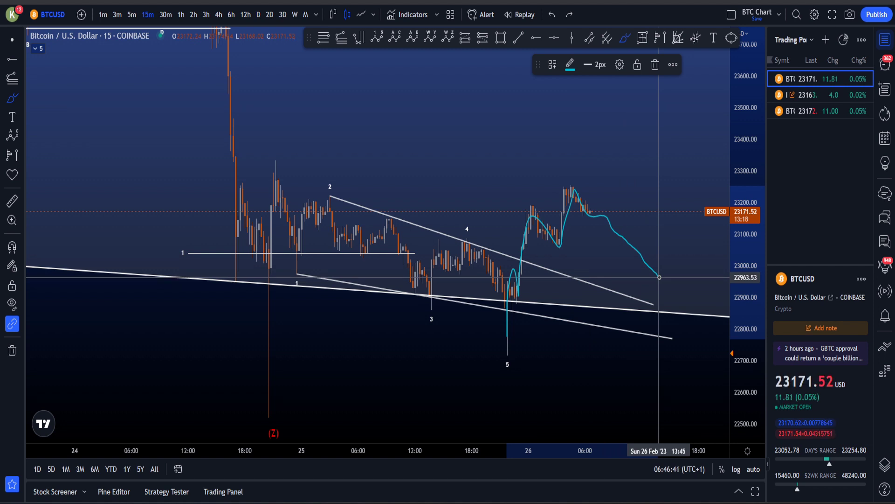
key(ctrl+z)
mouse_move(511, 313)
mouse_down()
mouse_move(575, 256)
mouse_move(502, 336)
mouse_up()
key(ctrl+z)
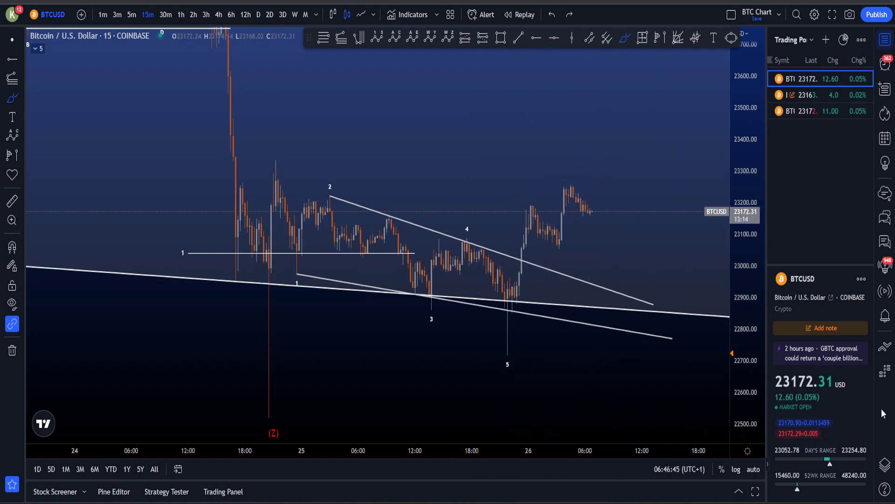
Step: Show the Targets group in the object tree and delete the large grey zone behind the wedge
click(885, 463)
click(851, 169)
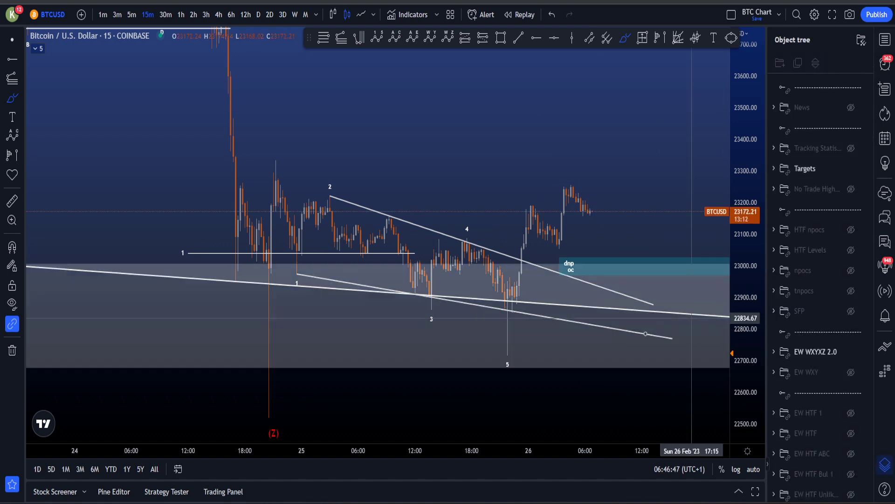
drag(602, 394, 494, 396)
click(491, 374)
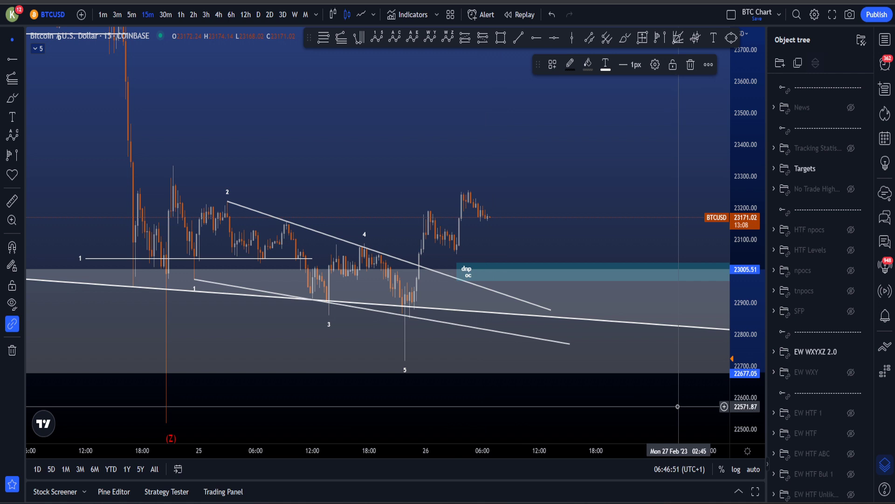
scroll(516, 266, down, 3)
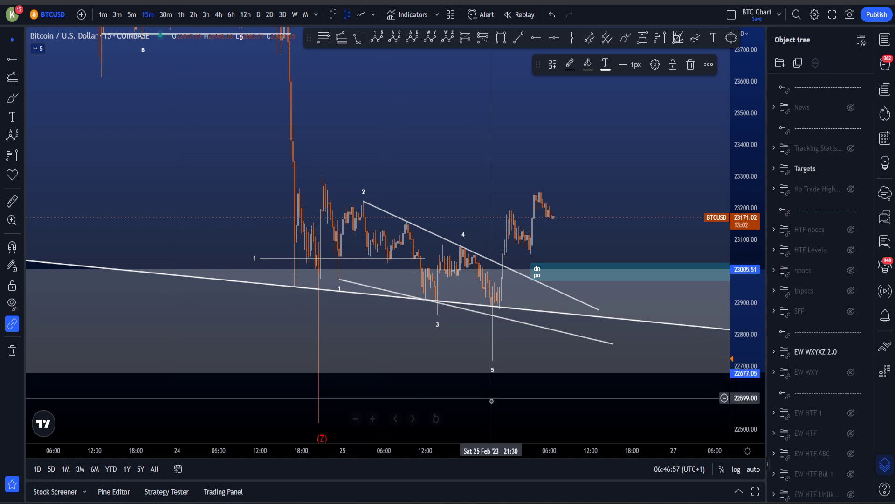
key(Delete)
Step: Apply a Fixed Range volume profile from 24 Feb 17:15 to the latest candles over the dnpoc zone, and delete the profile
drag(722, 392, 745, 350)
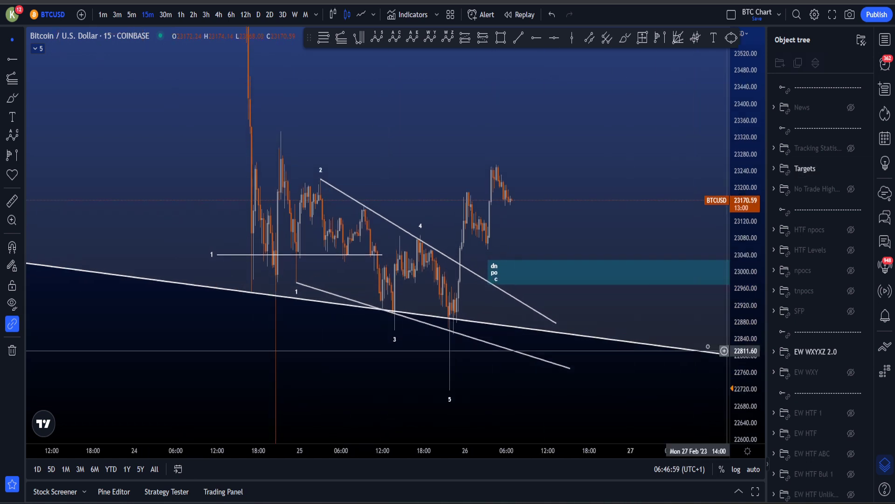
scroll(708, 347, right, 2)
click(495, 280)
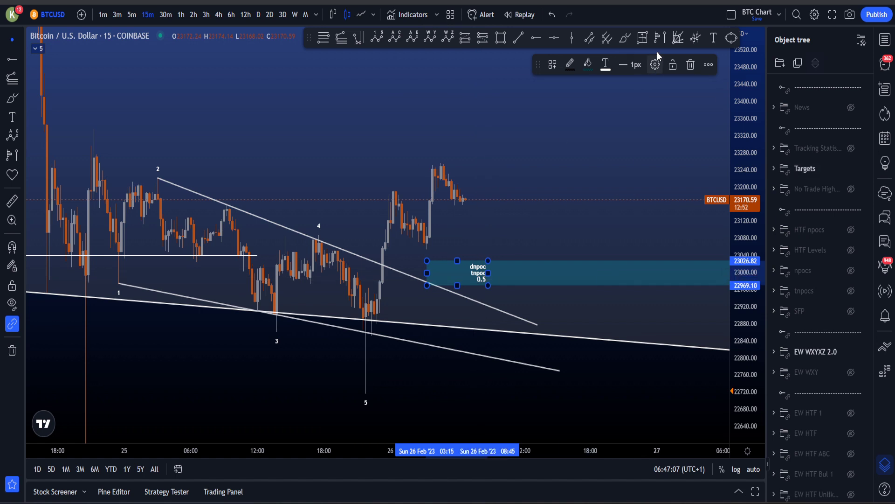
click(659, 37)
click(466, 244)
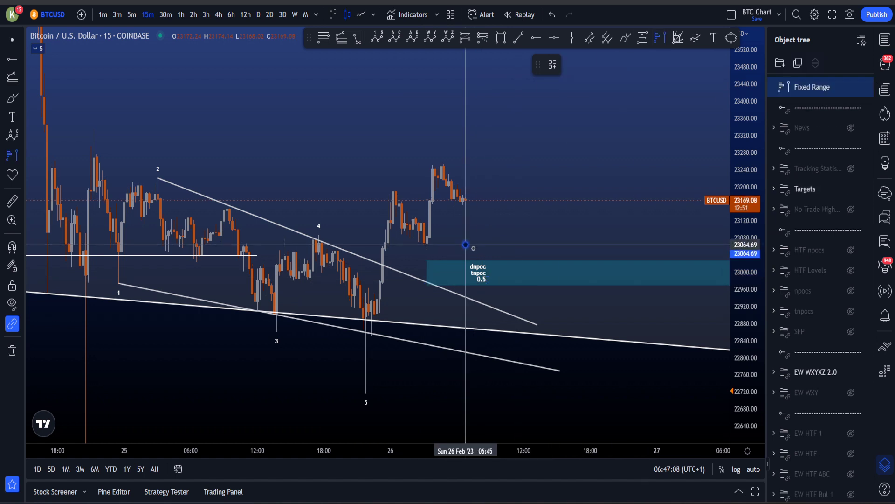
click(49, 248)
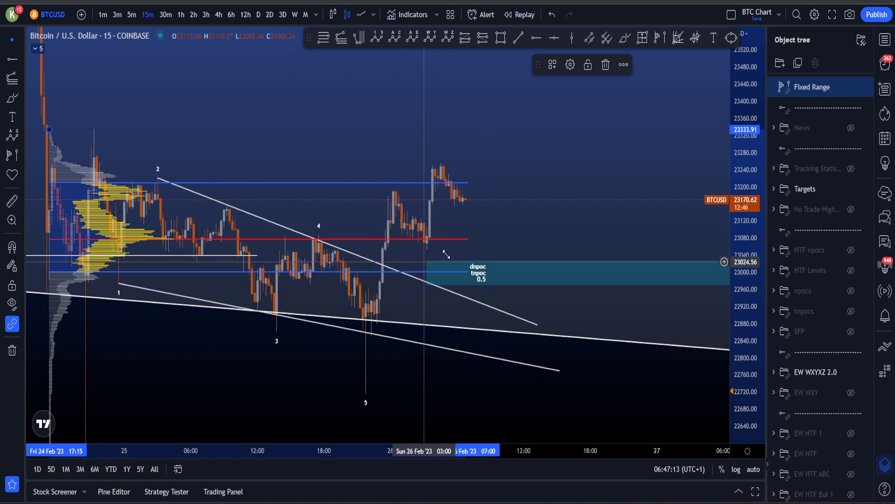
click(606, 65)
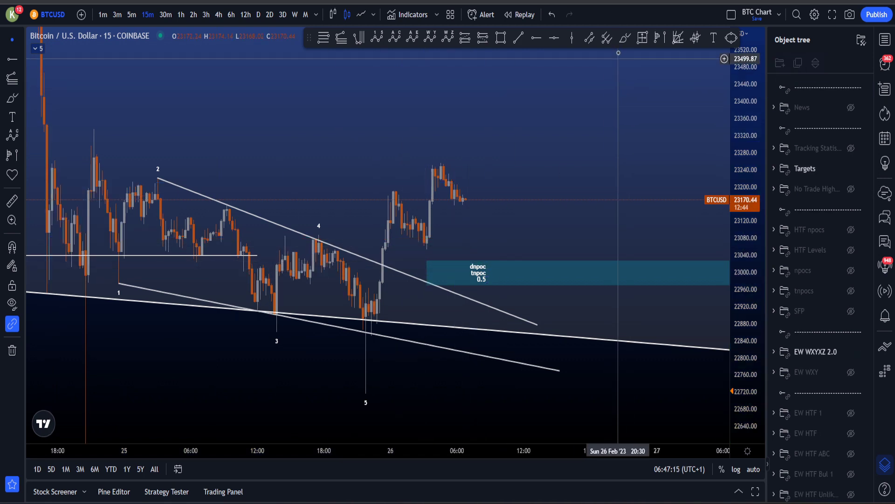
Step: Brush a rise from near the wave 5 low past the latest high and delete the stroke
mouse_move(352, 344)
mouse_down()
mouse_move(444, 169)
mouse_move(491, 278)
mouse_move(561, 138)
mouse_up()
click(654, 65)
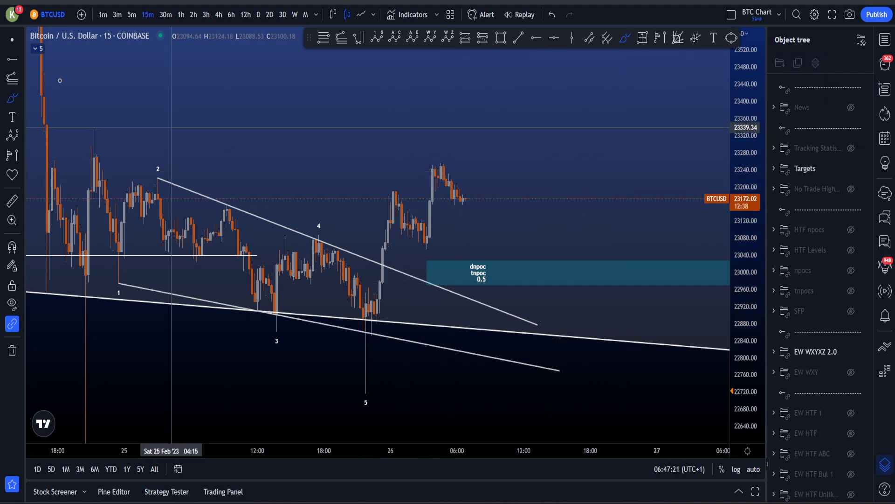
scroll(603, 310, down, 10)
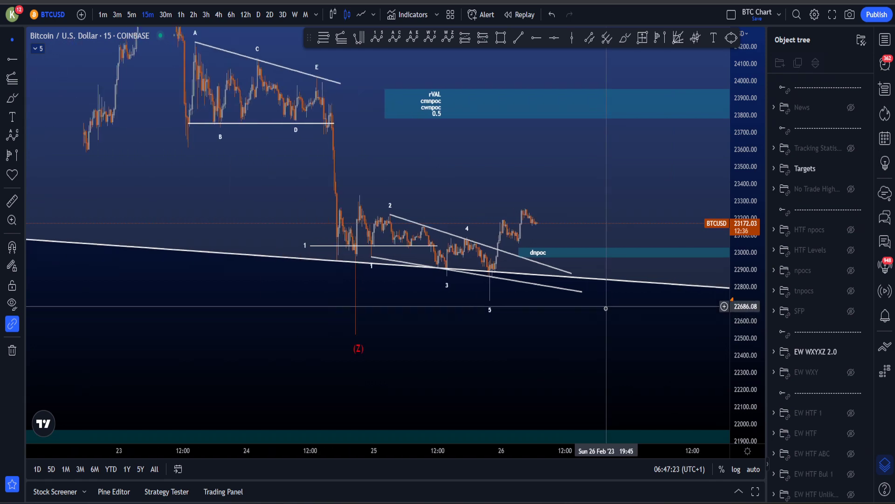
Step: Switch the chart to the 1h timeframe
click(181, 15)
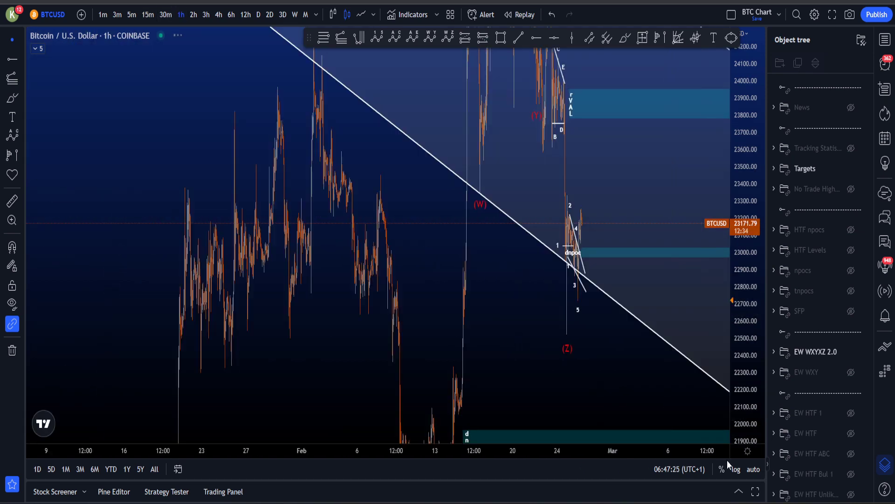
scroll(627, 315, down, 5)
scroll(627, 308, up, 3)
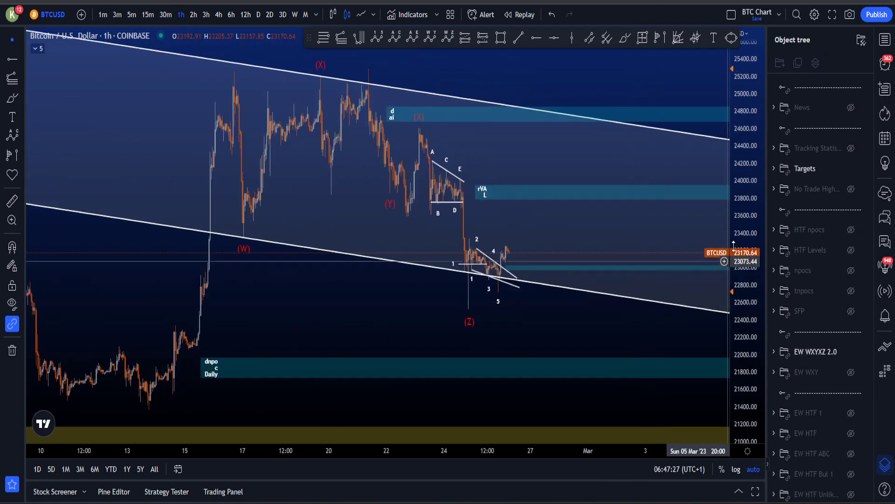
drag(625, 303, 637, 344)
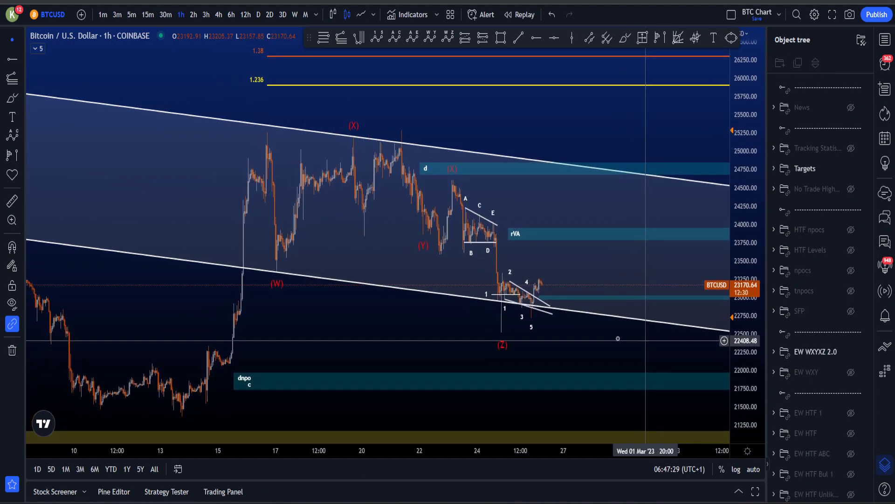
scroll(618, 336, down, 5)
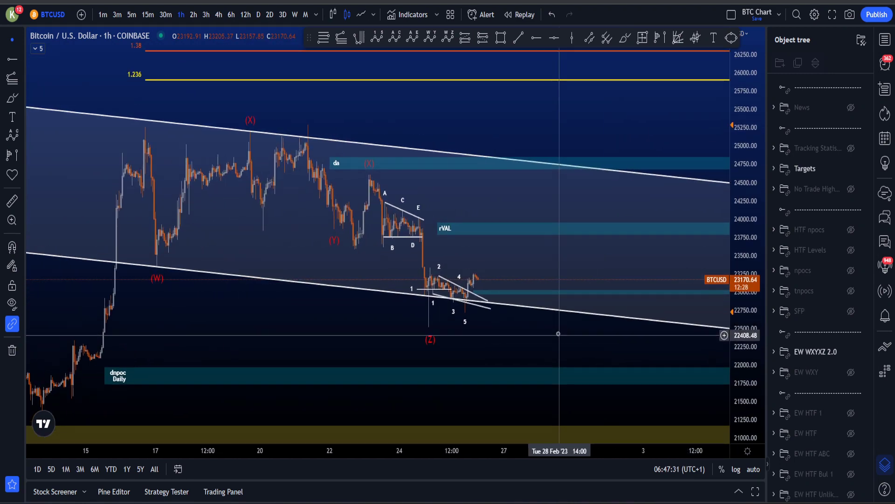
scroll(568, 310, down, 4)
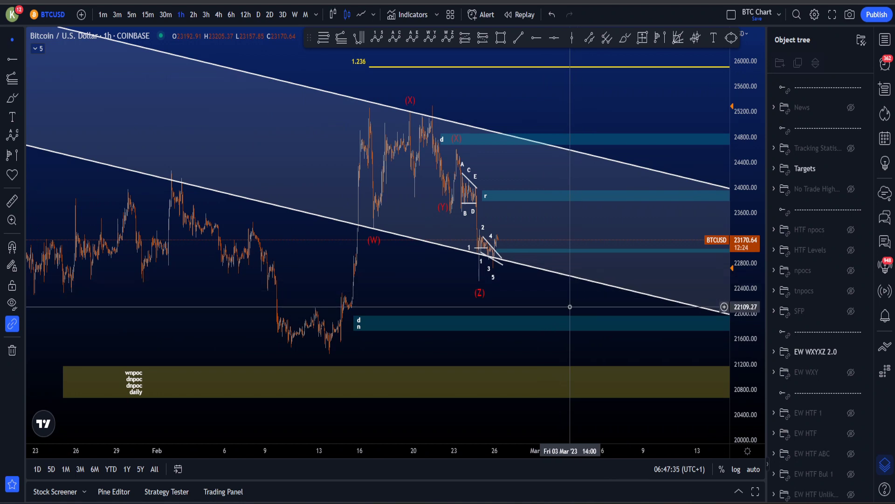
Step: Show the EW HTF ABC group in the object tree
click(626, 39)
scroll(98, 204, down, 2)
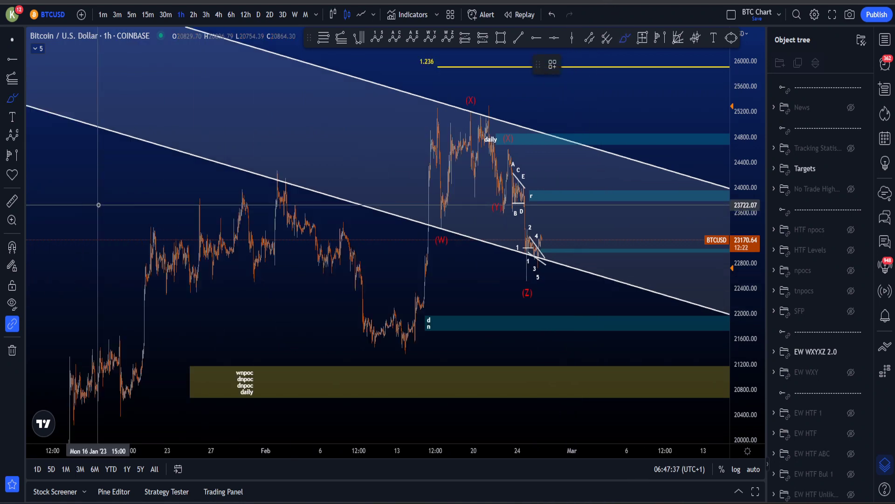
scroll(96, 214, up, 3)
scroll(104, 212, down, 1)
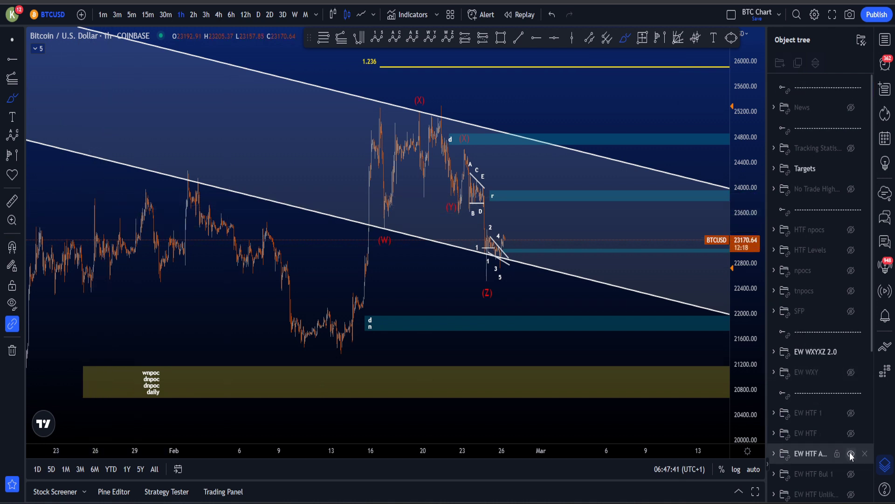
click(850, 453)
Step: Brush an ABC path from the green wave 3 label to about 20,300, circle the green wave 4 label, and undo the strokes
mouse_move(82, 188)
mouse_down()
mouse_move(343, 345)
mouse_move(536, 79)
mouse_up()
key(ctrl+z)
drag(564, 167, 674, 420)
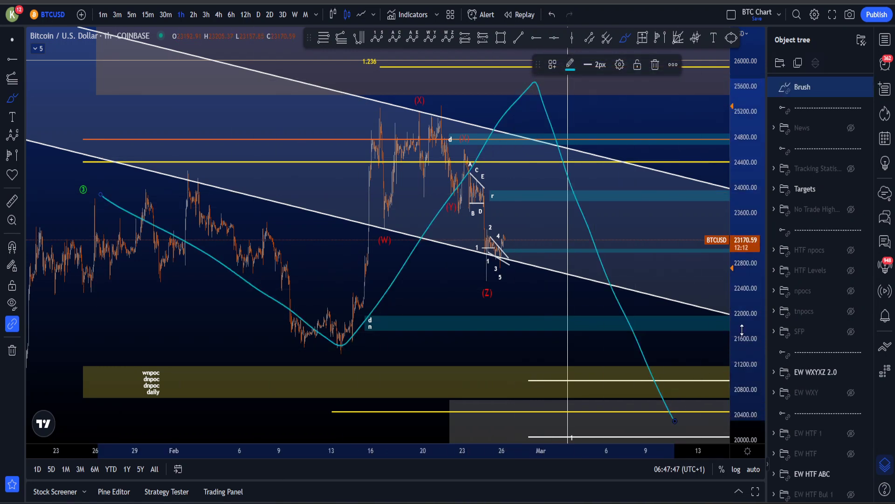
drag(742, 329, 741, 375)
mouse_move(667, 402)
mouse_down()
mouse_move(651, 405)
mouse_move(666, 402)
mouse_up()
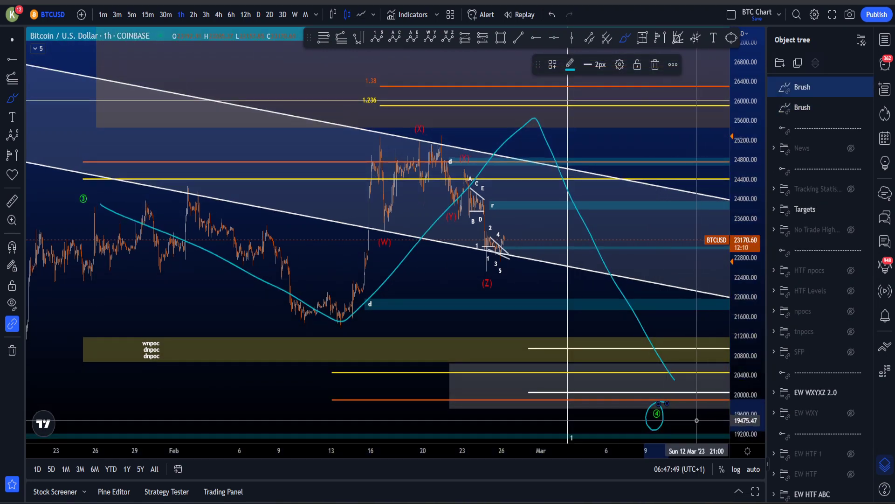
key(ctrl+z)
key(ctrl+z)
key(ctrl+z)
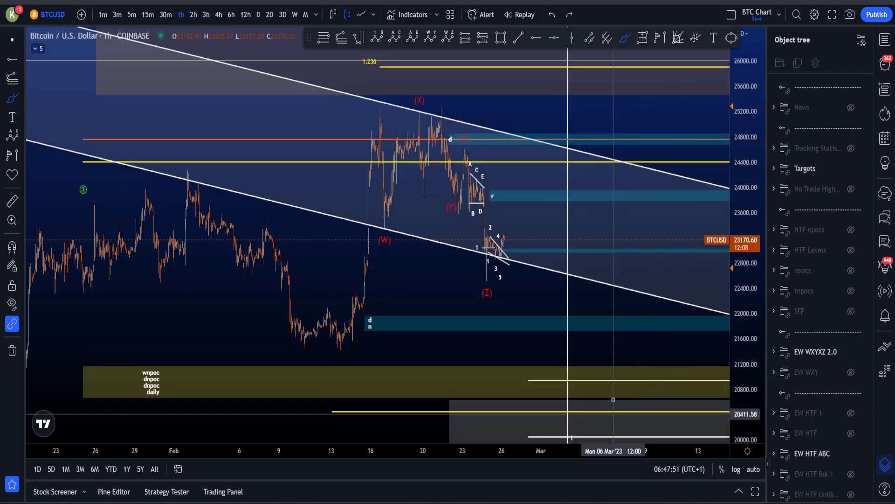
Step: Brush the projected moves around the green 3 and 4 labels and a rise from the mid-February low, undoing each stroke
drag(613, 410, 694, 65)
key(ctrl+z)
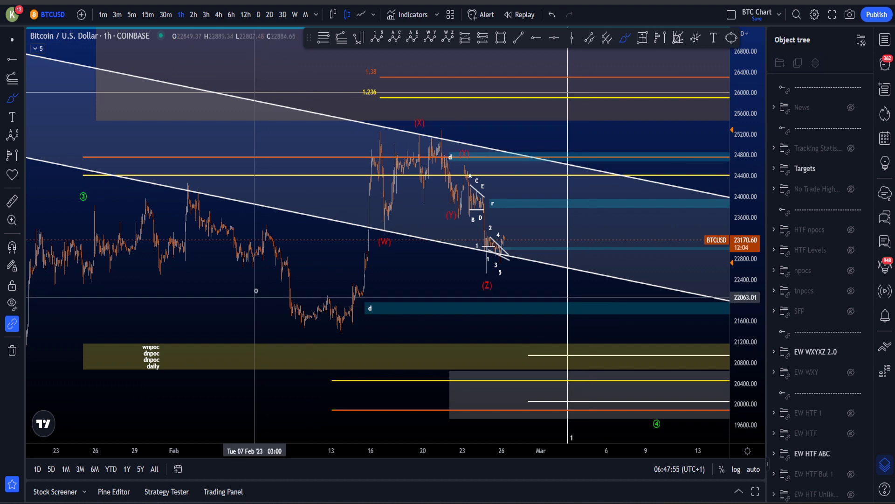
mouse_move(96, 206)
mouse_down()
mouse_move(564, 109)
mouse_move(661, 426)
mouse_up()
key(ctrl+z)
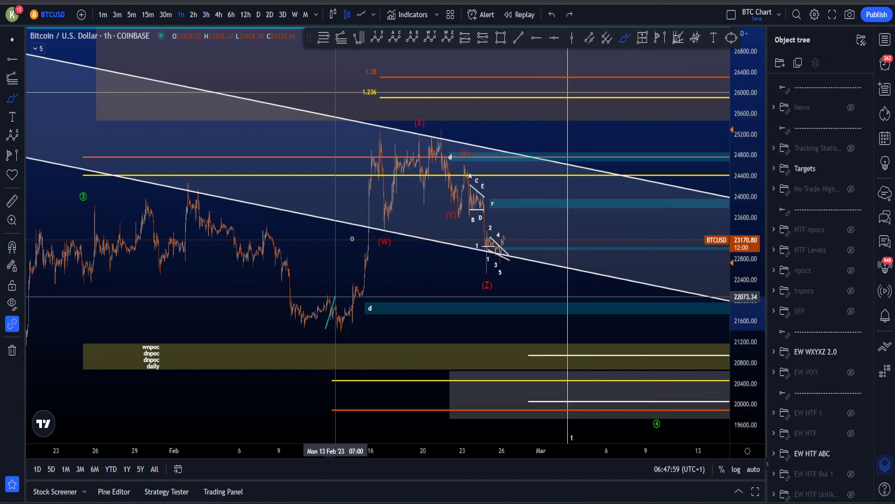
mouse_move(326, 329)
mouse_down()
mouse_move(488, 242)
mouse_move(592, 76)
mouse_up()
key(ctrl+z)
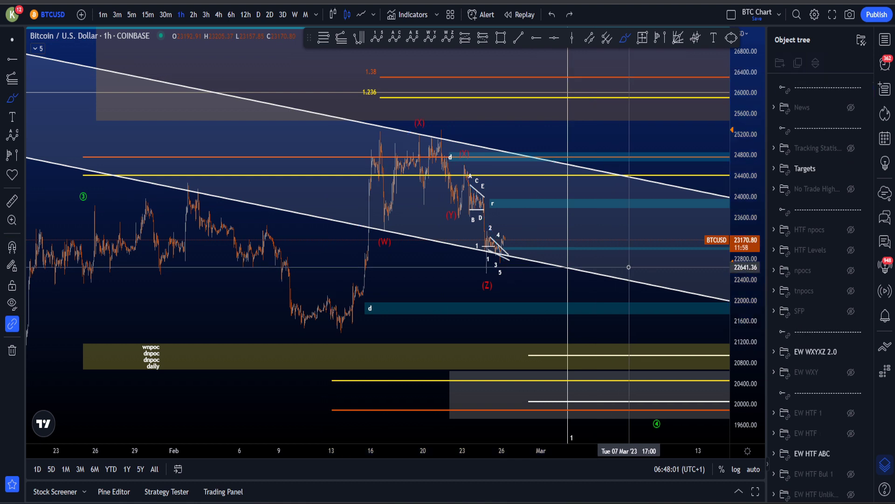
Step: Brush an oval around the mid-February rally and an arc over the correction down to (Z), undoing both strokes
mouse_move(341, 332)
mouse_down()
mouse_move(368, 280)
mouse_move(371, 135)
mouse_move(328, 289)
mouse_move(344, 325)
mouse_up()
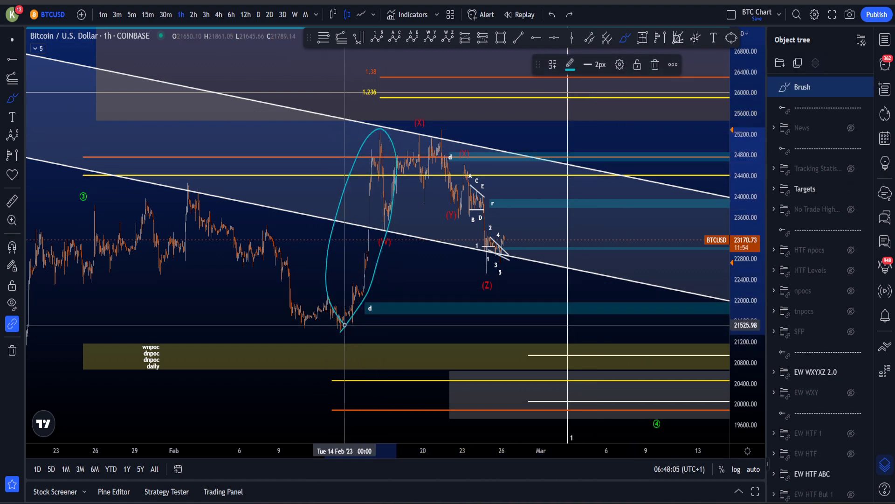
key(ctrl+z)
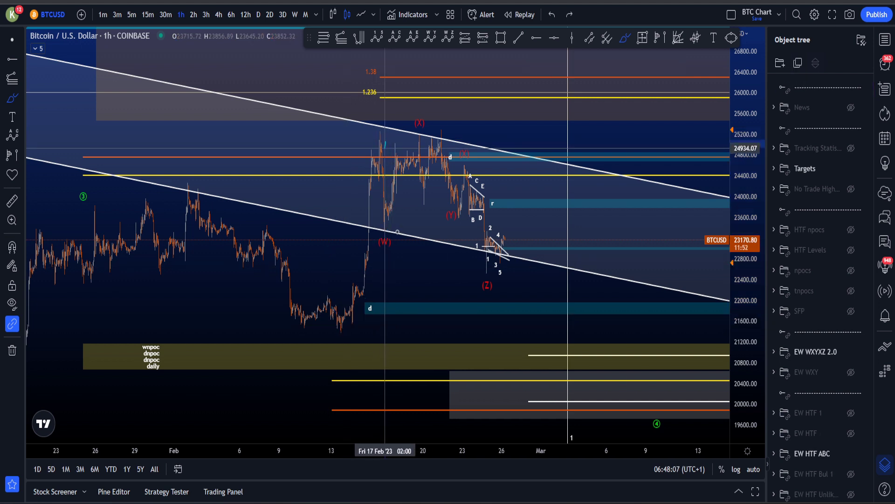
mouse_move(385, 148)
mouse_down()
mouse_move(474, 201)
mouse_move(530, 283)
mouse_move(373, 127)
mouse_up()
key(ctrl+z)
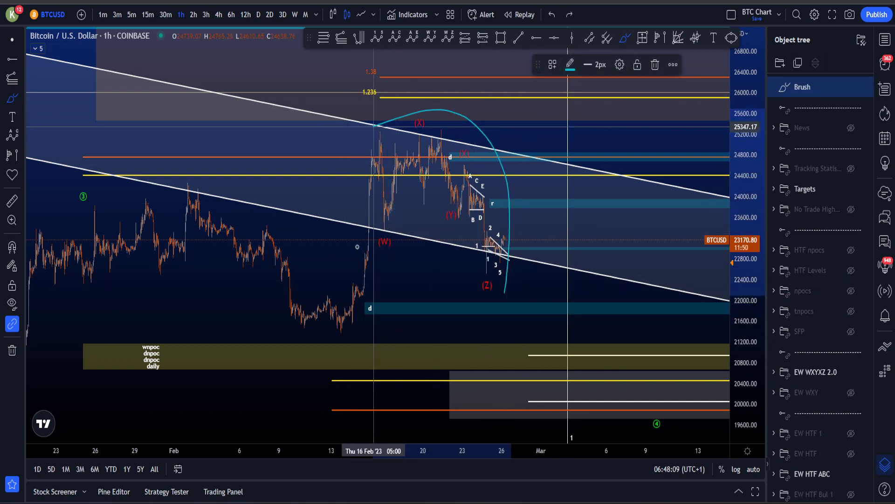
Step: Brush a projected rally from the wedge to the 1.38 level and a three-leg path from the mid-February low to about 26,000, removing the strokes
mouse_move(357, 246)
mouse_down()
mouse_move(506, 241)
mouse_move(562, 107)
mouse_up()
key(ctrl+z)
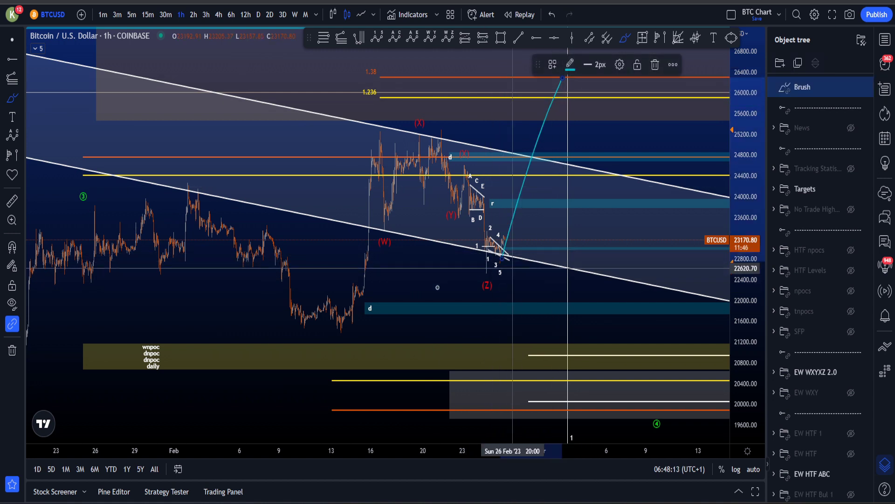
key(ctrl+z)
mouse_move(342, 321)
mouse_down()
mouse_move(401, 149)
mouse_move(508, 261)
mouse_move(592, 89)
mouse_up()
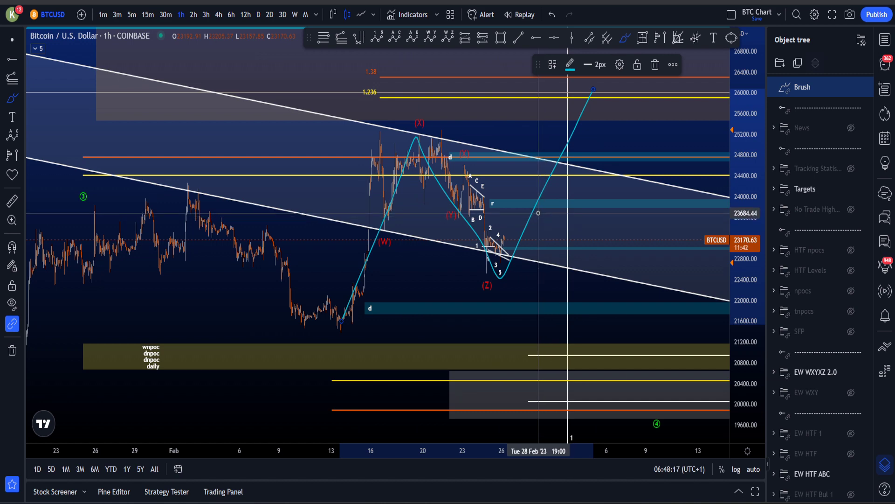
key(Delete)
Step: Brush a projected decline from the wedge's tip to about 21,500 and undo the stroke
scroll(560, 201, up, 4)
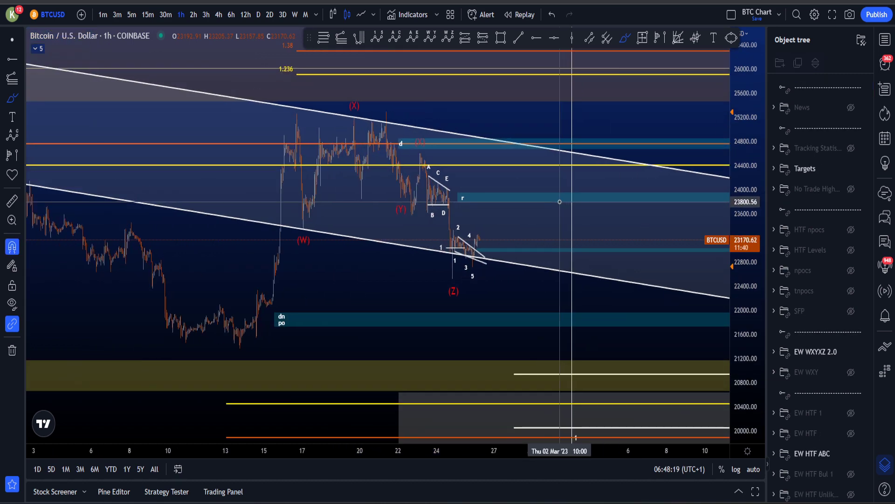
scroll(558, 204, up, 2)
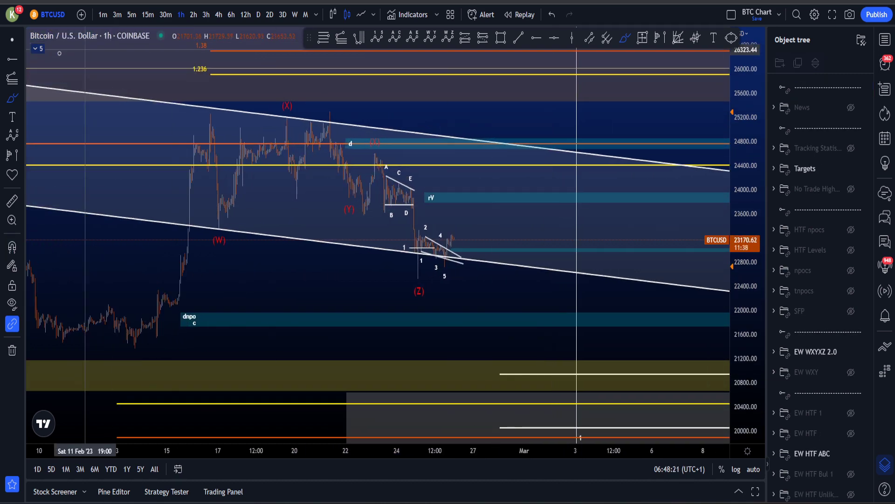
click(6, 44)
drag(485, 283, 501, 329)
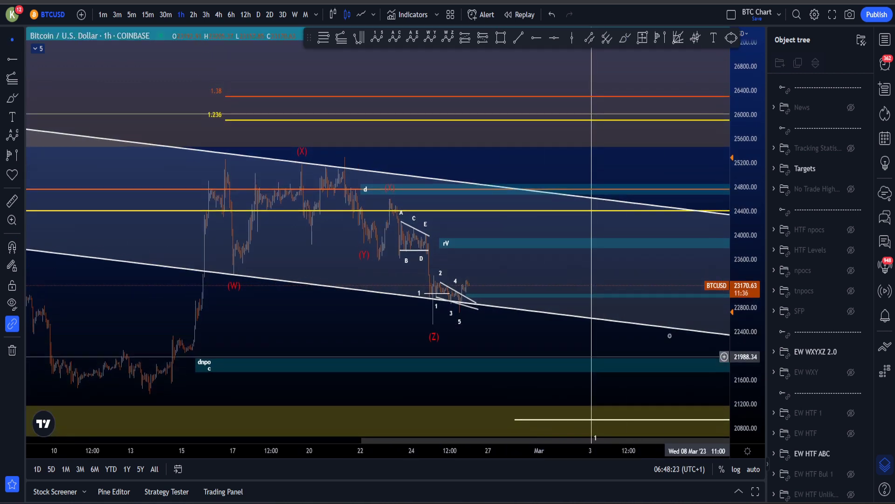
drag(633, 328, 606, 265)
click(625, 38)
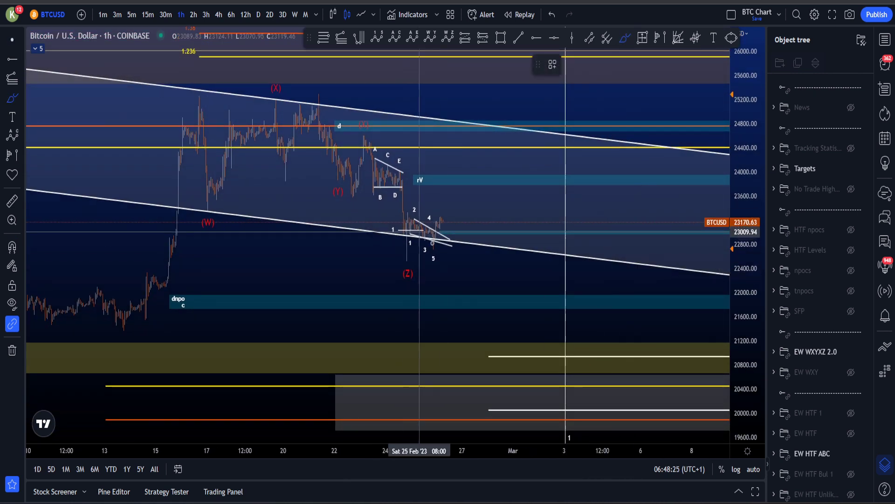
drag(450, 233, 494, 323)
key(ctrl+z)
scroll(517, 317, down, 2)
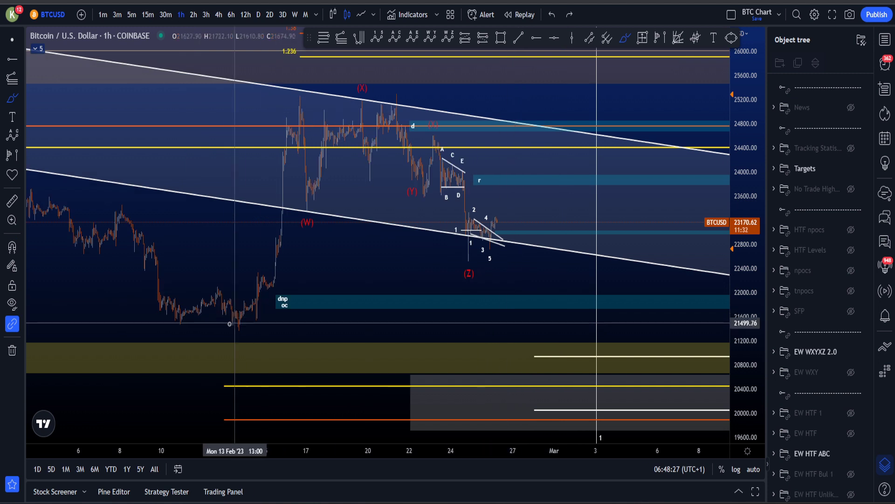
Step: Mark the 13 Feb low at about 21,400 with the Brush and trace the move from it towards the wedge, undoing both strokes
drag(244, 328, 231, 328)
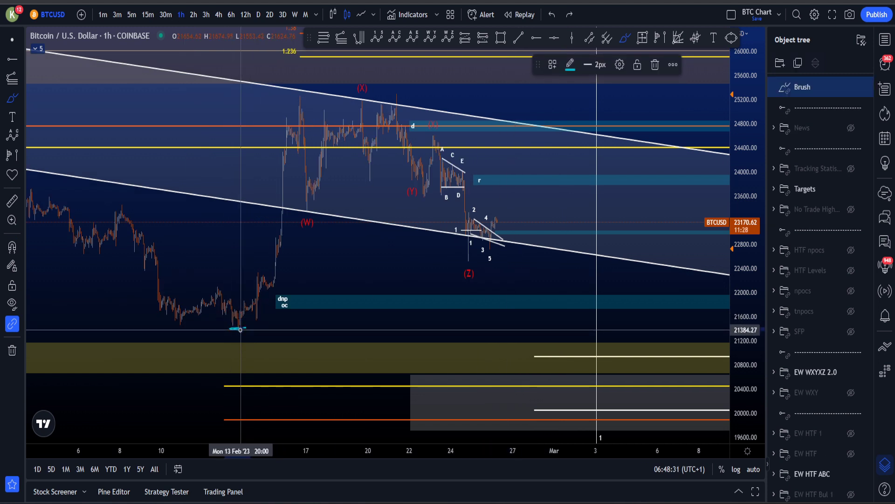
key(ctrl+z)
mouse_move(243, 328)
mouse_down()
mouse_move(272, 200)
mouse_move(466, 115)
mouse_move(504, 186)
mouse_move(485, 247)
mouse_move(468, 224)
mouse_up()
key(ctrl+z)
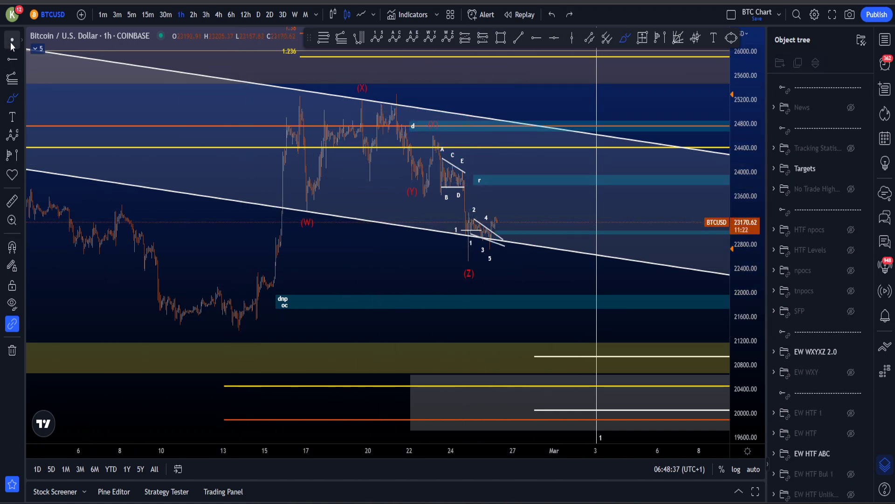
Step: Brush the first rise and pullback from the wave 5 low with a rally to the yellow line near 24,400, and undo the stroke
drag(544, 275, 542, 330)
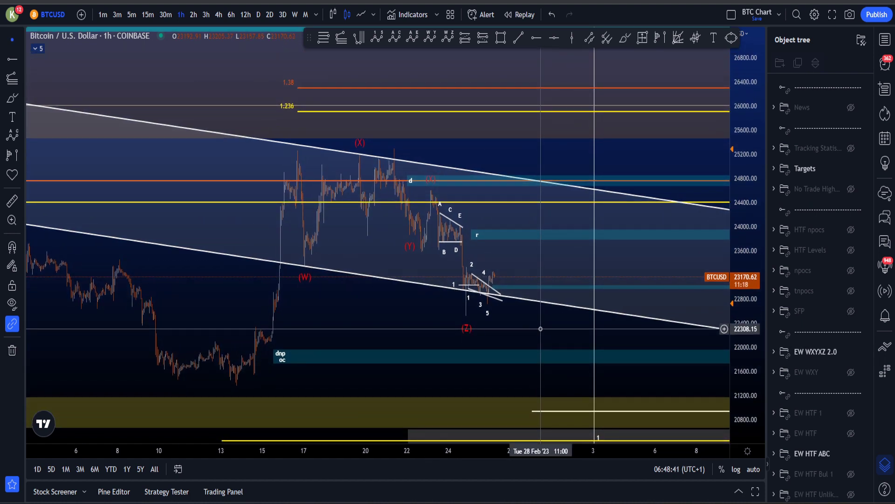
drag(533, 327, 506, 329)
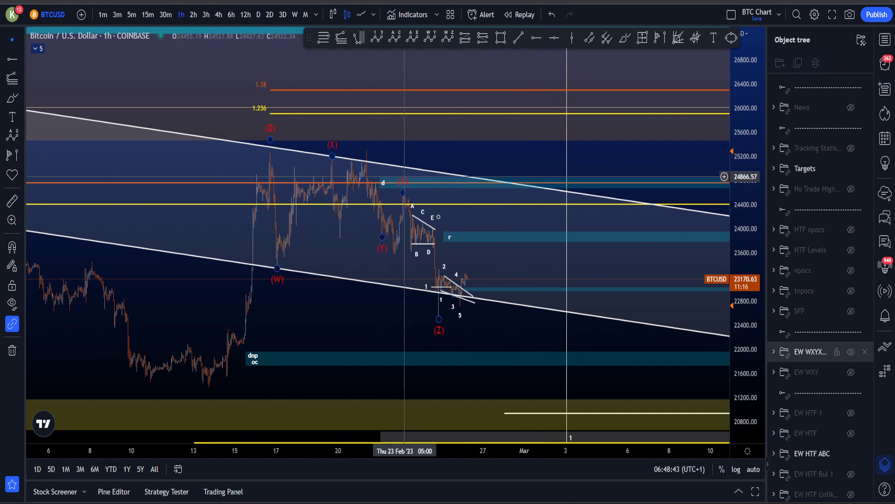
drag(762, 367, 758, 345)
drag(534, 334, 525, 344)
scroll(527, 344, up, 2)
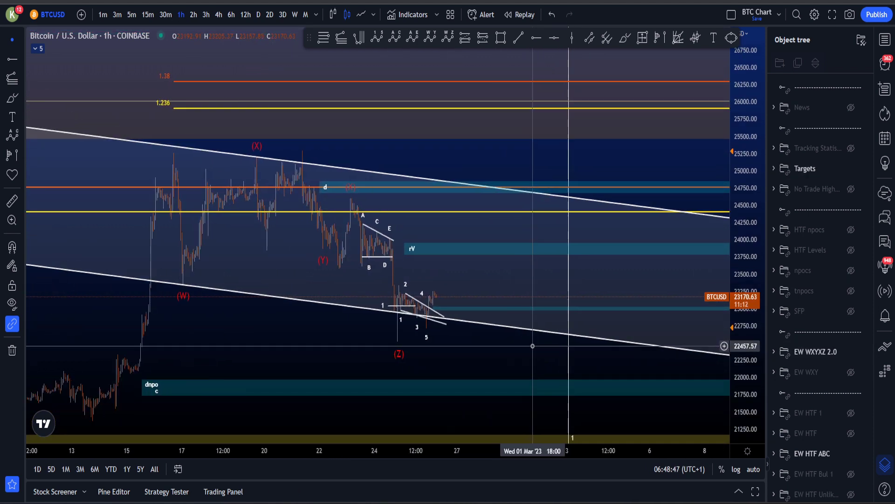
scroll(529, 350, up, 1)
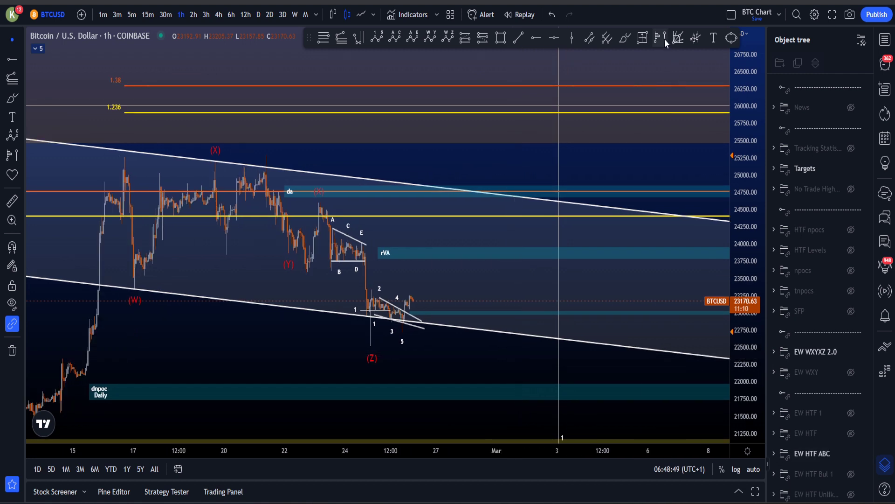
drag(402, 322, 457, 216)
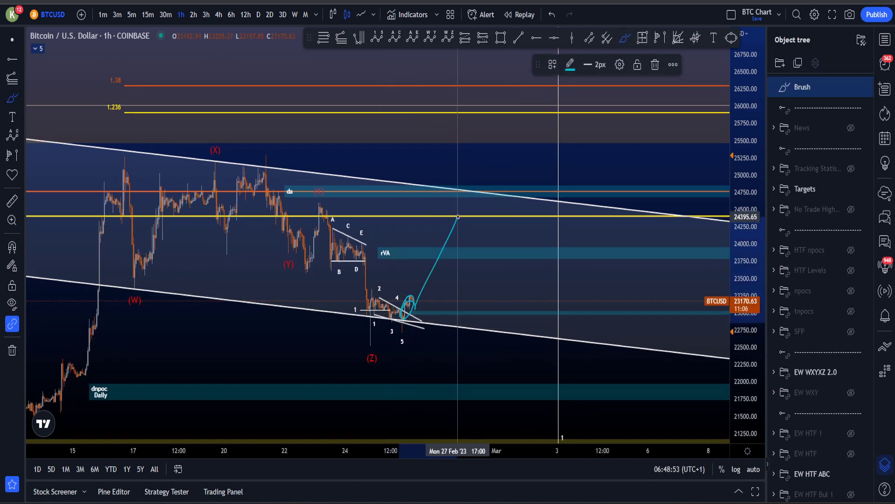
key(ctrl+z)
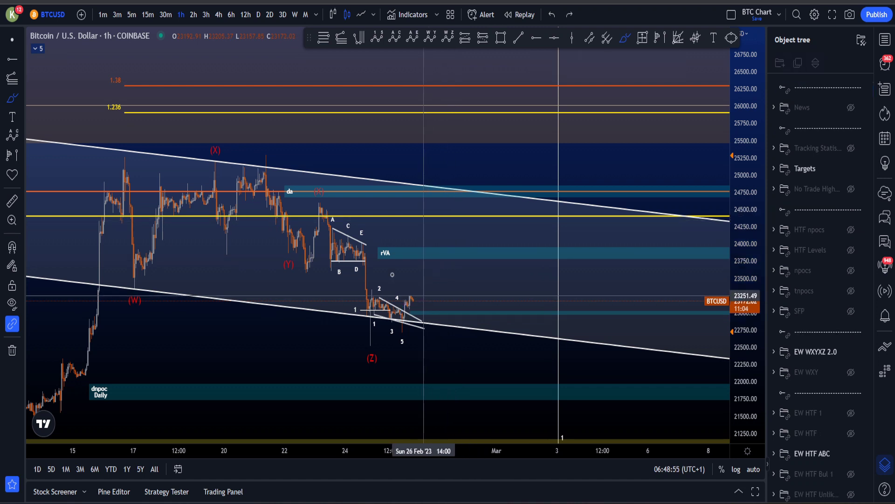
Step: Brush along the February highs and draw an arc over the 1.236 level falling to about 22,520, undoing both strokes
drag(278, 152, 184, 146)
key(ctrl+z)
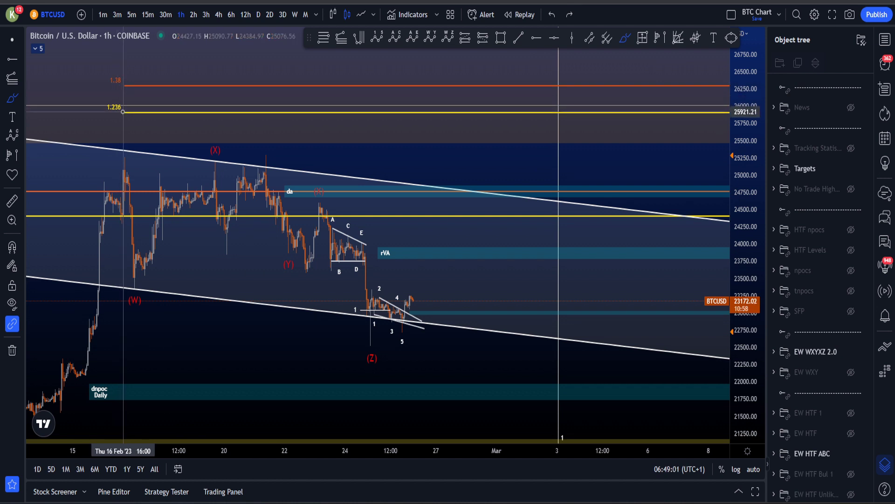
mouse_move(405, 121)
mouse_down()
mouse_move(454, 110)
mouse_move(535, 345)
mouse_up()
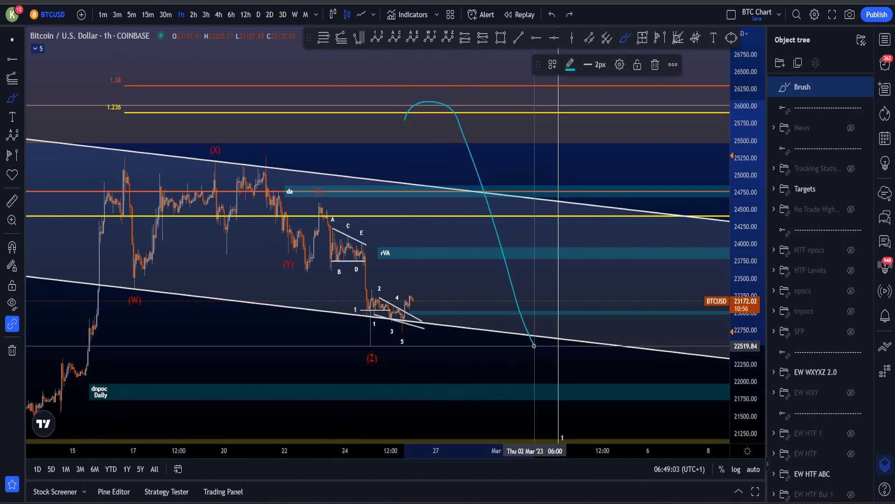
key(ctrl+z)
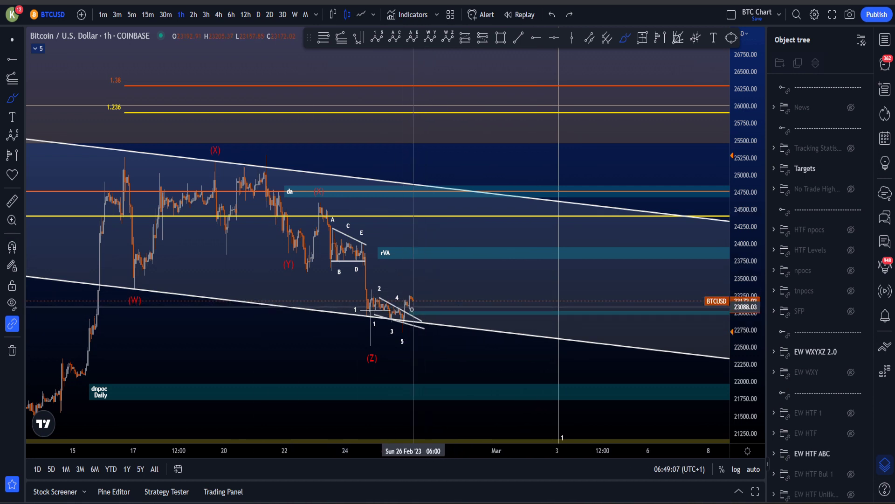
Step: Brush the February waves down to (W), up to (X) and down to (Y), then two projected rallies to about 26,200, undoing each stroke
mouse_move(106, 196)
mouse_down()
mouse_move(201, 180)
mouse_move(328, 212)
mouse_up()
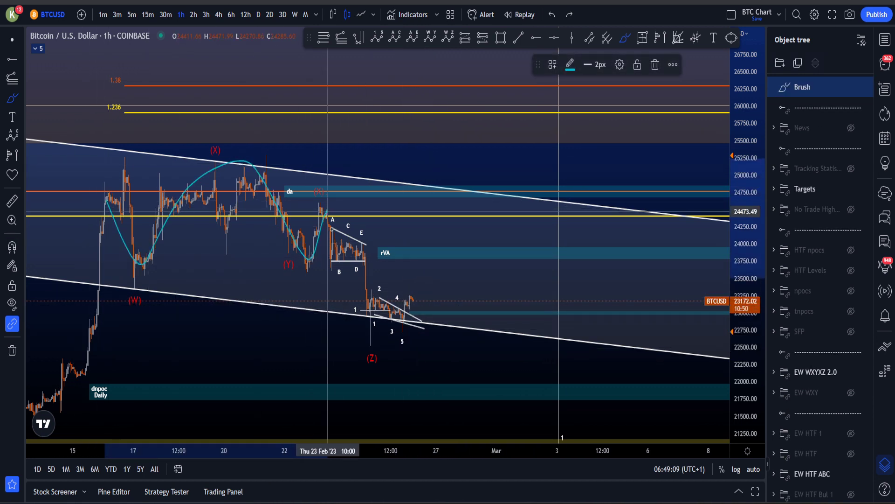
key(ctrl+z)
mouse_move(379, 330)
mouse_down()
mouse_move(410, 303)
mouse_move(485, 278)
mouse_move(560, 91)
mouse_up()
key(ctrl+z)
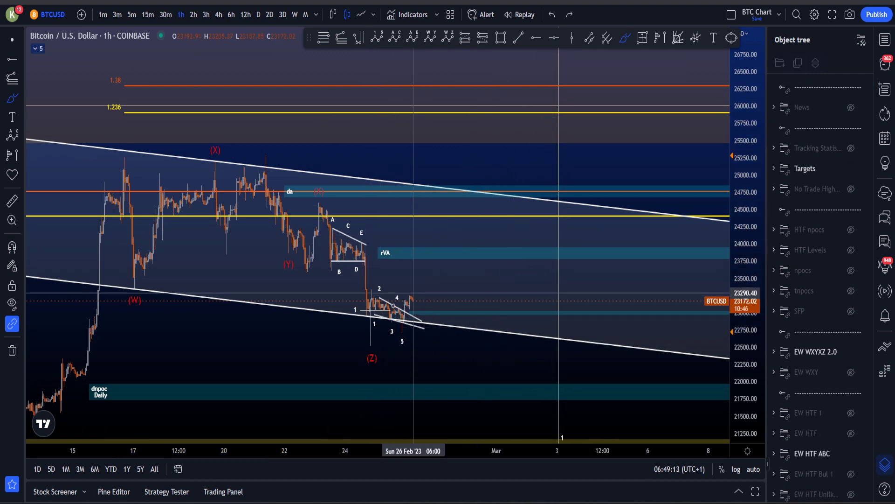
mouse_move(392, 301)
mouse_down()
mouse_move(509, 244)
mouse_move(539, 96)
mouse_up()
key(ctrl+z)
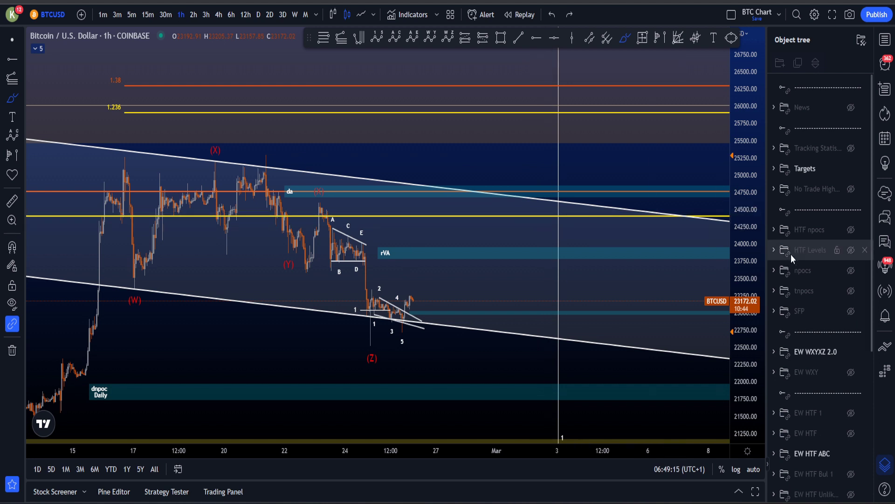
Step: Hide the EW WXYXZ 2.0 drawing group and show the EW WXY group
click(851, 352)
click(851, 371)
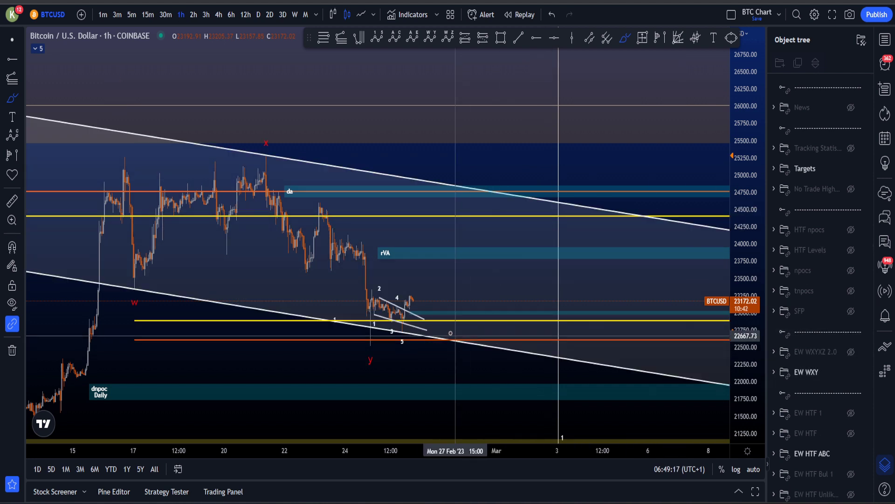
Step: Brush the W-X-Y decline twice from the 16 Feb highs to the orange level near 22,600, undoing both strokes
scroll(285, 309, down, 1)
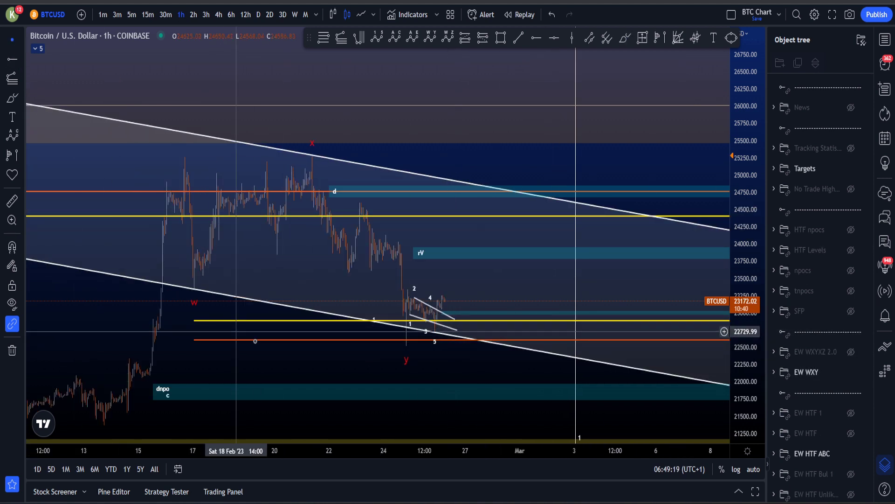
drag(296, 354, 414, 336)
scroll(410, 342, up, 3)
drag(659, 348, 612, 355)
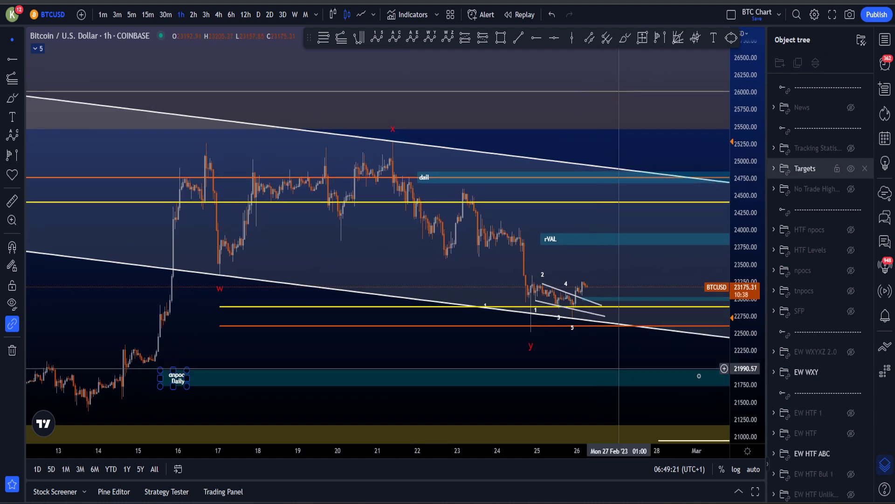
drag(745, 399, 725, 374)
drag(633, 373, 580, 378)
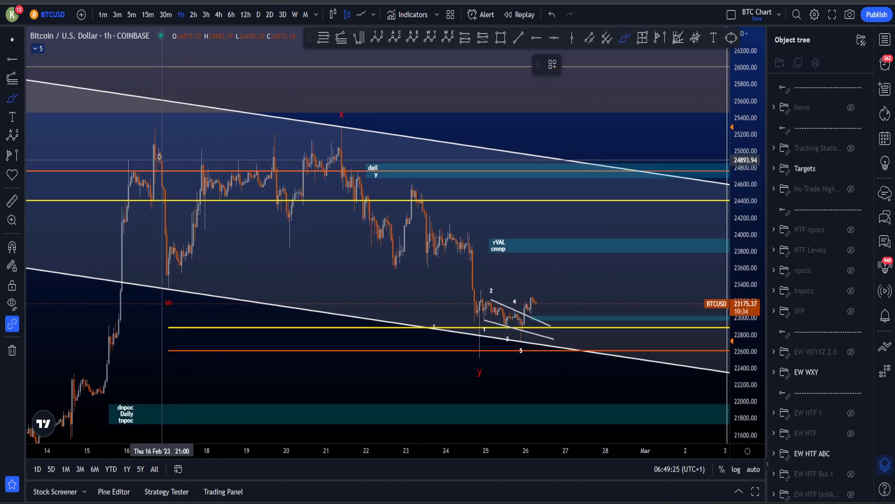
mouse_move(159, 156)
mouse_down()
mouse_move(170, 279)
mouse_move(310, 242)
mouse_move(427, 176)
mouse_move(502, 347)
mouse_up()
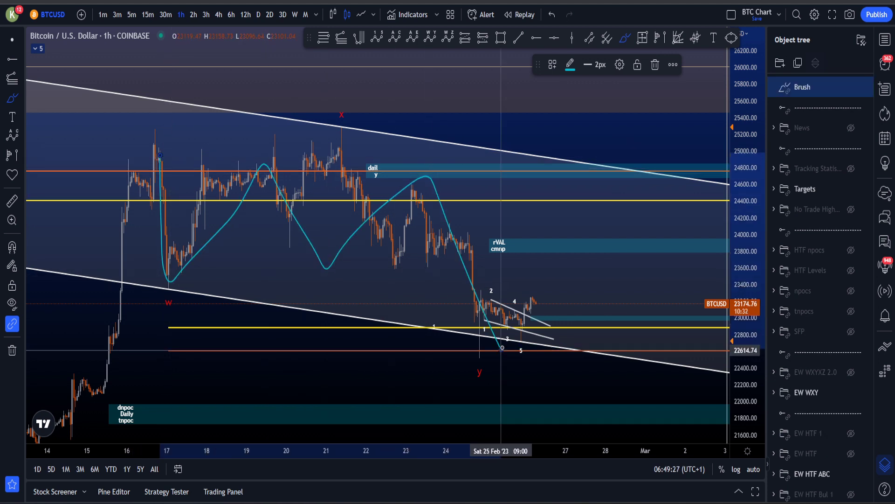
key(ctrl+z)
mouse_move(147, 177)
mouse_down()
mouse_move(345, 146)
mouse_move(504, 350)
mouse_up()
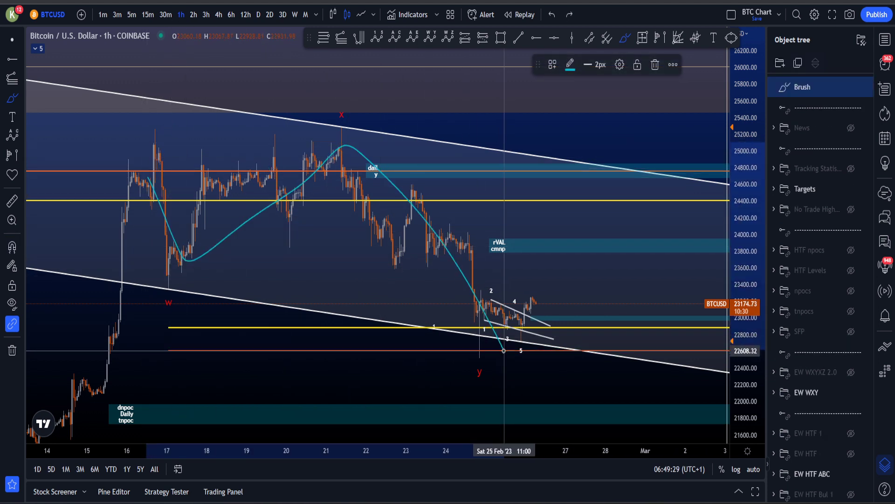
key(ctrl+z)
Step: Brush an outline around the white 1 level and yellow line near 22,890, mark the drop towards wave 5, and undo the strokes
scroll(581, 412, up, 4)
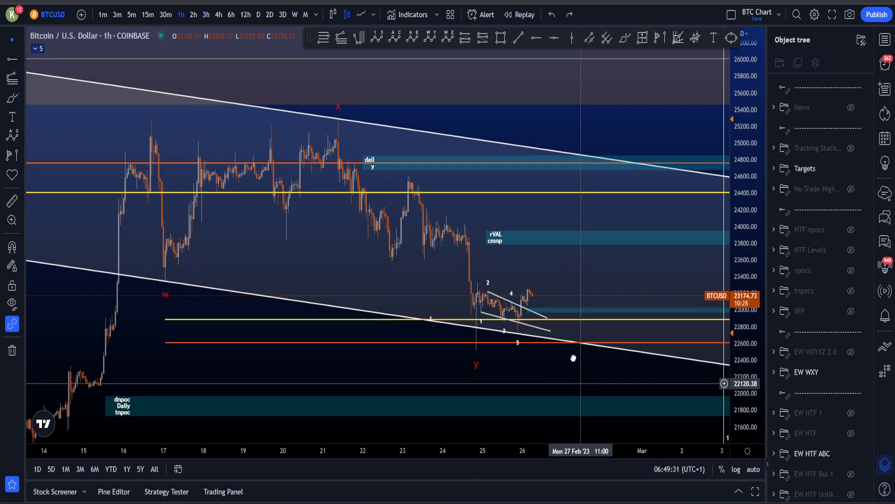
drag(522, 366, 512, 390)
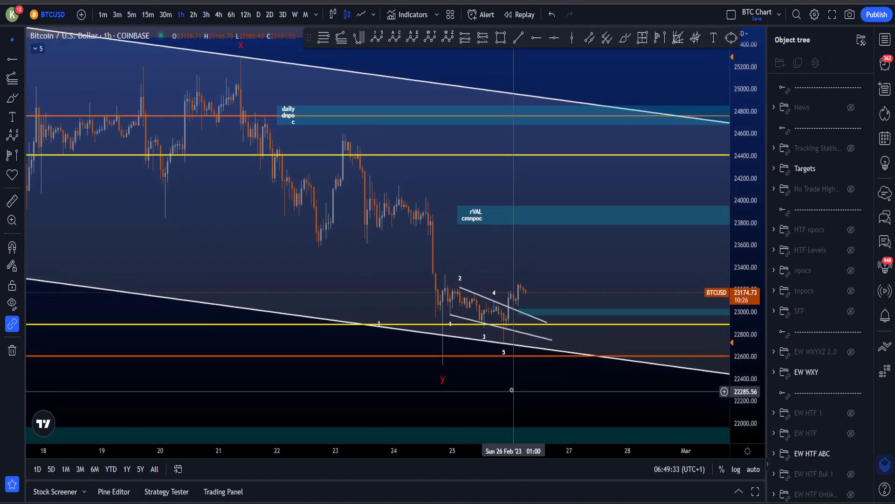
drag(746, 421, 746, 302)
drag(658, 325, 700, 236)
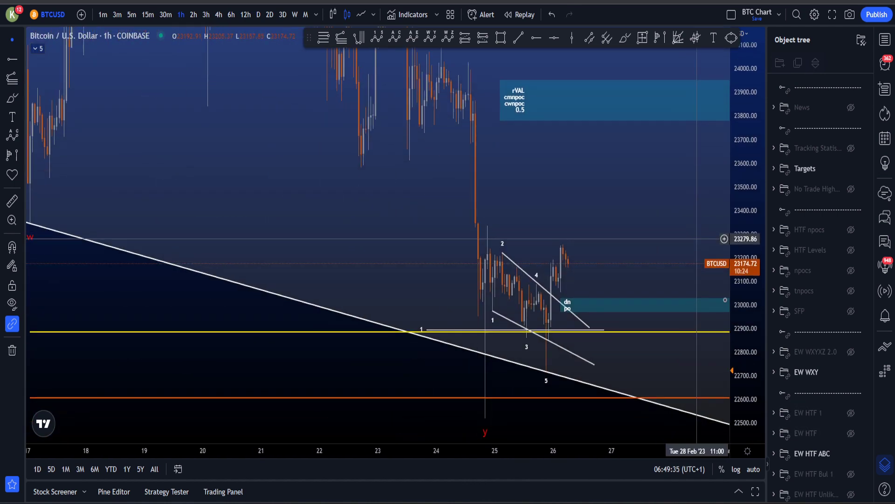
drag(741, 371, 738, 237)
drag(437, 398, 428, 297)
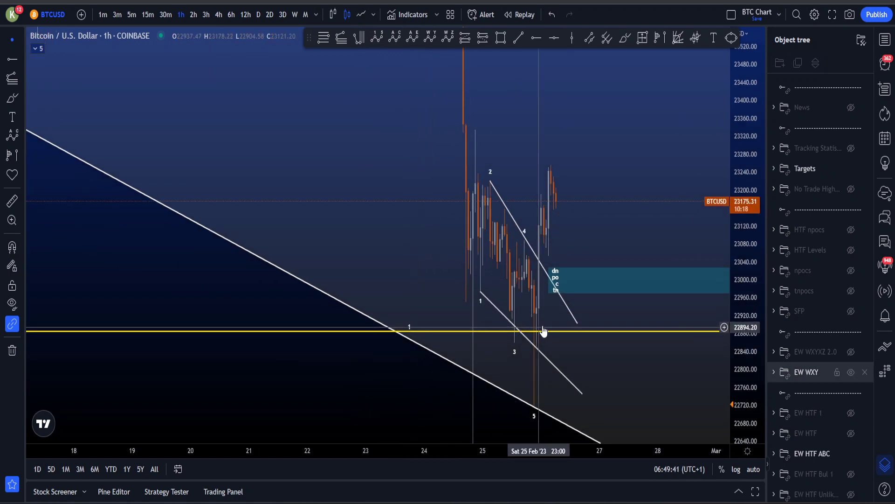
scroll(455, 337, up, 8)
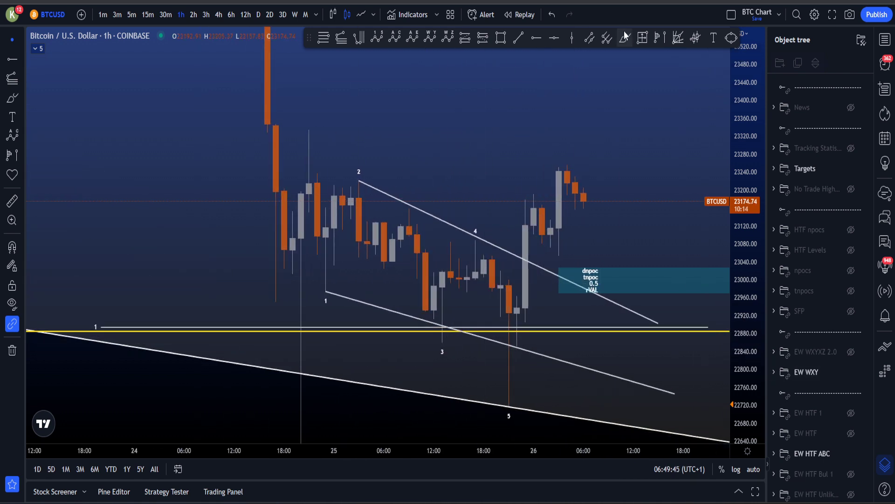
drag(715, 322, 609, 322)
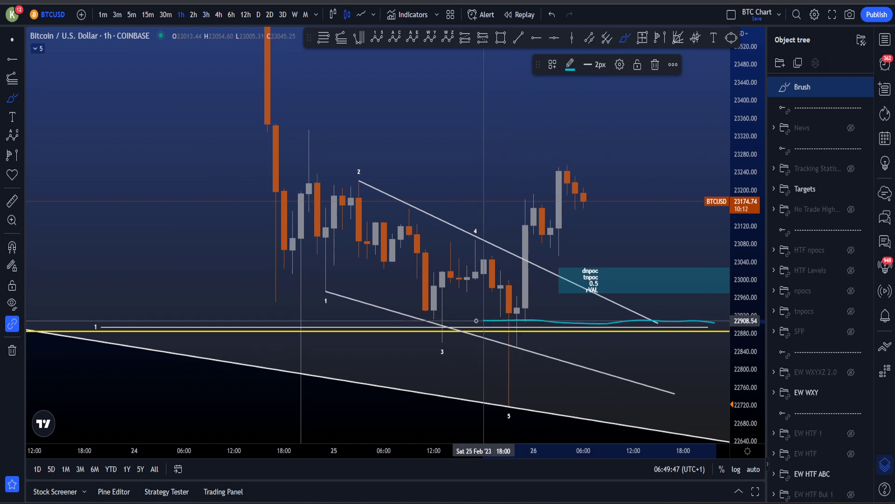
mouse_move(302, 316)
mouse_down()
mouse_move(135, 313)
mouse_move(623, 341)
mouse_up()
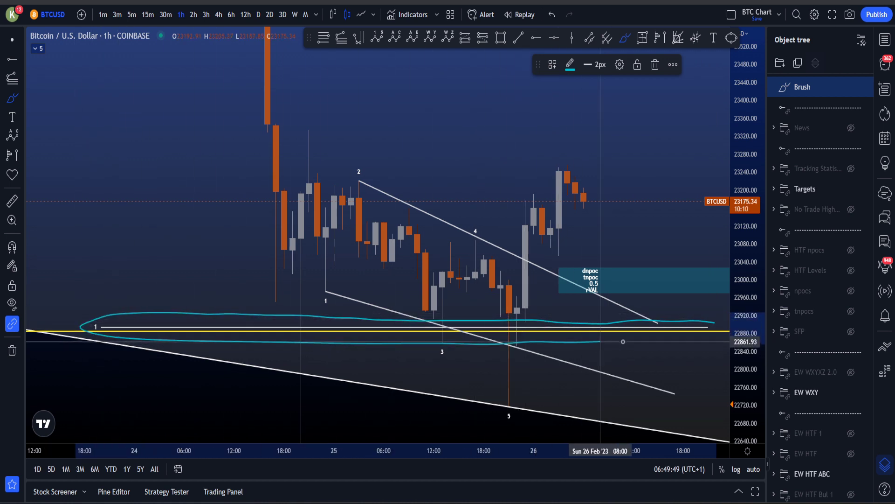
key(ctrl+z)
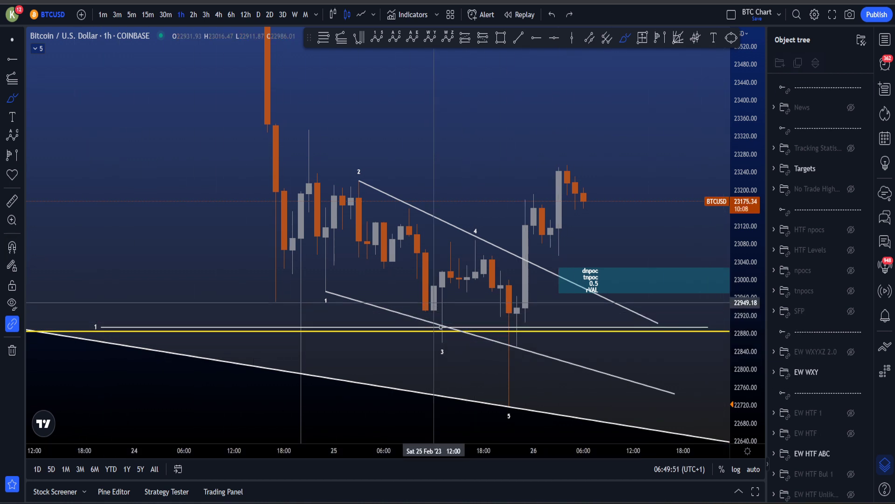
drag(500, 316, 509, 372)
key(ctrl+z)
Step: Draw a Trend-Based Fib Extension from the X high through the 22 Feb low to the 23 Feb high, using the 1 to 1.618 template
scroll(509, 371, down, 5)
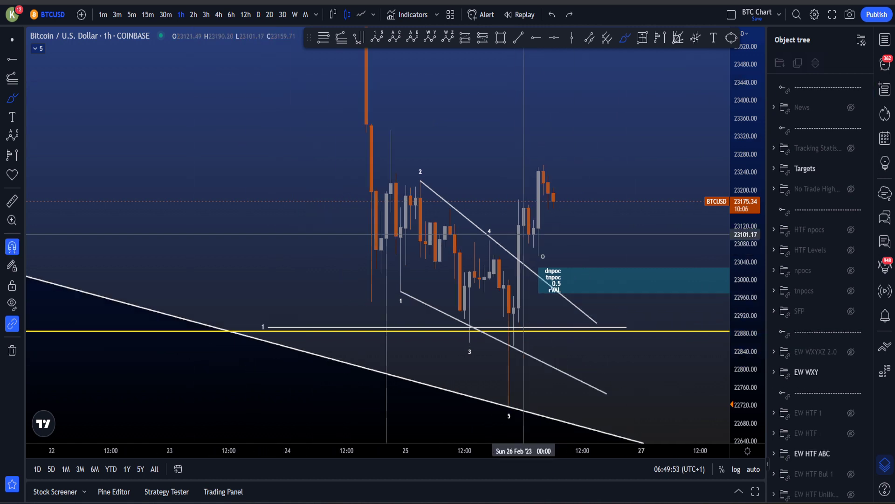
scroll(722, 394, down, 3)
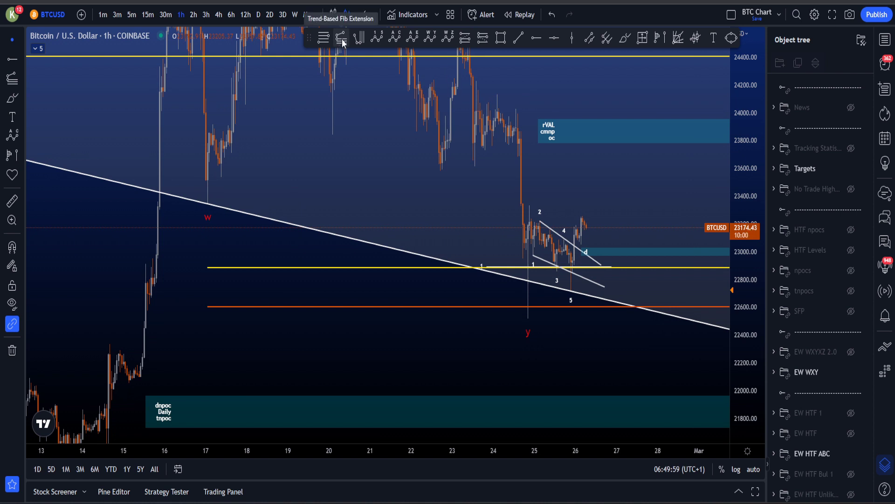
drag(615, 170, 631, 240)
drag(737, 196, 738, 234)
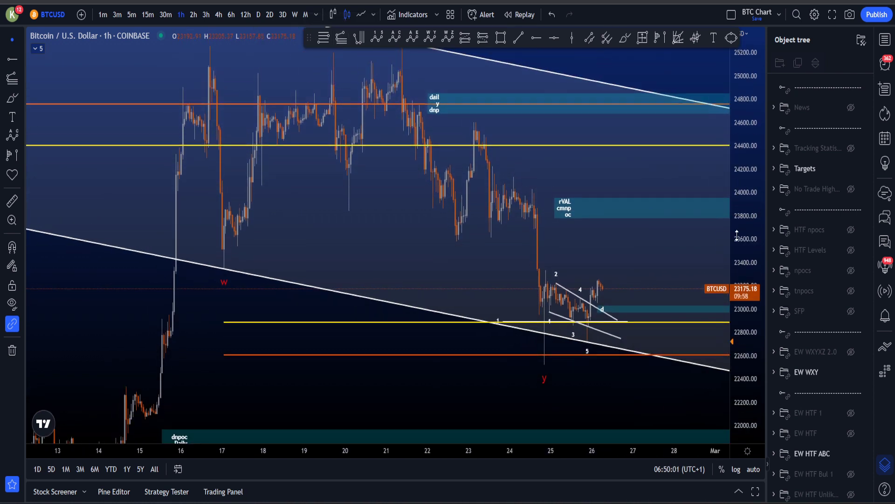
drag(651, 248, 640, 274)
scroll(660, 278, up, 2)
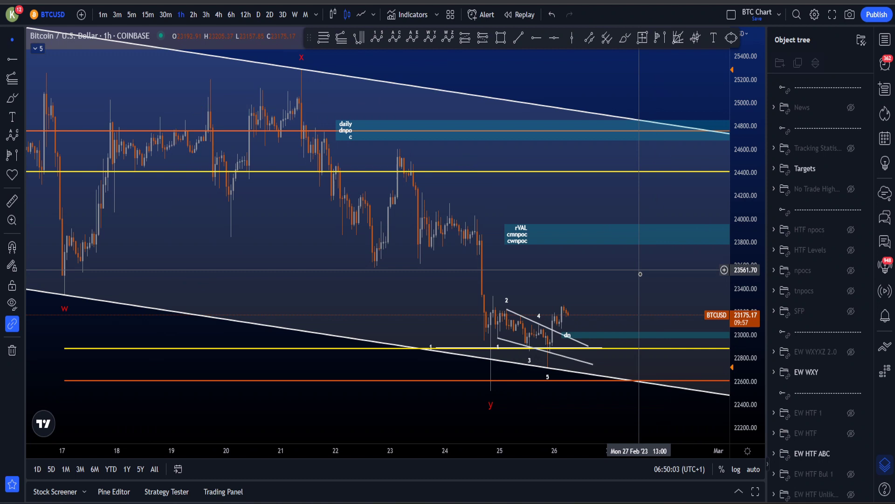
click(341, 38)
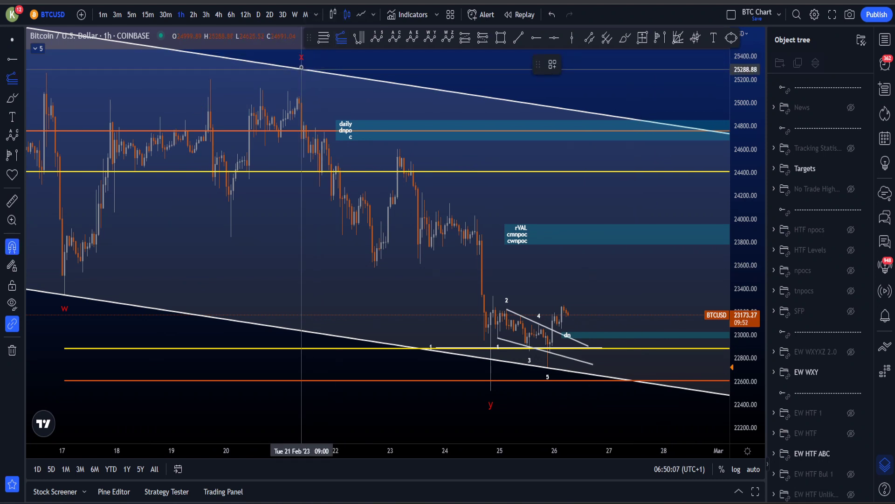
click(301, 68)
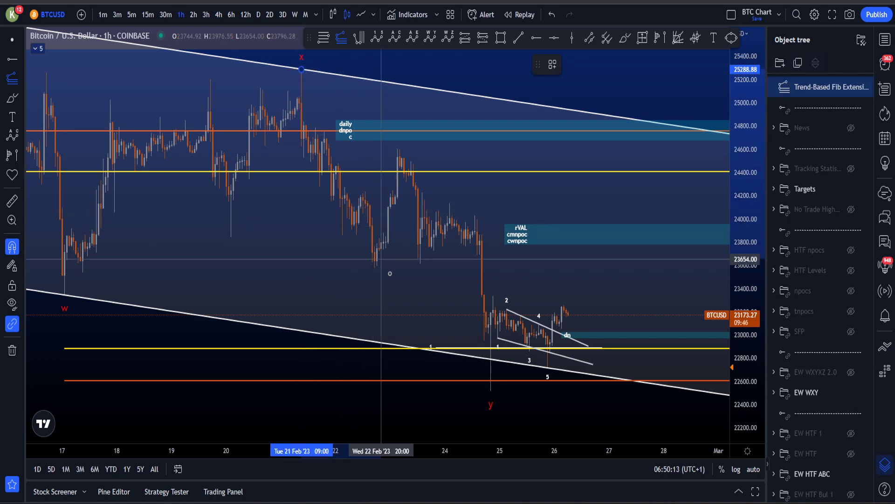
click(375, 268)
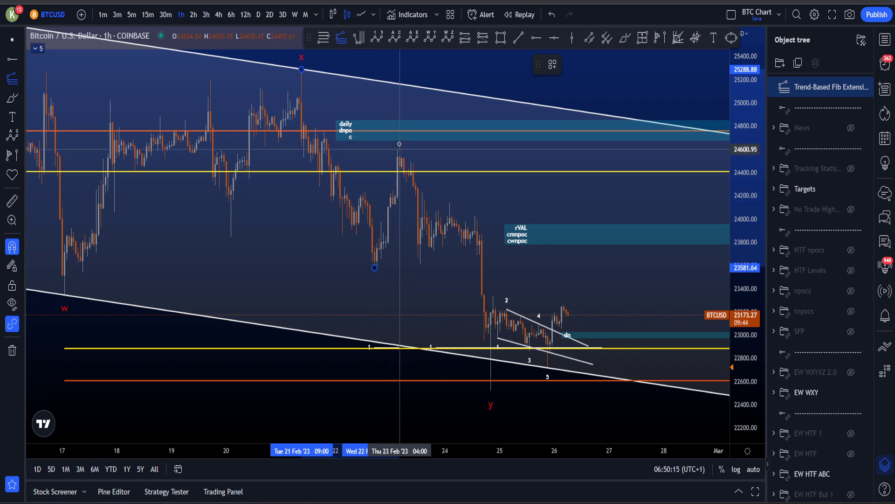
click(400, 144)
click(553, 64)
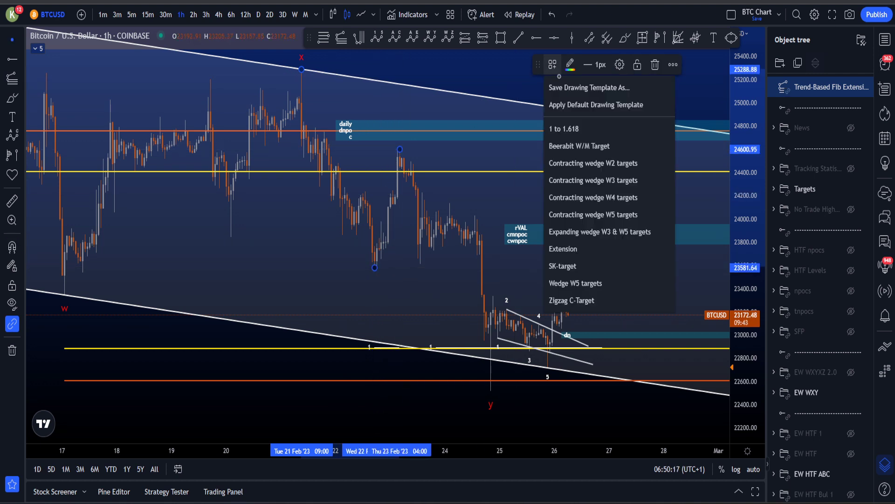
click(571, 132)
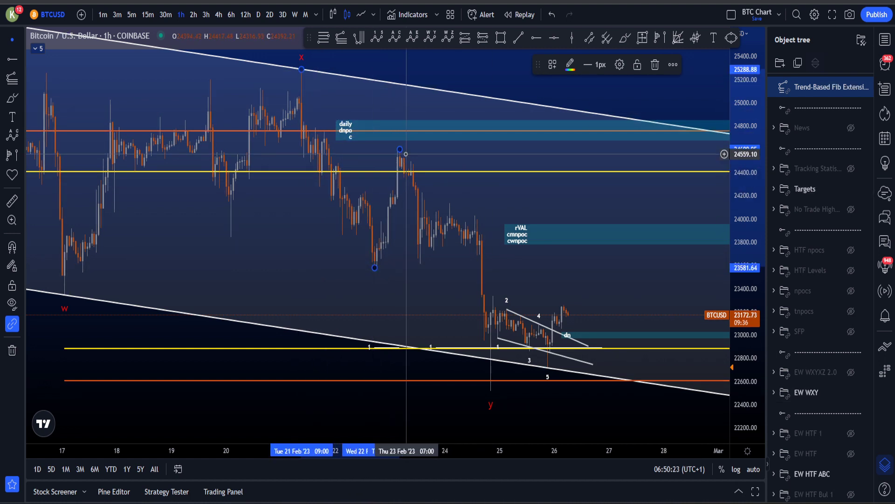
Step: Brush circles joined by strokes at the X high, 22 Feb low and 23 Feb high, add a stroke near the low, and undo both
drag(607, 284, 610, 269)
scroll(610, 268, up, 3)
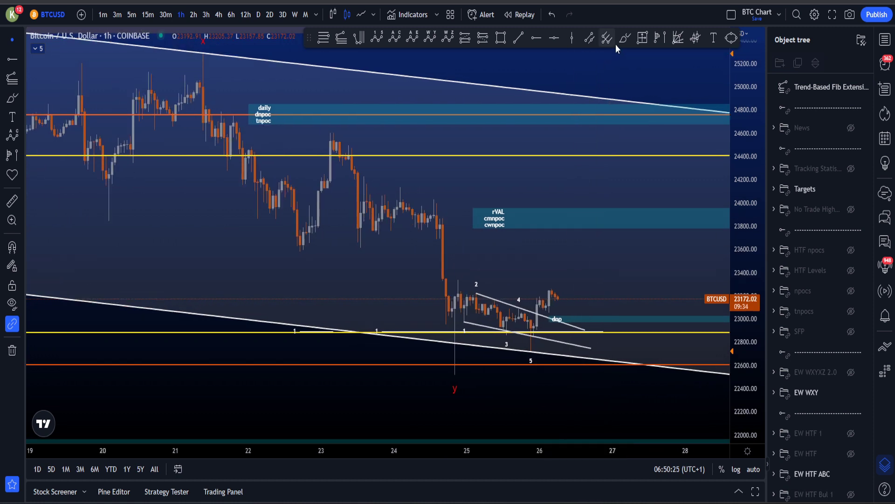
mouse_move(208, 50)
mouse_down()
mouse_move(261, 207)
mouse_move(307, 244)
mouse_move(328, 158)
mouse_up()
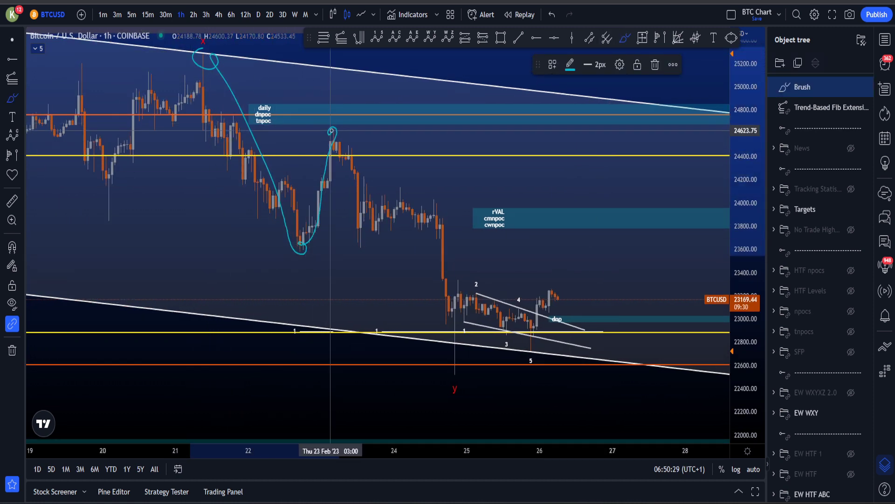
key(ctrl+z)
mouse_move(259, 213)
mouse_down()
mouse_move(290, 184)
mouse_move(312, 229)
mouse_up()
key(ctrl+z)
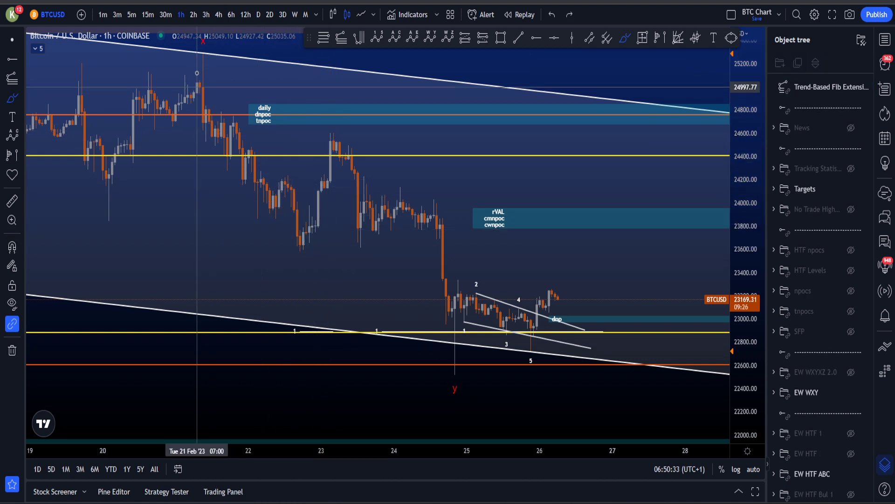
Step: Brush the move from the X high to the 23 Feb high and the following decline to the wedge, and undo the strokes
mouse_move(195, 68)
mouse_down()
mouse_move(264, 218)
mouse_move(328, 136)
mouse_up()
mouse_move(367, 214)
mouse_down()
mouse_move(436, 215)
mouse_move(470, 327)
mouse_up()
key(ctrl+z)
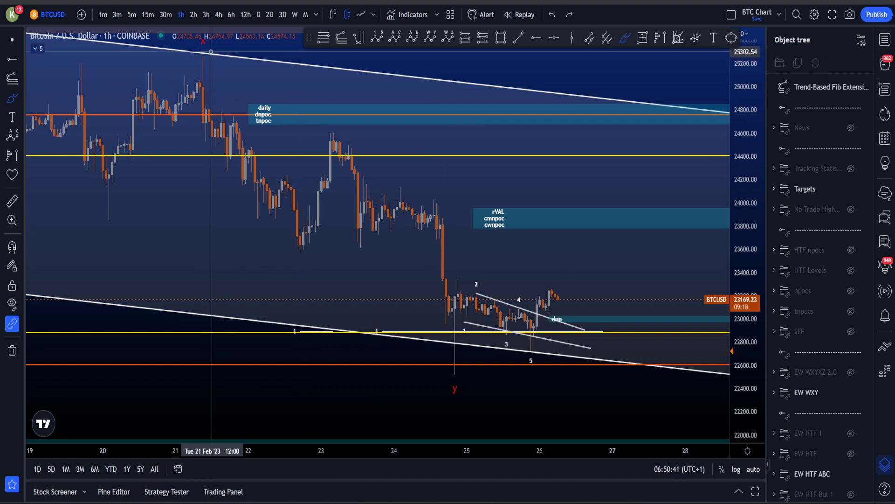
Step: Brush the three extension anchor points from the X high again, loop around the 22 to 23 Feb rebound, and undo both strokes
mouse_move(211, 52)
mouse_down()
mouse_move(201, 54)
mouse_move(307, 241)
mouse_up()
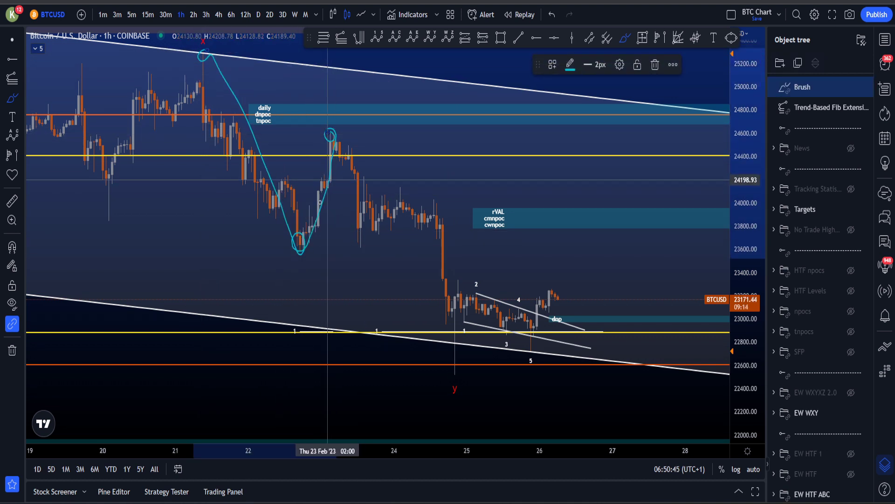
drag(312, 264, 322, 115)
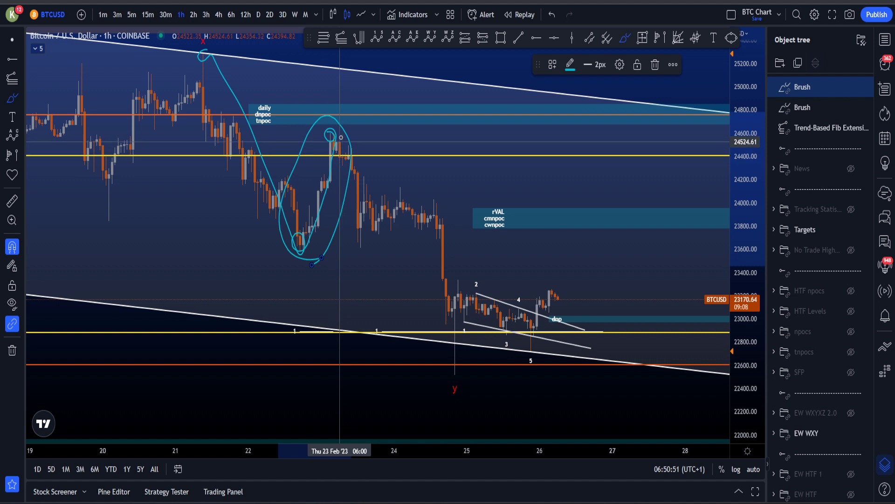
key(ctrl+z)
key(ctrl+z)
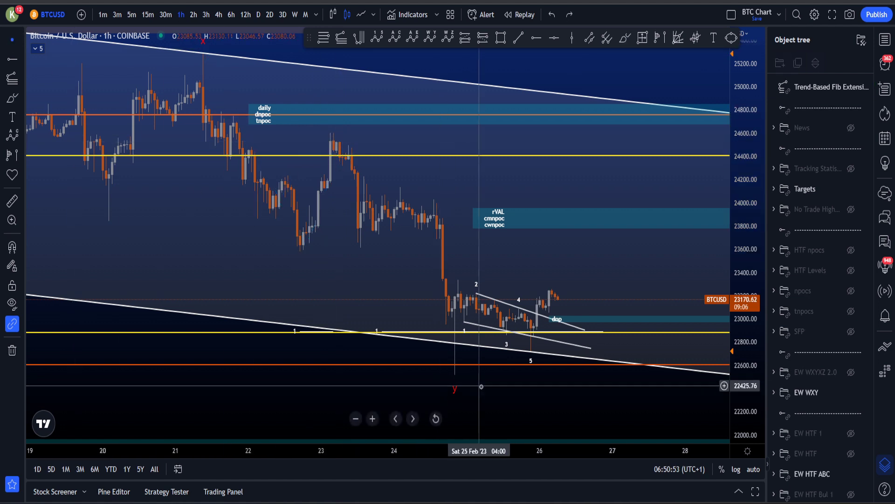
Step: Delete the Trend-Based Fib Extension anchored at the X high, 22 Feb low and 23 Feb high
drag(481, 386, 474, 346)
drag(745, 352, 745, 186)
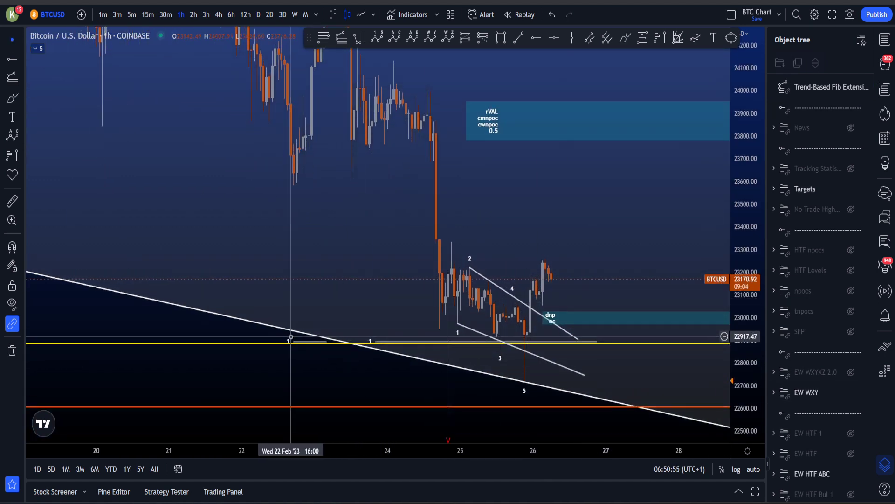
click(289, 341)
key(Delete)
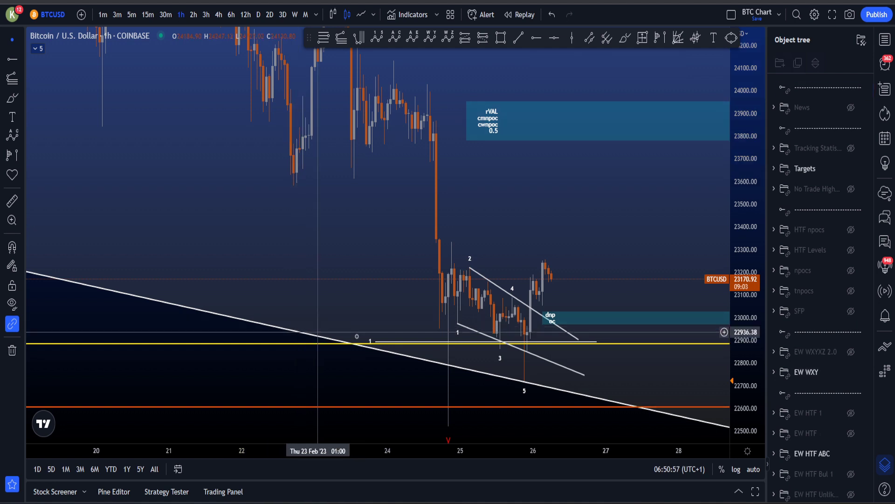
Step: Delete the remaining short level-1 extension line just above the yellow level near 22,900
click(370, 341)
key(Delete)
Step: Brush a short mark at the start of the yellow level below the W low and undo it
drag(741, 224, 740, 346)
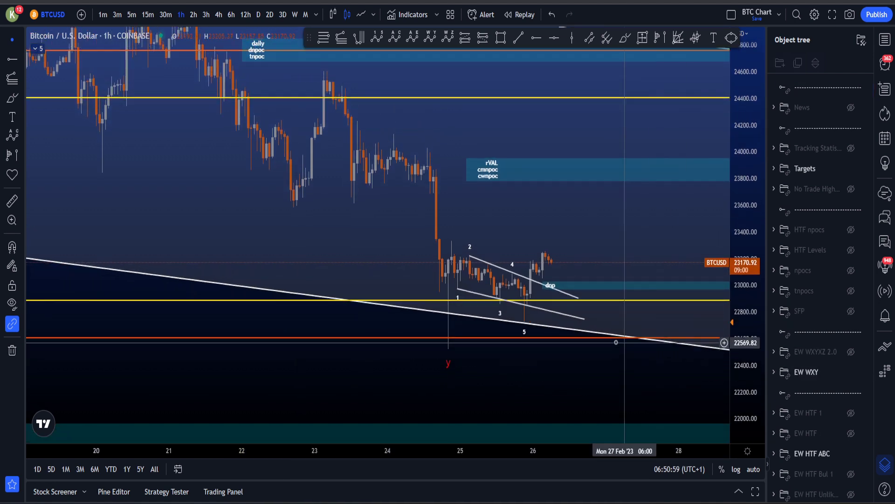
scroll(624, 342, down, 3)
drag(759, 167, 752, 276)
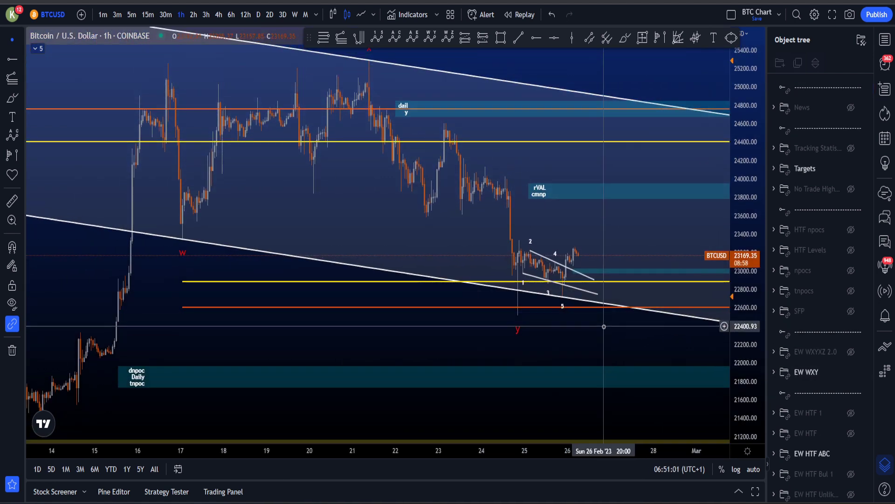
drag(603, 326, 587, 347)
scroll(596, 352, up, 1)
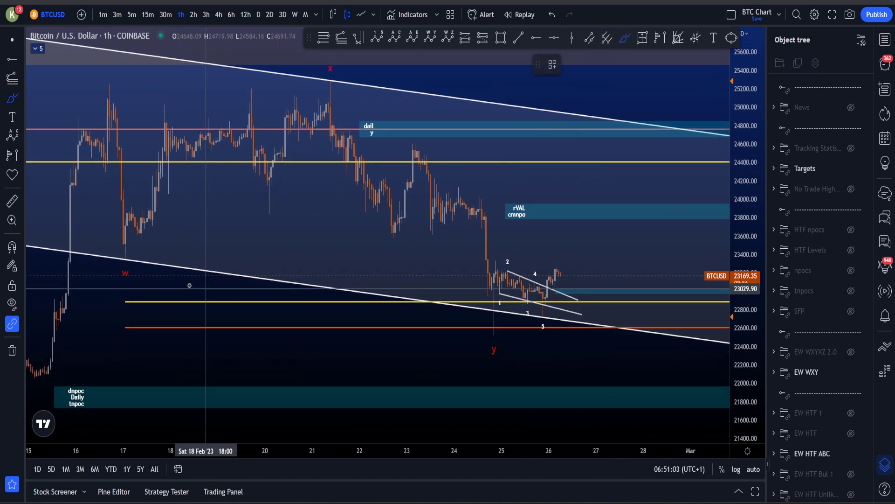
drag(154, 298, 151, 303)
key(ctrl+z)
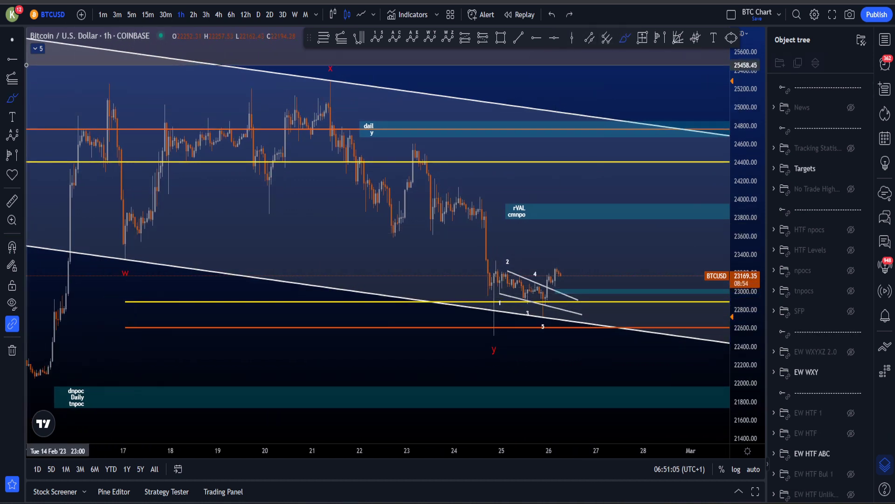
Step: Show level values on the Fib Retracement drawn between the W low and the X high
double_click(149, 301)
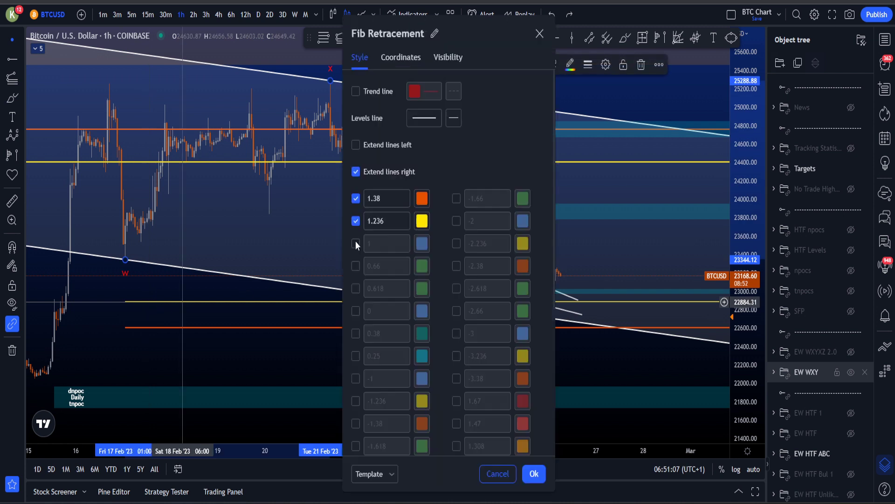
scroll(389, 279, down, 2)
scroll(382, 371, down, 2)
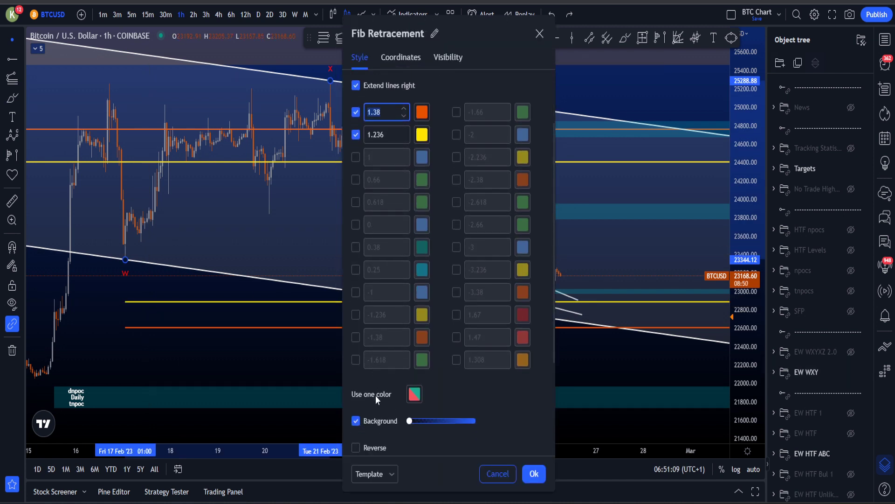
scroll(378, 439, down, 2)
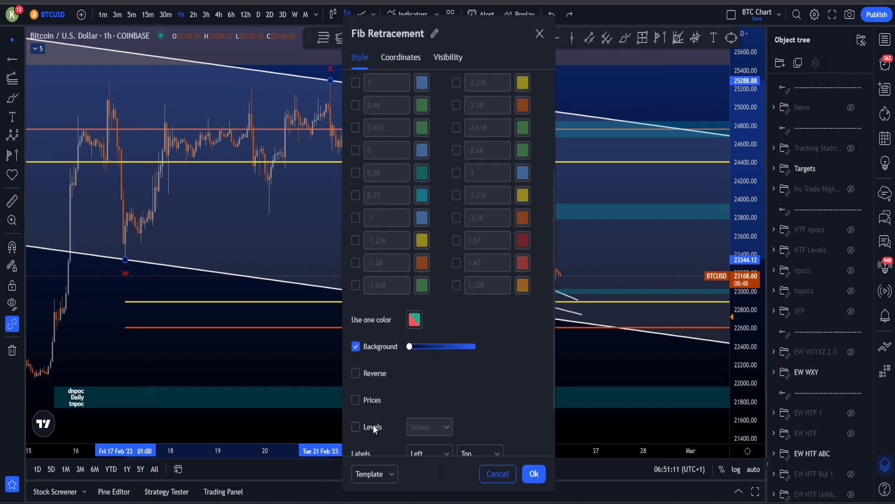
click(373, 425)
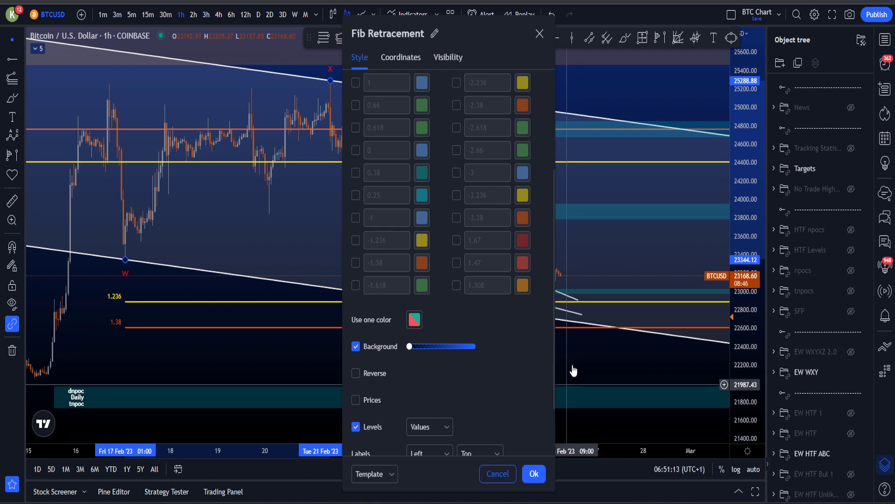
click(538, 465)
Step: Brush the path from the W low over the X high into the decline, circle the Y area at the 1.236 to 1.38 levels, and remove both
scroll(562, 344, up, 1)
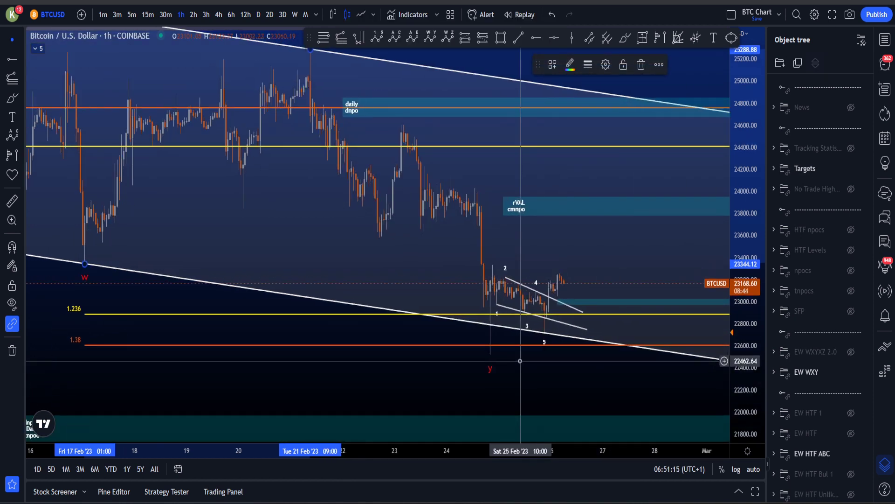
drag(735, 237, 734, 270)
drag(430, 370, 440, 376)
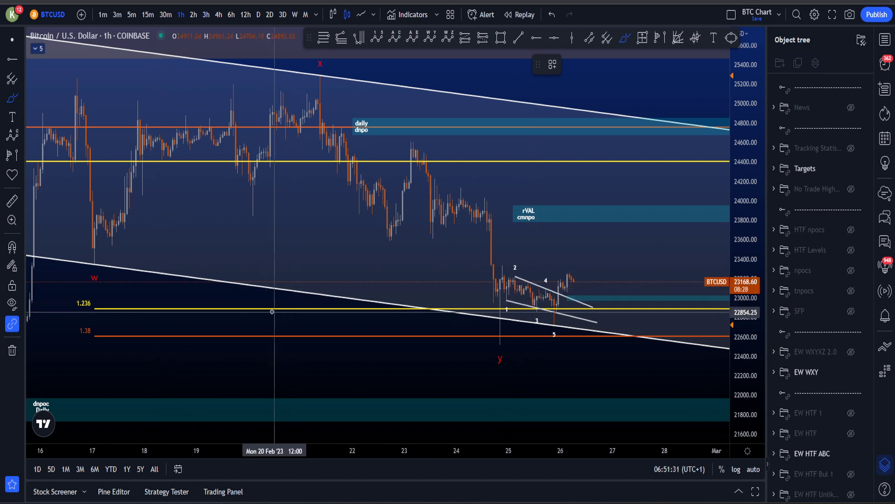
mouse_move(101, 254)
mouse_down()
mouse_move(326, 81)
mouse_move(322, 74)
mouse_up()
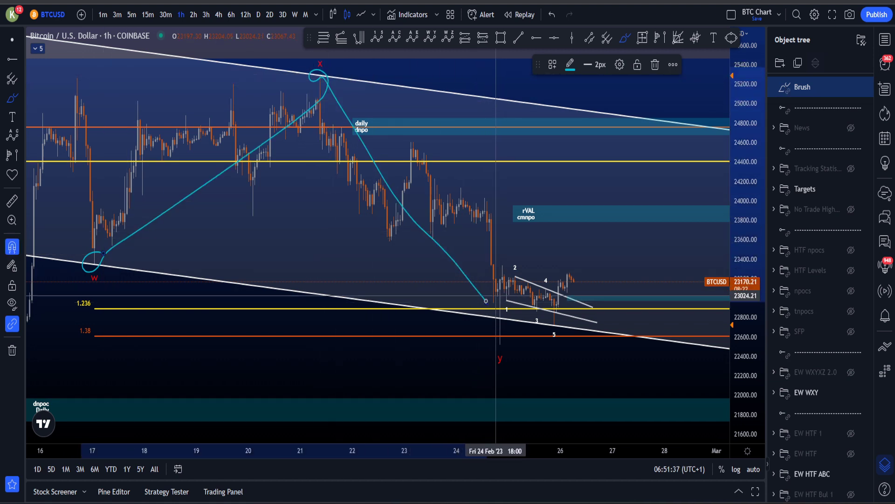
key(ctrl+z)
mouse_move(480, 333)
mouse_down()
mouse_move(527, 322)
mouse_move(468, 330)
mouse_up()
key(ctrl+z)
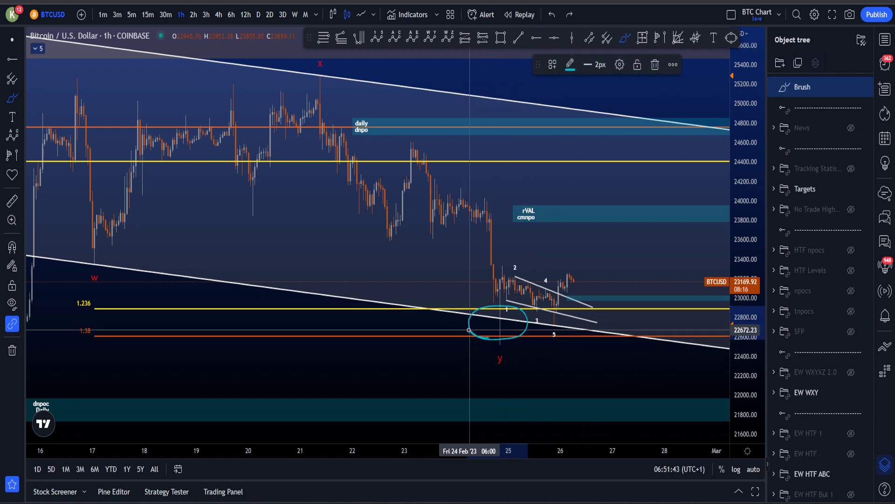
key(Delete)
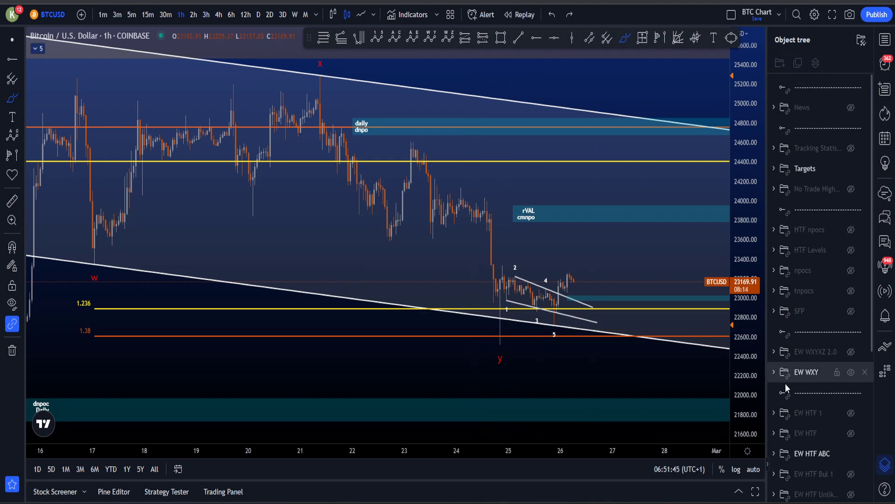
Step: Circle the wave 5 low below the wedge, brush its wick and the following rebound, and undo the strokes
scroll(590, 368, up, 3)
scroll(586, 367, up, 2)
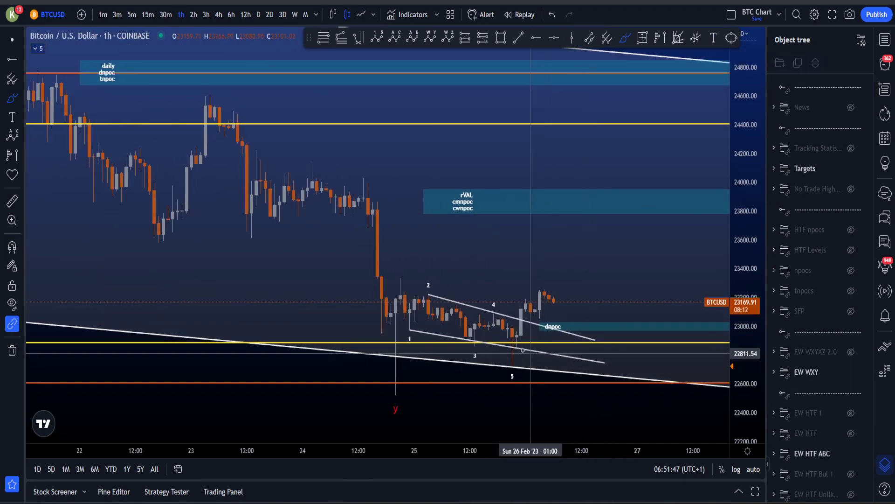
drag(507, 352, 494, 343)
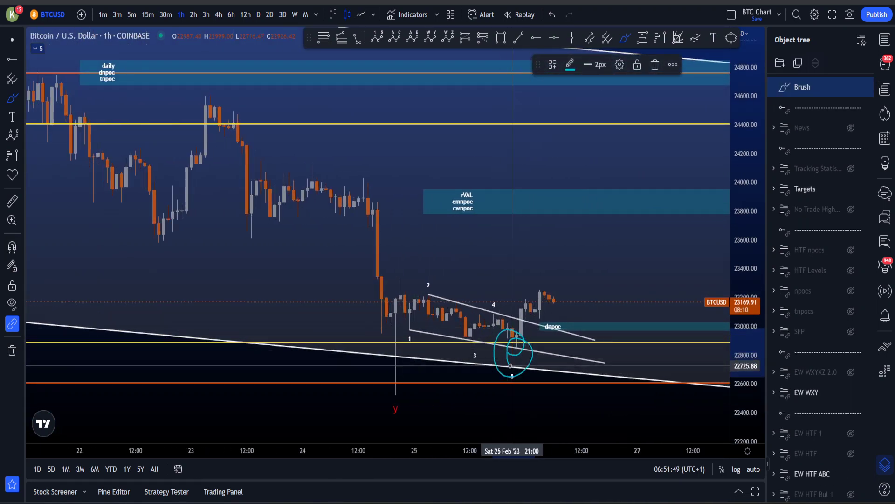
key(ctrl+z)
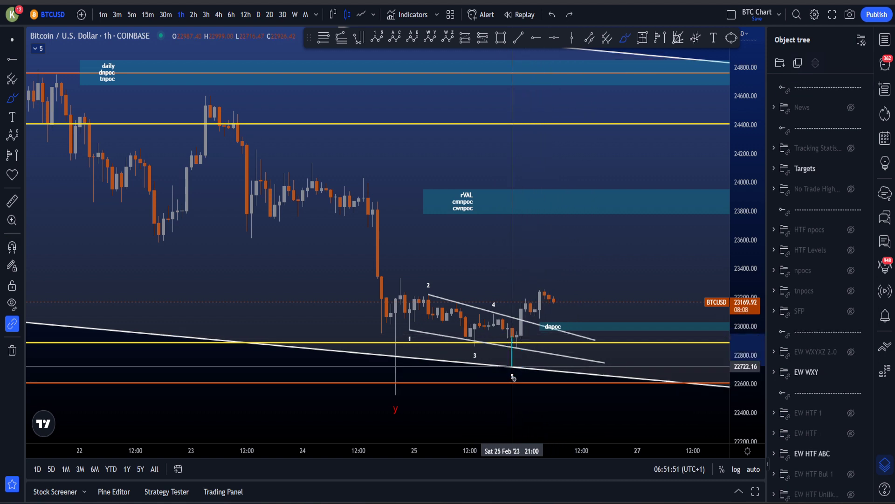
mouse_move(512, 367)
mouse_down()
mouse_move(513, 376)
mouse_move(521, 309)
mouse_move(530, 302)
mouse_up()
key(ctrl+z)
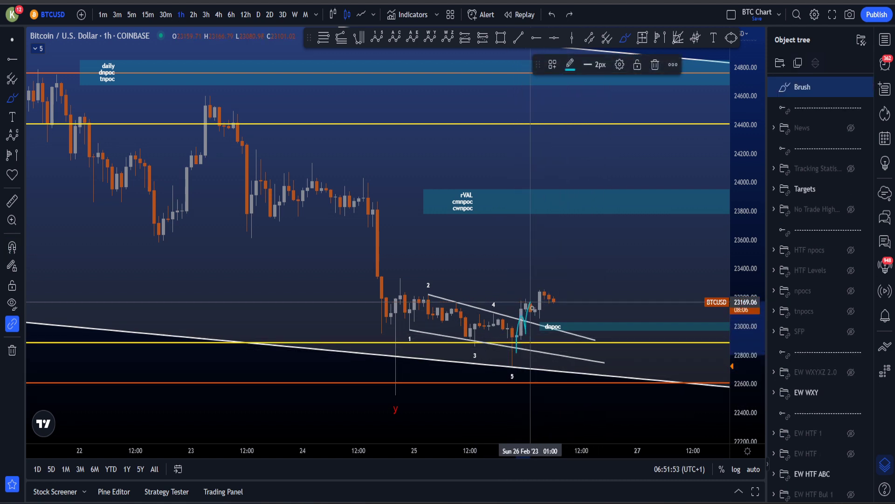
key(ctrl+z)
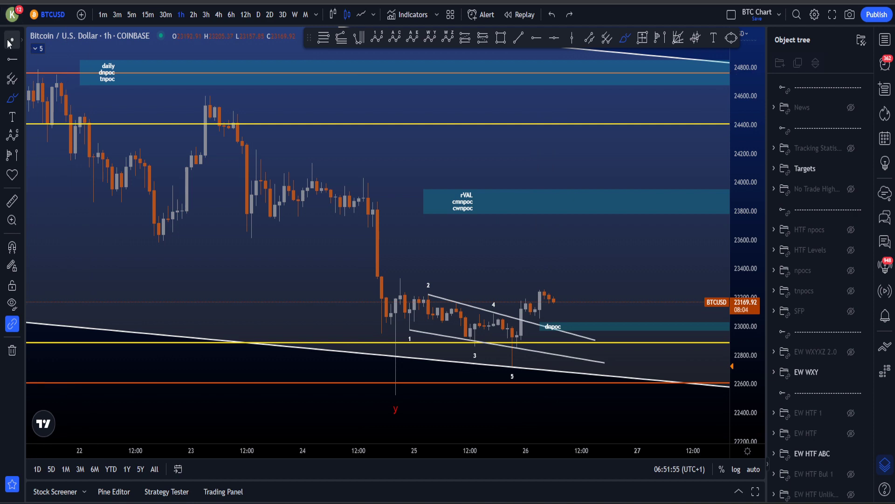
Step: Brush a projected path onward from the wedge's wave 5 low with the full WXY count in view, and undo it
scroll(599, 276, down, 5)
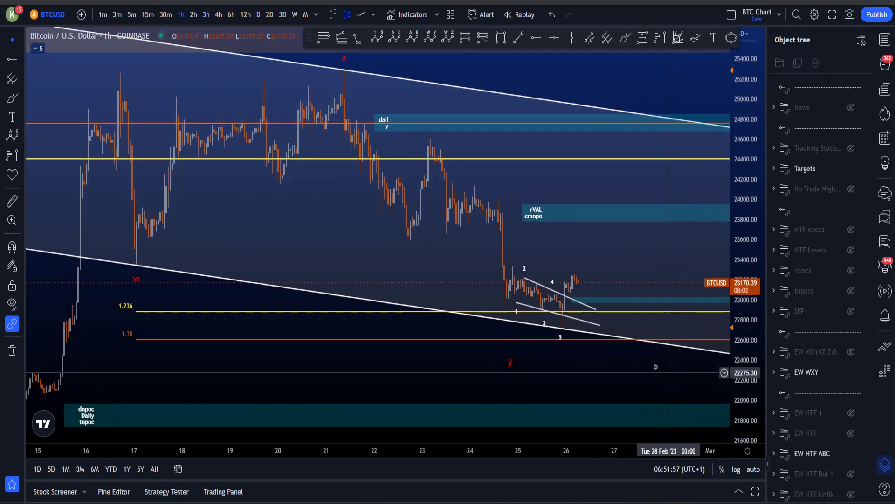
drag(655, 367, 620, 359)
drag(743, 242, 743, 325)
scroll(665, 317, down, 2)
drag(612, 327, 537, 354)
click(625, 37)
mouse_move(487, 306)
mouse_down()
mouse_move(563, 93)
mouse_move(645, 324)
mouse_up()
key(ctrl+z)
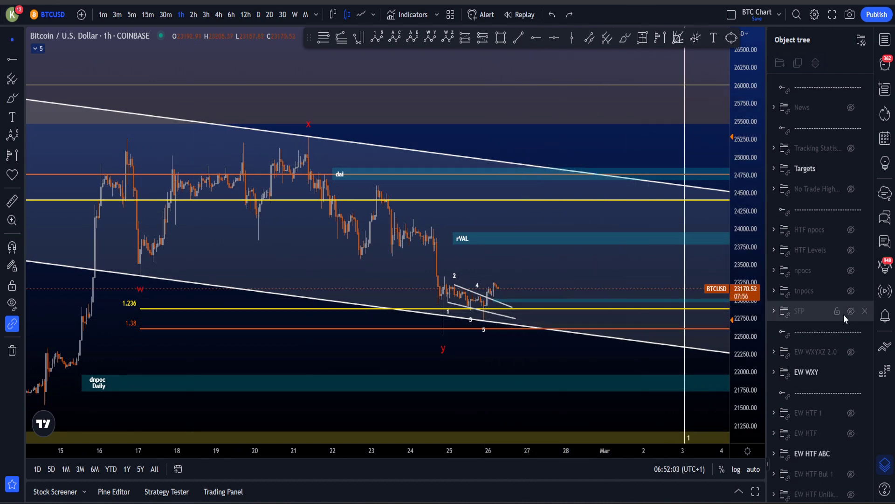
Step: Hide the EW WXY and EW HTF ABC drawing groups
click(849, 371)
drag(743, 322, 736, 377)
scroll(643, 346, down, 3)
click(851, 454)
scroll(581, 323, up, 3)
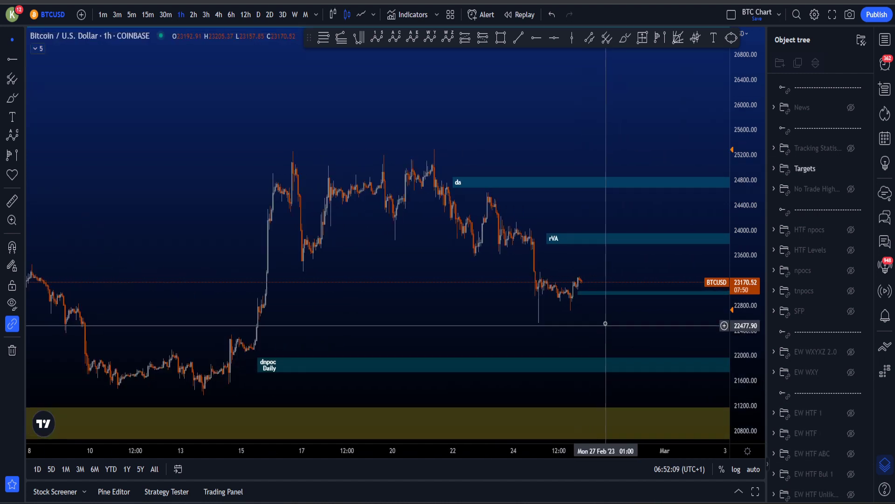
Step: Brush a mark beneath the 13 Feb low and undo it
click(625, 38)
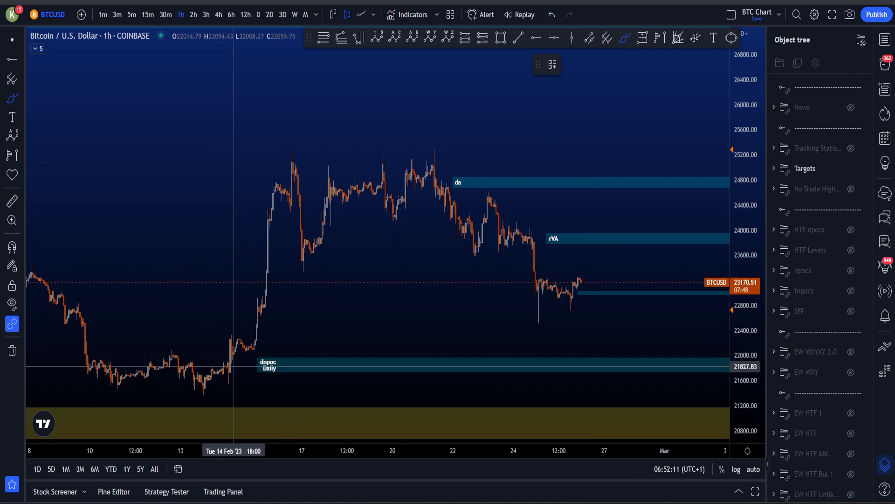
drag(200, 393, 205, 390)
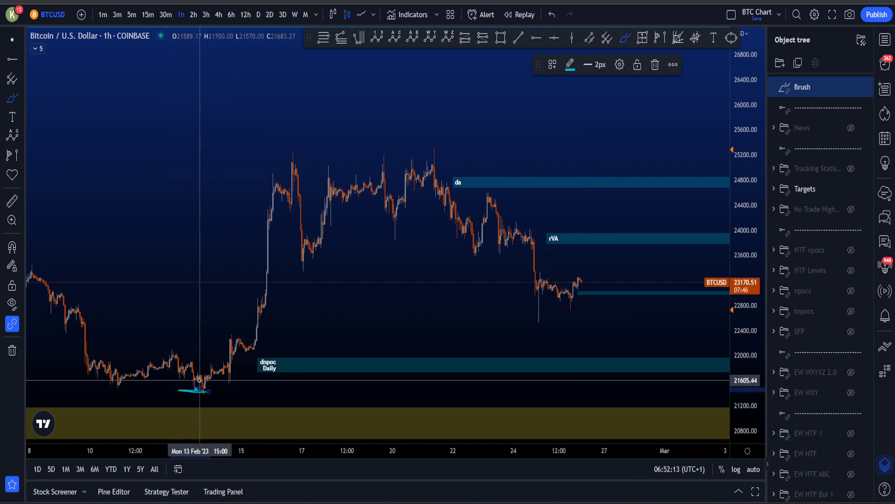
key(ctrl+z)
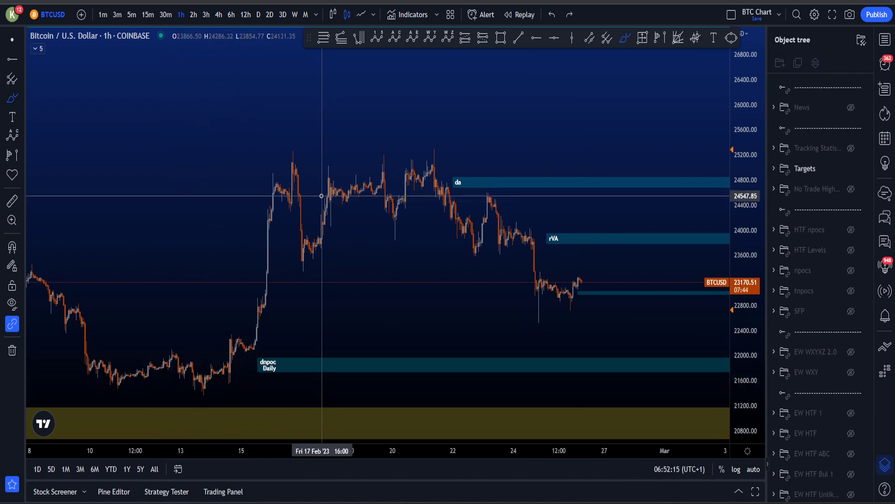
Step: Brush marks at the 21 Feb high and the 16 Feb high, circle the 21 Feb high, and undo all three
drag(420, 153, 434, 153)
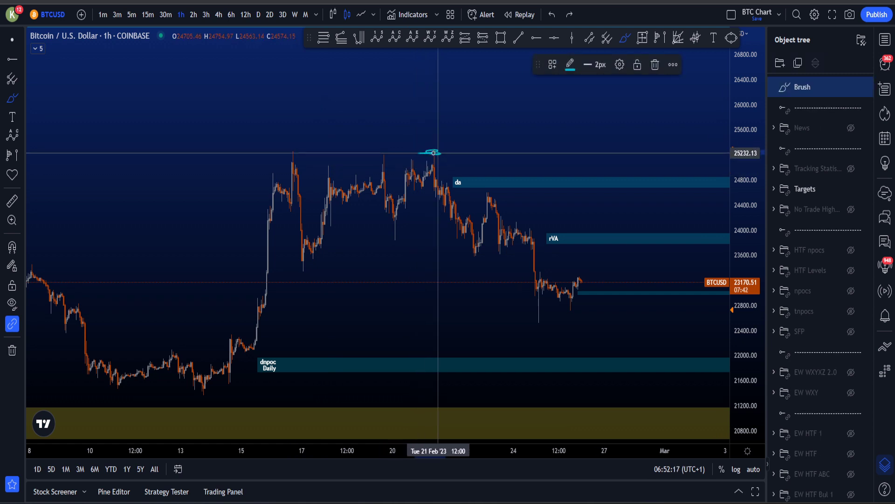
key(ctrl+z)
drag(302, 150, 287, 148)
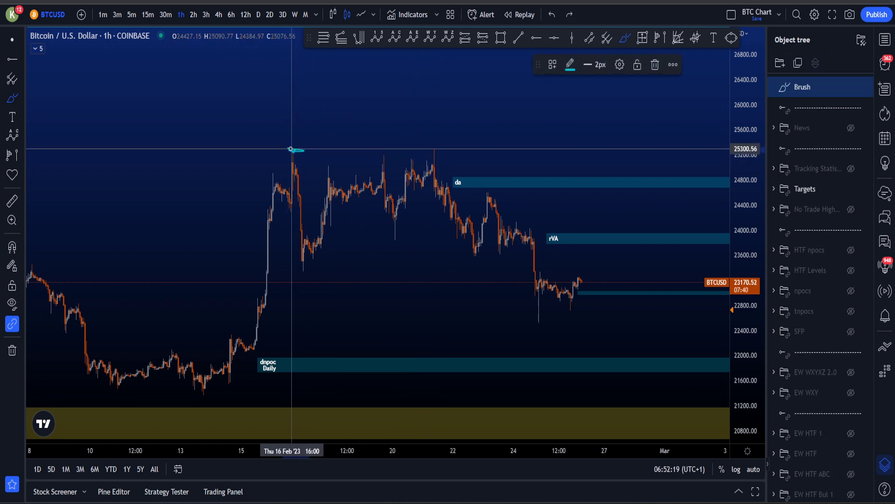
key(ctrl+z)
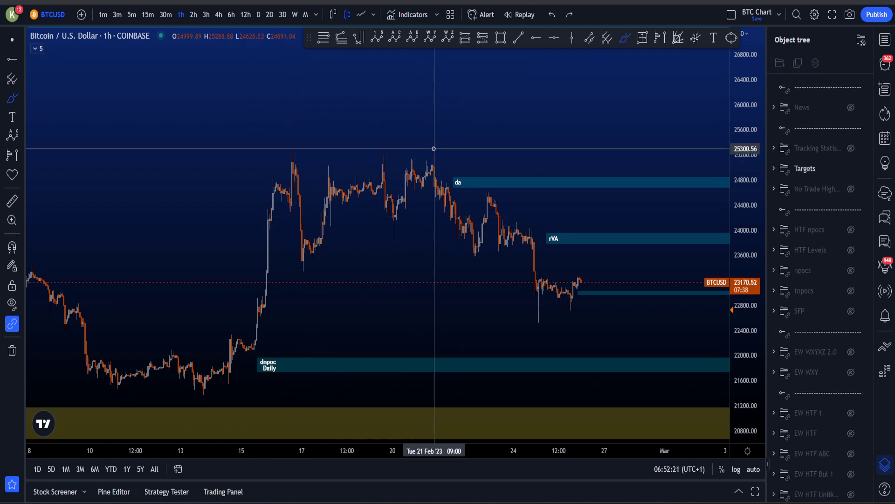
drag(418, 142, 434, 149)
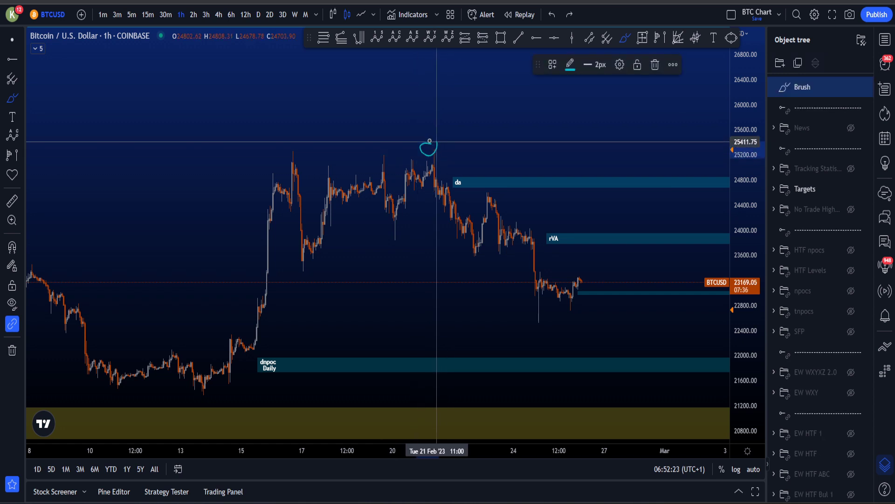
key(ctrl+z)
Step: Brush a stepped three-leg decline from the 16 Feb high to below 20,800, mark the 16 and 21 Feb highs, and undo every stroke
mouse_move(297, 158)
mouse_down()
mouse_move(302, 191)
mouse_move(396, 219)
mouse_move(522, 322)
mouse_move(578, 451)
mouse_up()
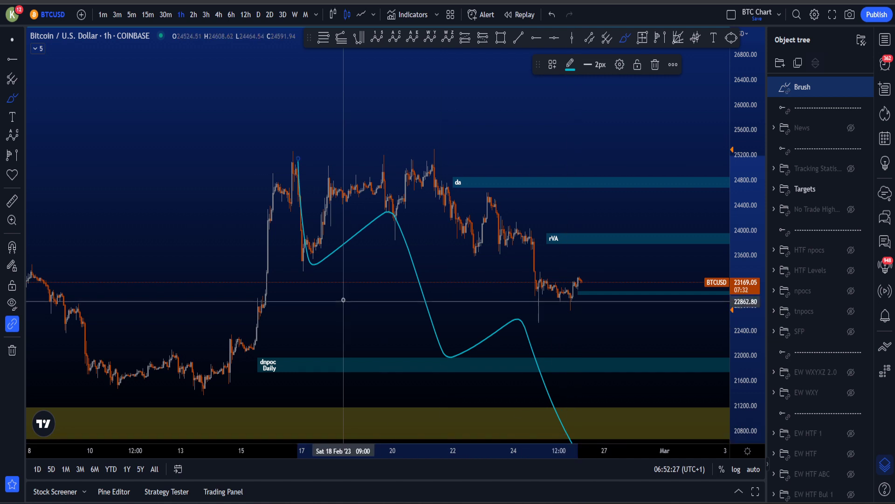
drag(390, 233, 386, 233)
key(ctrl+z)
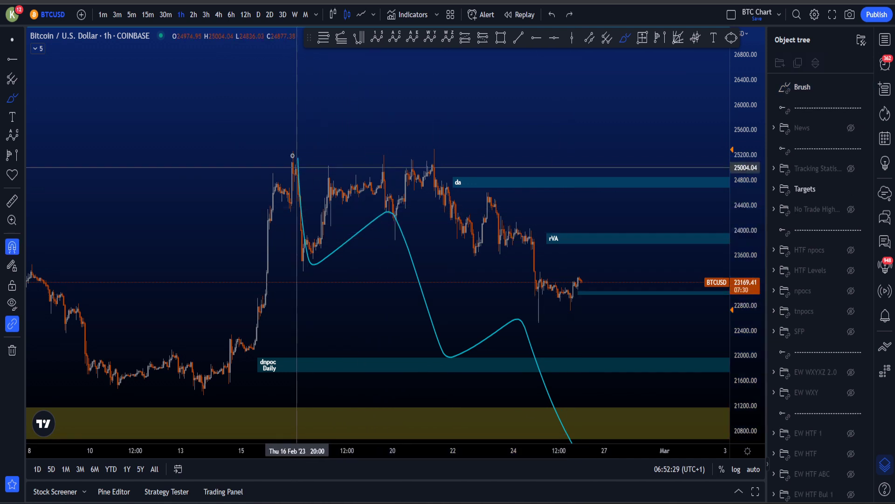
mouse_move(295, 150)
mouse_down()
mouse_move(274, 148)
mouse_move(440, 148)
mouse_move(432, 149)
mouse_up()
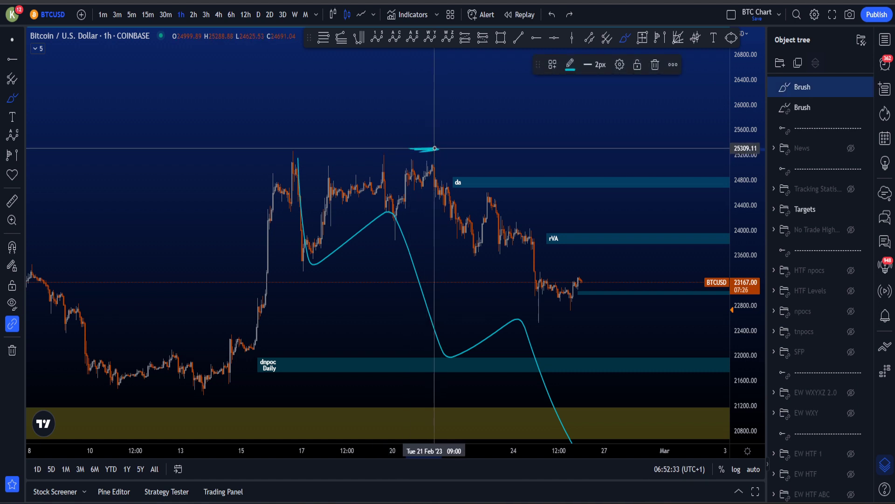
key(ctrl+z)
key(ctrl+z)
key(ctrl+z)
Step: Brush the decline from the 16 Feb high once more and undo the stroke
mouse_move(298, 175)
mouse_down()
mouse_move(305, 230)
mouse_move(433, 184)
mouse_move(604, 299)
mouse_move(342, 222)
mouse_move(571, 442)
mouse_up()
key(ctrl+z)
key(ctrl+z)
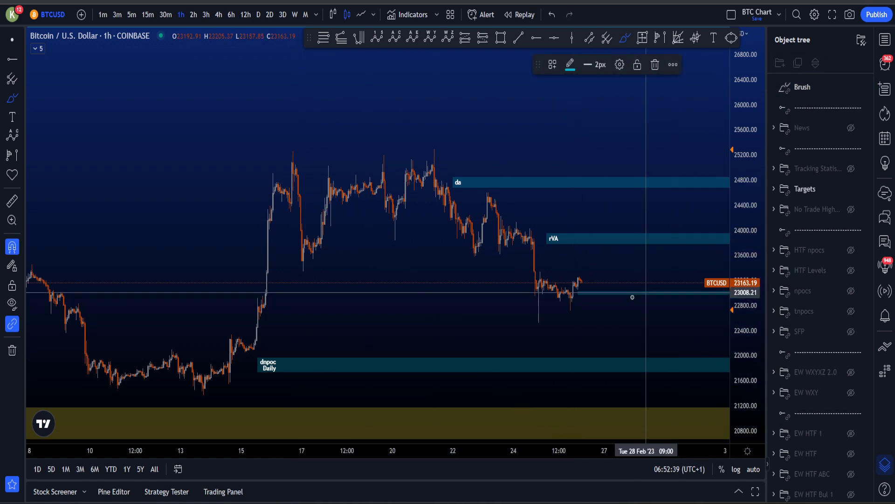
Step: Brush a steady decline from the 17 Feb drop to below 20,000, delete it, brush a shallower path to late February, and undo that
drag(745, 257, 745, 308)
scroll(633, 308, down, 2)
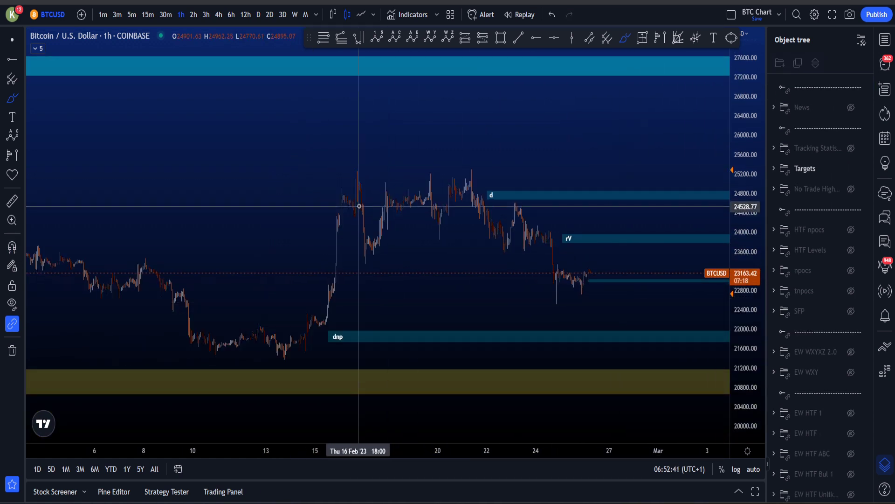
drag(364, 205, 590, 443)
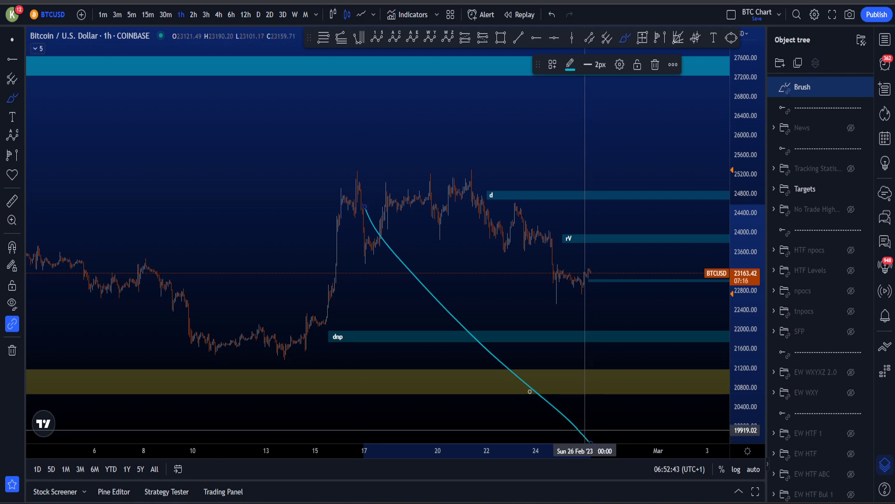
key(Delete)
mouse_move(356, 211)
mouse_down()
mouse_move(406, 193)
mouse_move(471, 206)
mouse_move(555, 274)
mouse_move(612, 300)
mouse_move(611, 316)
mouse_up()
key(ctrl+z)
key(ctrl+z)
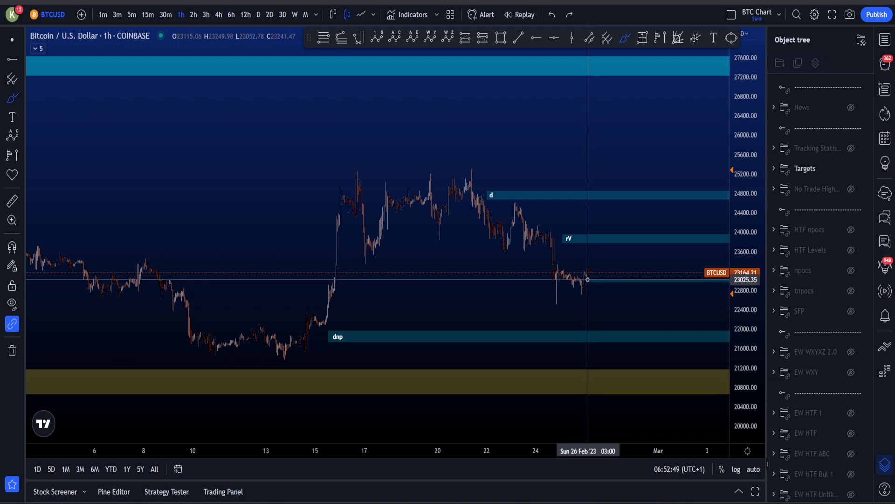
Step: Brush a rising path from the 26 Feb price to about 25,400, undo it, and return to the cursor
drag(588, 269, 606, 164)
key(ctrl+z)
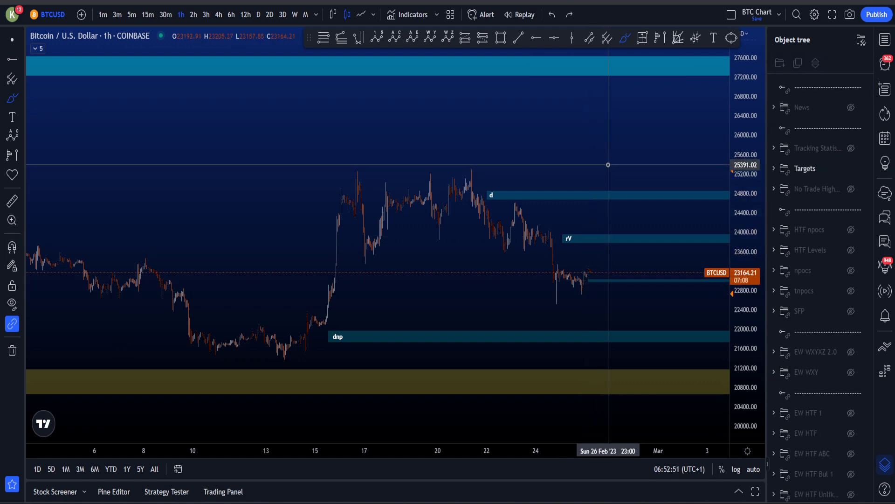
click(12, 40)
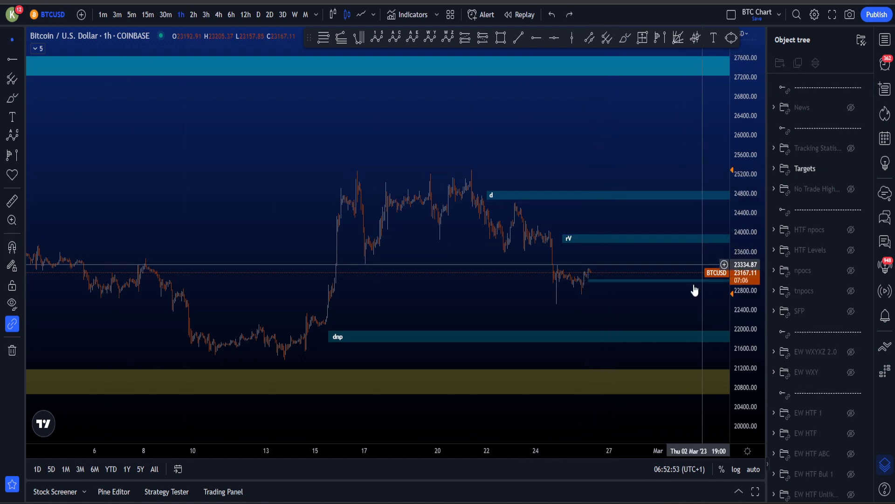
Step: Brush a short mark beneath the mid-February low just above the yellow zone and undo it
drag(673, 293, 611, 267)
click(625, 38)
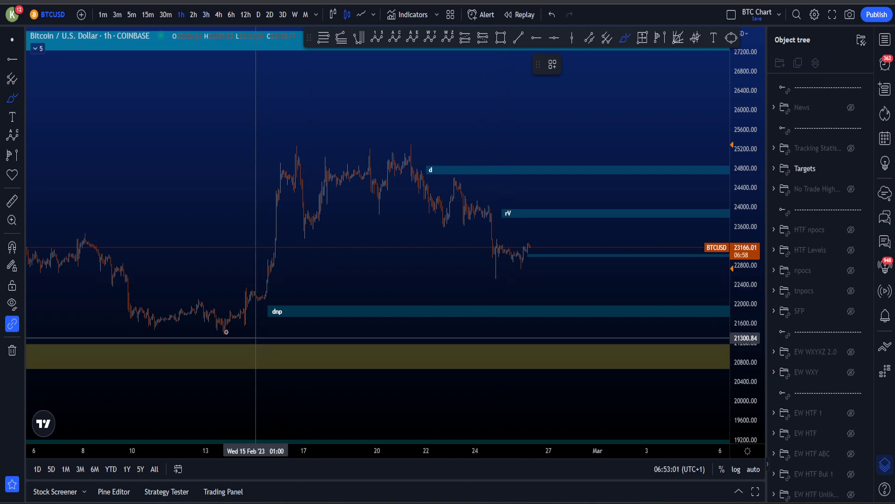
drag(202, 334, 246, 330)
key(ctrl+z)
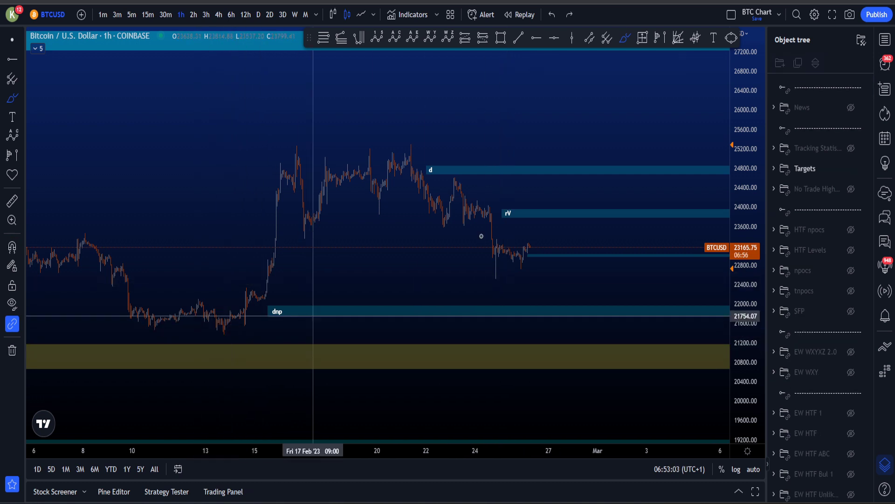
Step: Circle the 17 to 26 Feb price range, undo it, brush a decline from about 22,800 to 19,600, and undo that
mouse_move(543, 249)
mouse_down()
mouse_move(335, 224)
mouse_move(314, 229)
mouse_up()
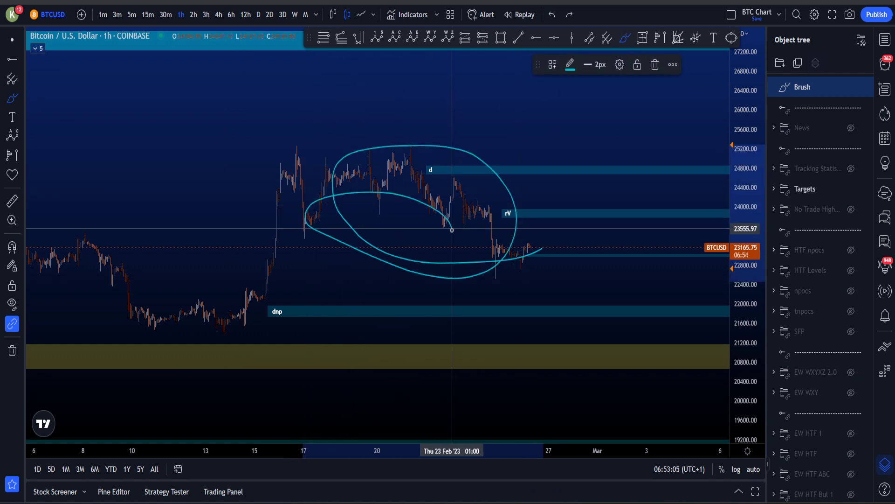
key(ctrl+z)
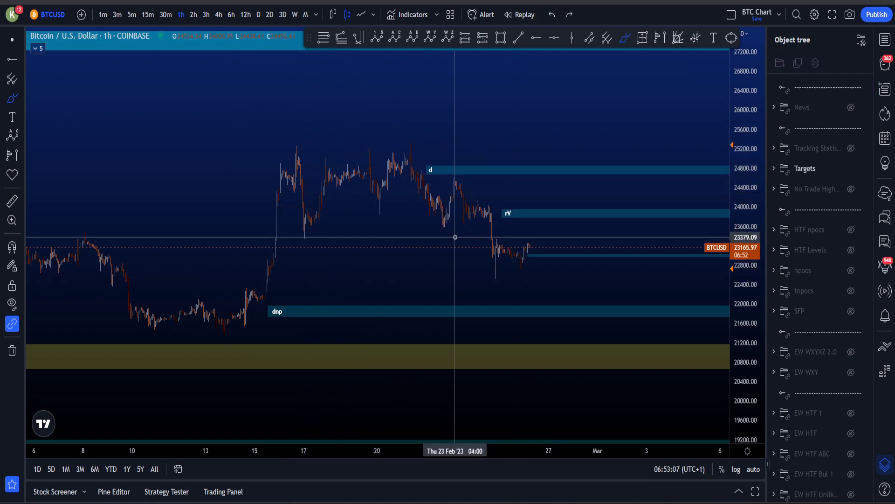
drag(535, 266, 622, 419)
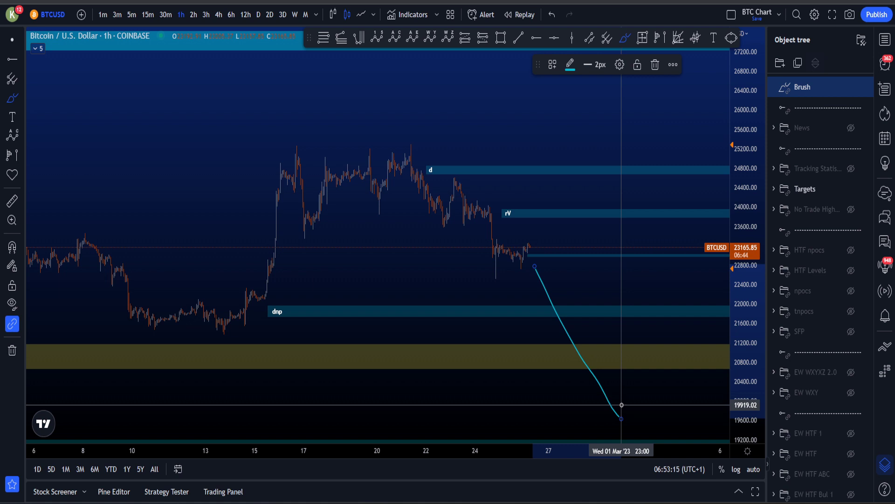
key(ctrl+z)
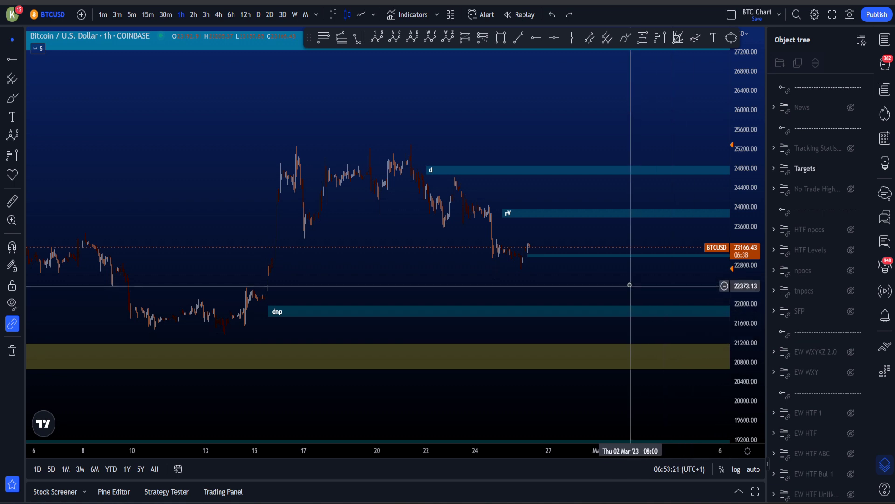
drag(627, 283, 738, 328)
drag(669, 309, 570, 274)
scroll(569, 273, down, 4)
drag(742, 284, 742, 327)
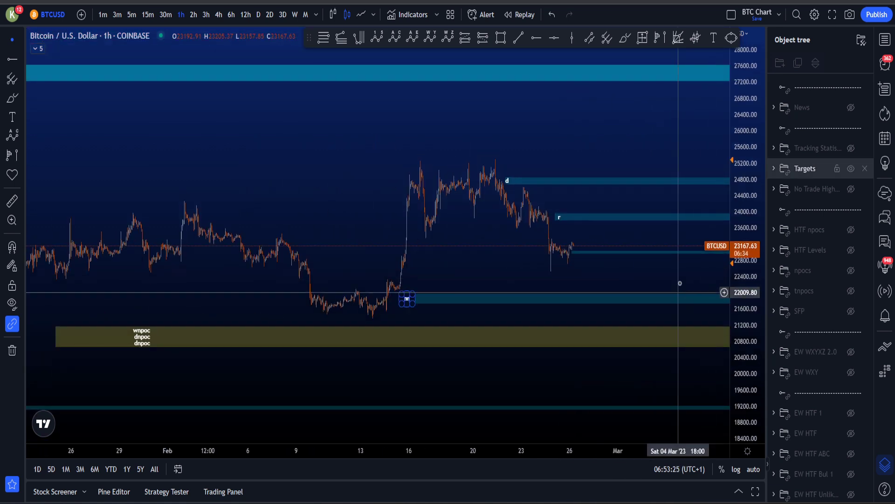
drag(669, 276, 609, 274)
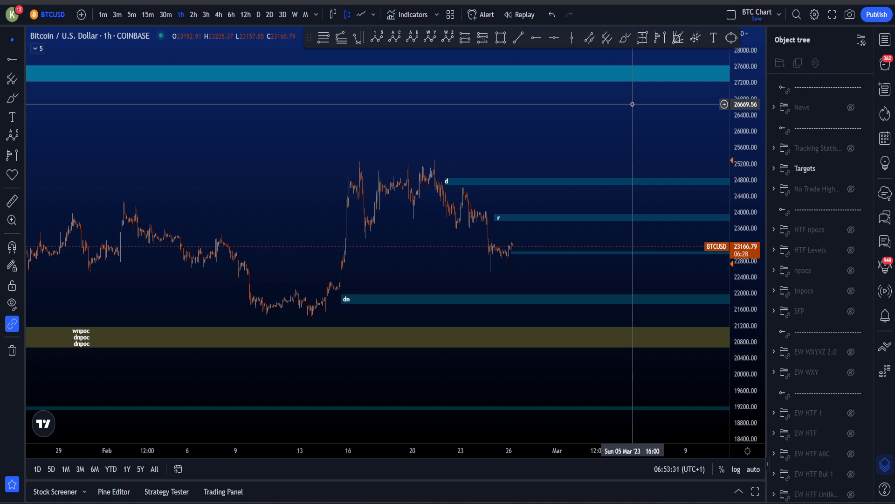
Step: Switch to the YouTube video page, read the viewer comments under the Elliott Wave video, and return to the TradingView chart
scroll(632, 104, down, 1)
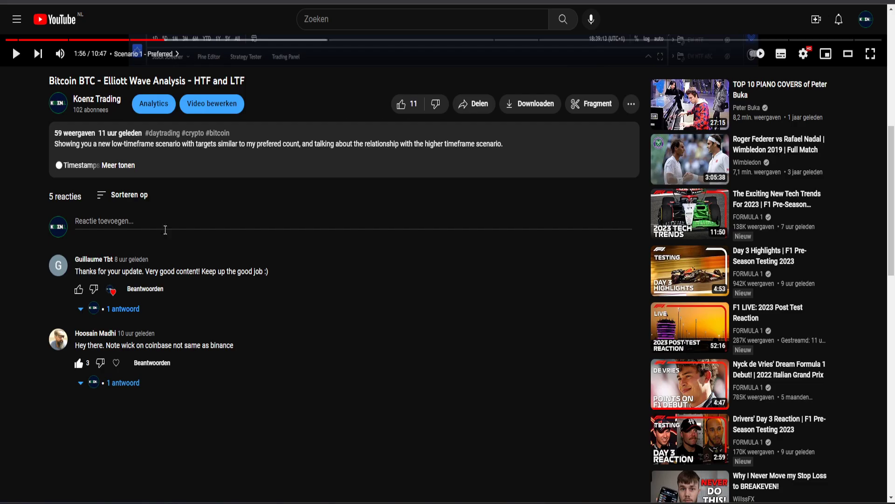
scroll(167, 231, up, 3)
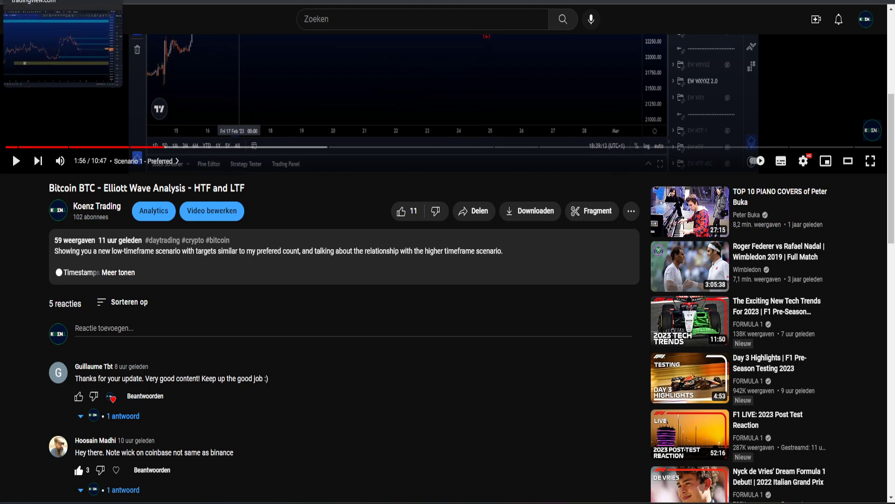
click(61, 2)
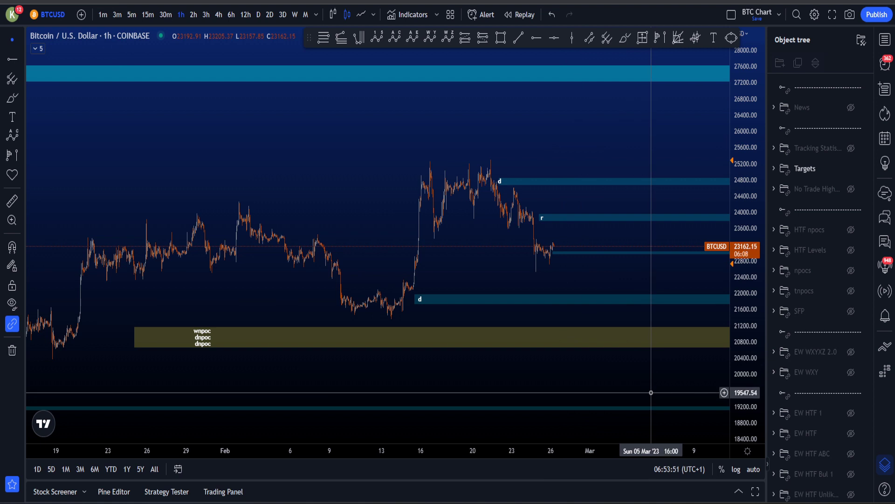
drag(745, 406, 744, 363)
drag(610, 293, 598, 307)
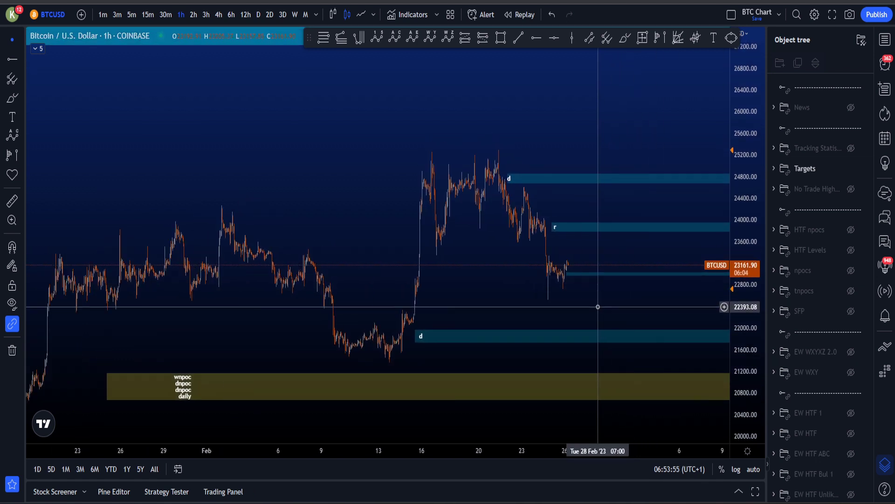